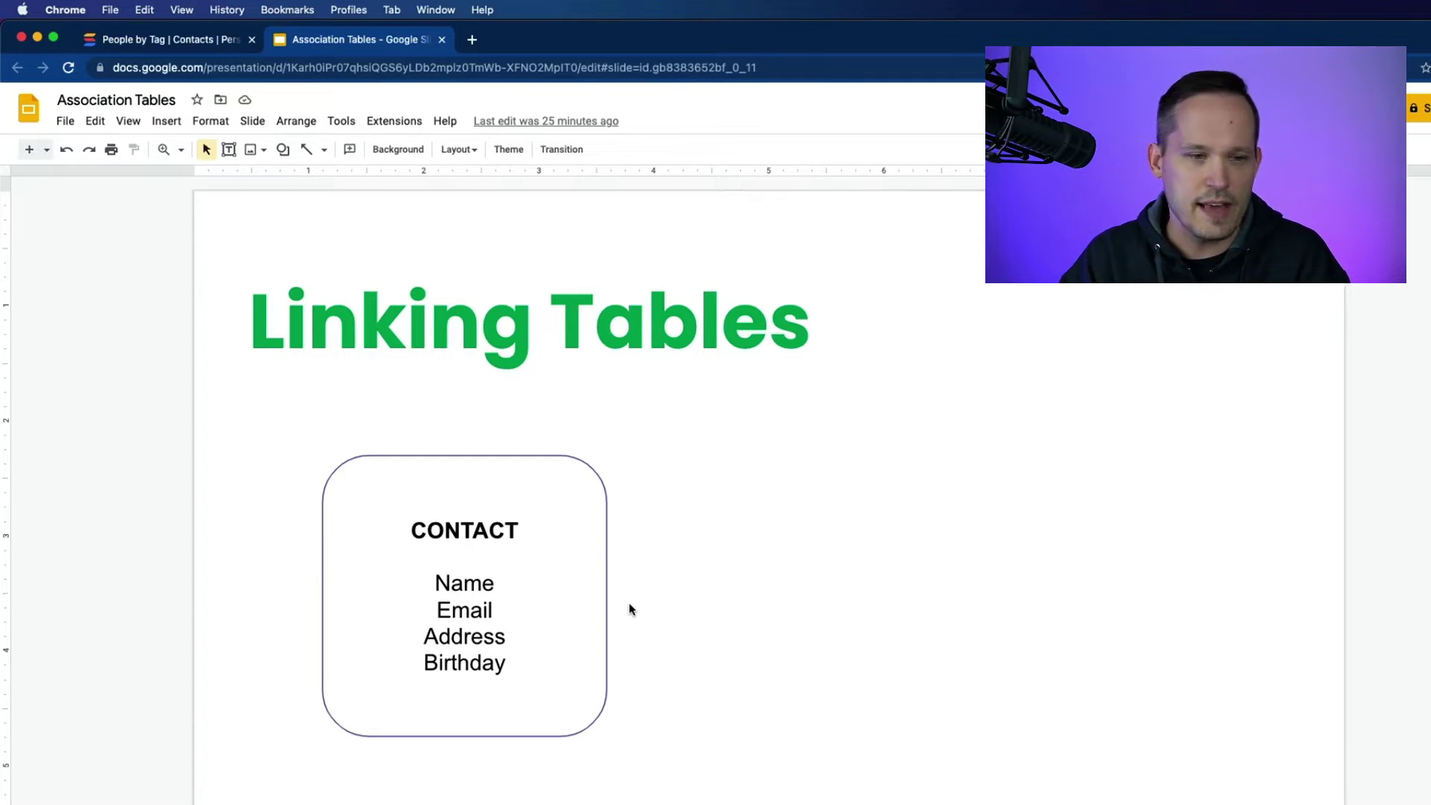
Reveal the COMPANY box, then advance to the N Contacts to 1 Company slide.
key(Down)
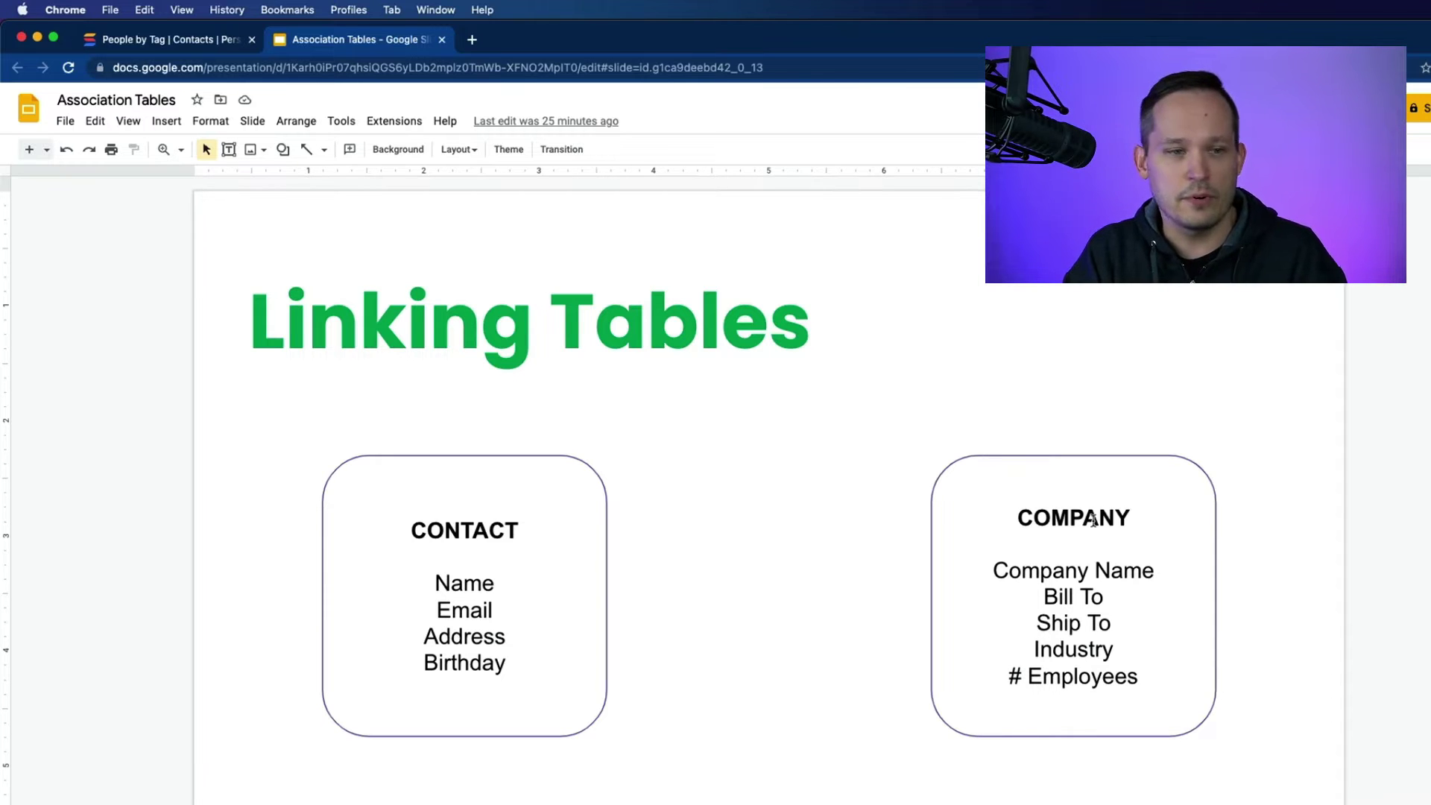
key(Down)
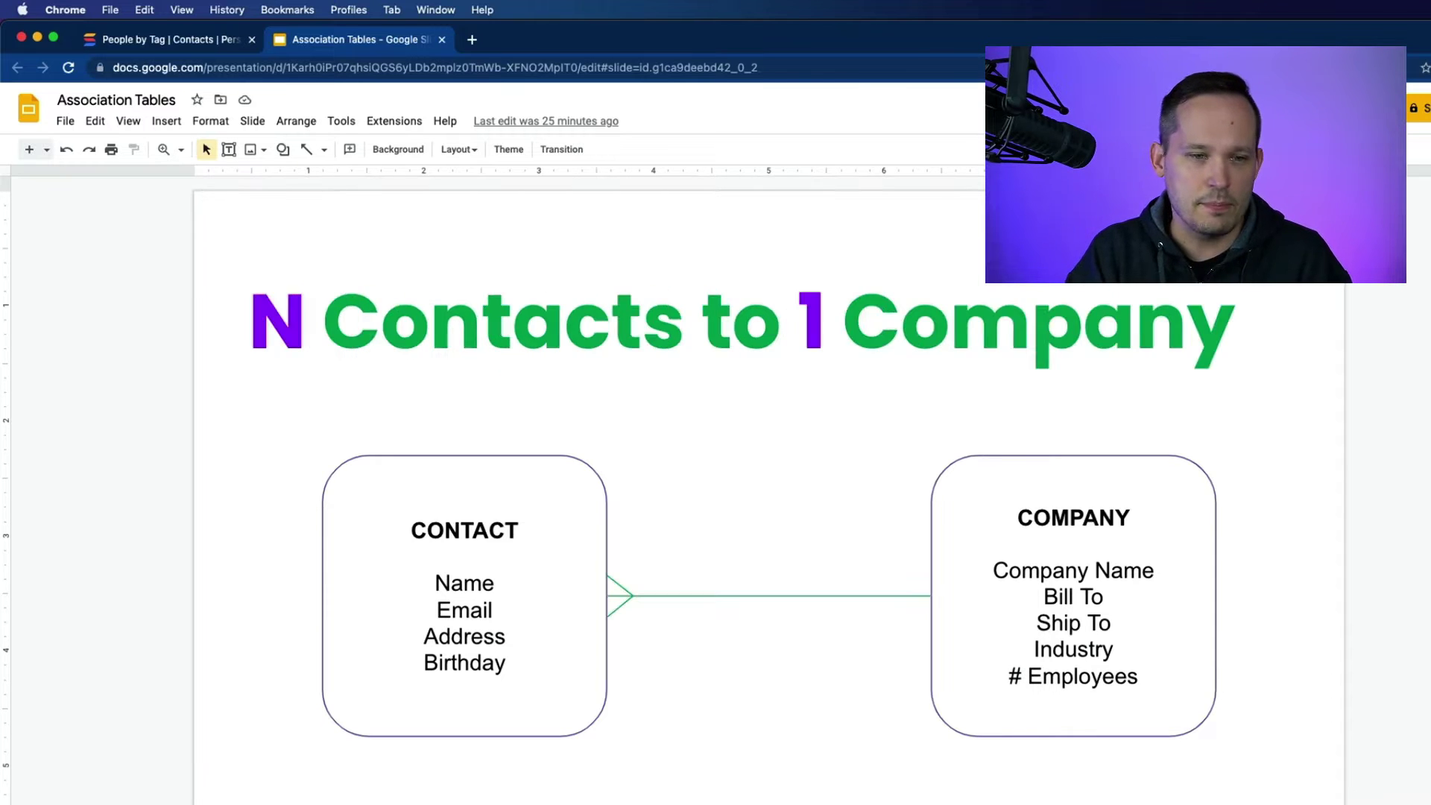
In the Personal CRM contacts grid, review the Current Company field settings without changing them.
click(208, 41)
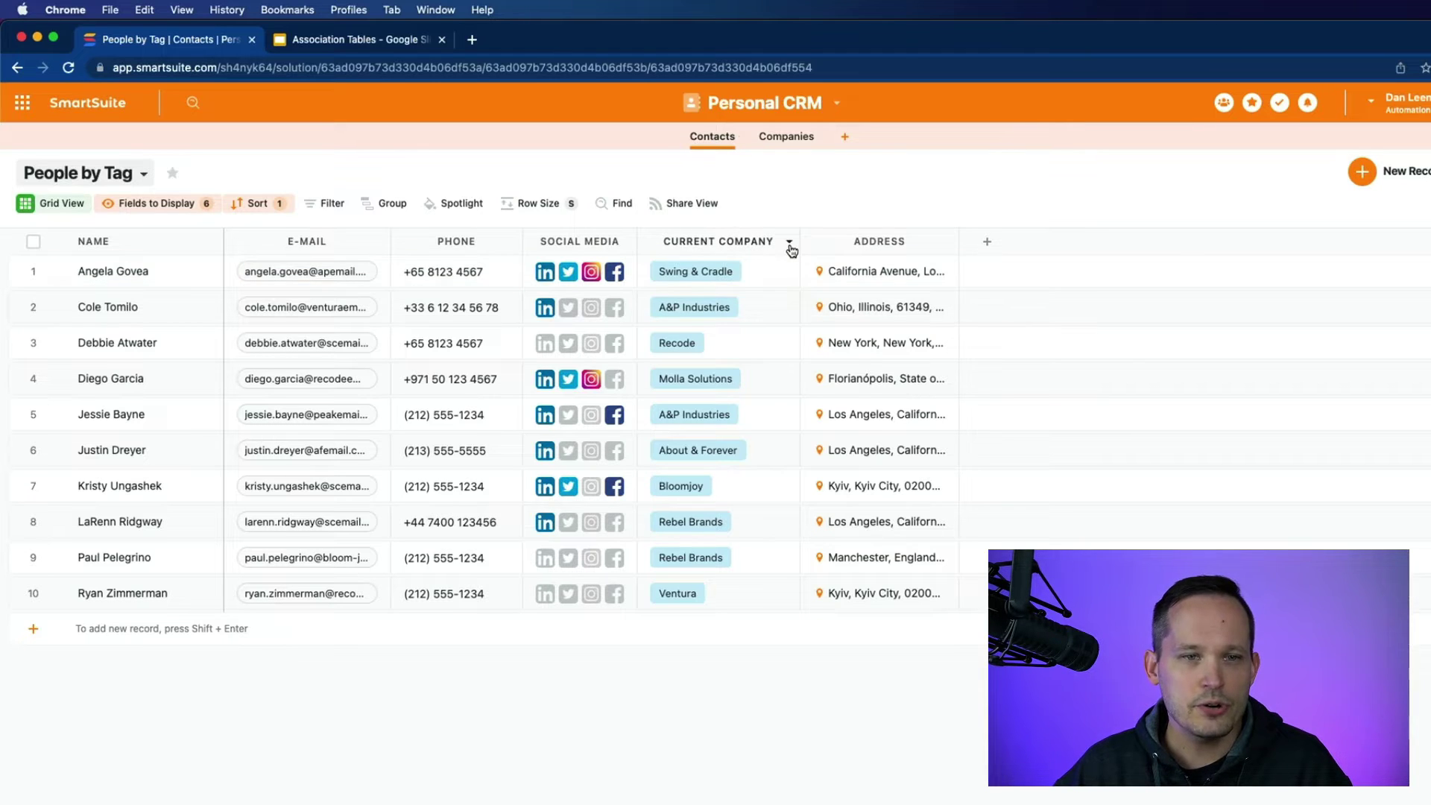
click(791, 246)
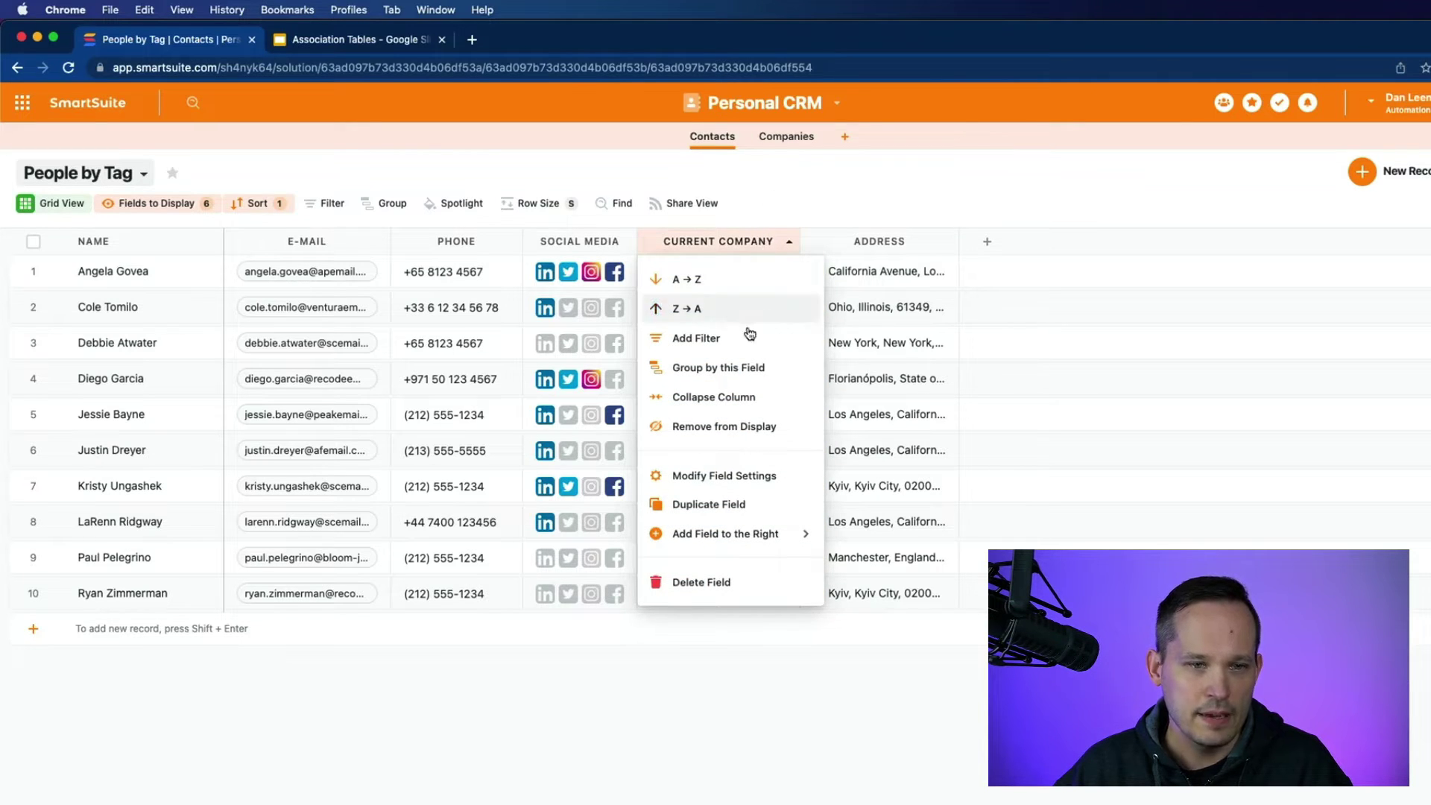
click(752, 474)
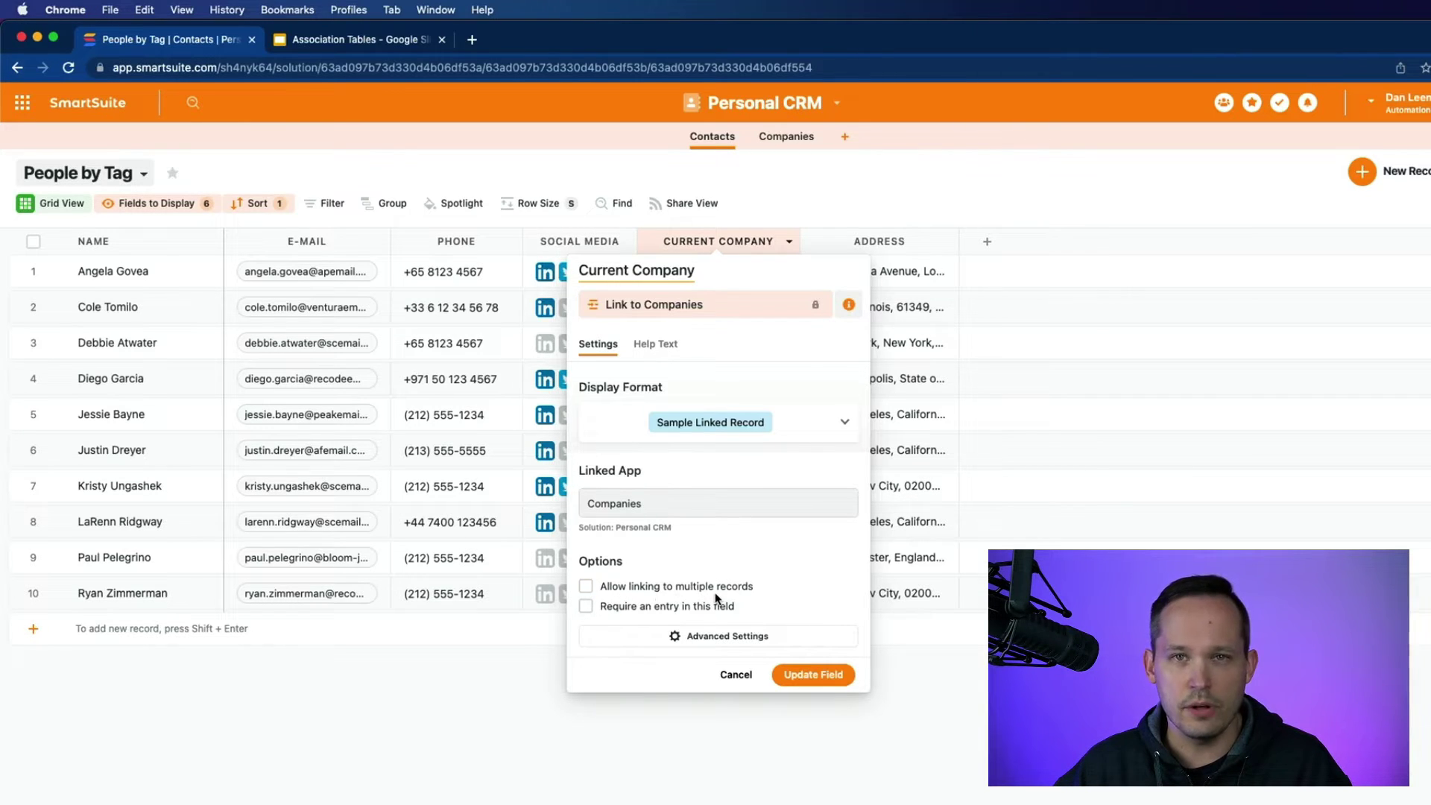
click(961, 679)
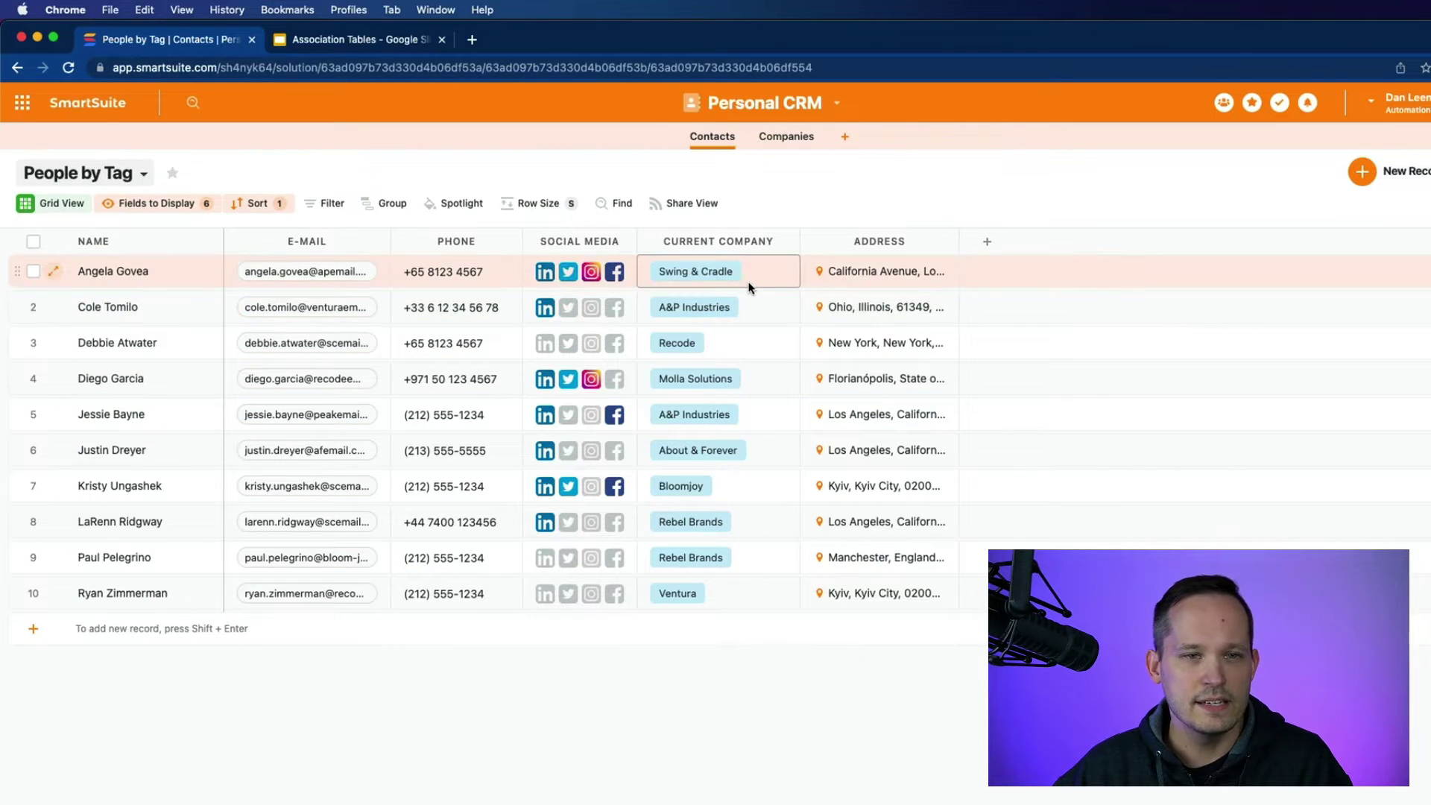
In the Companies table, review the Current Employees field settings and close them unchanged.
click(787, 139)
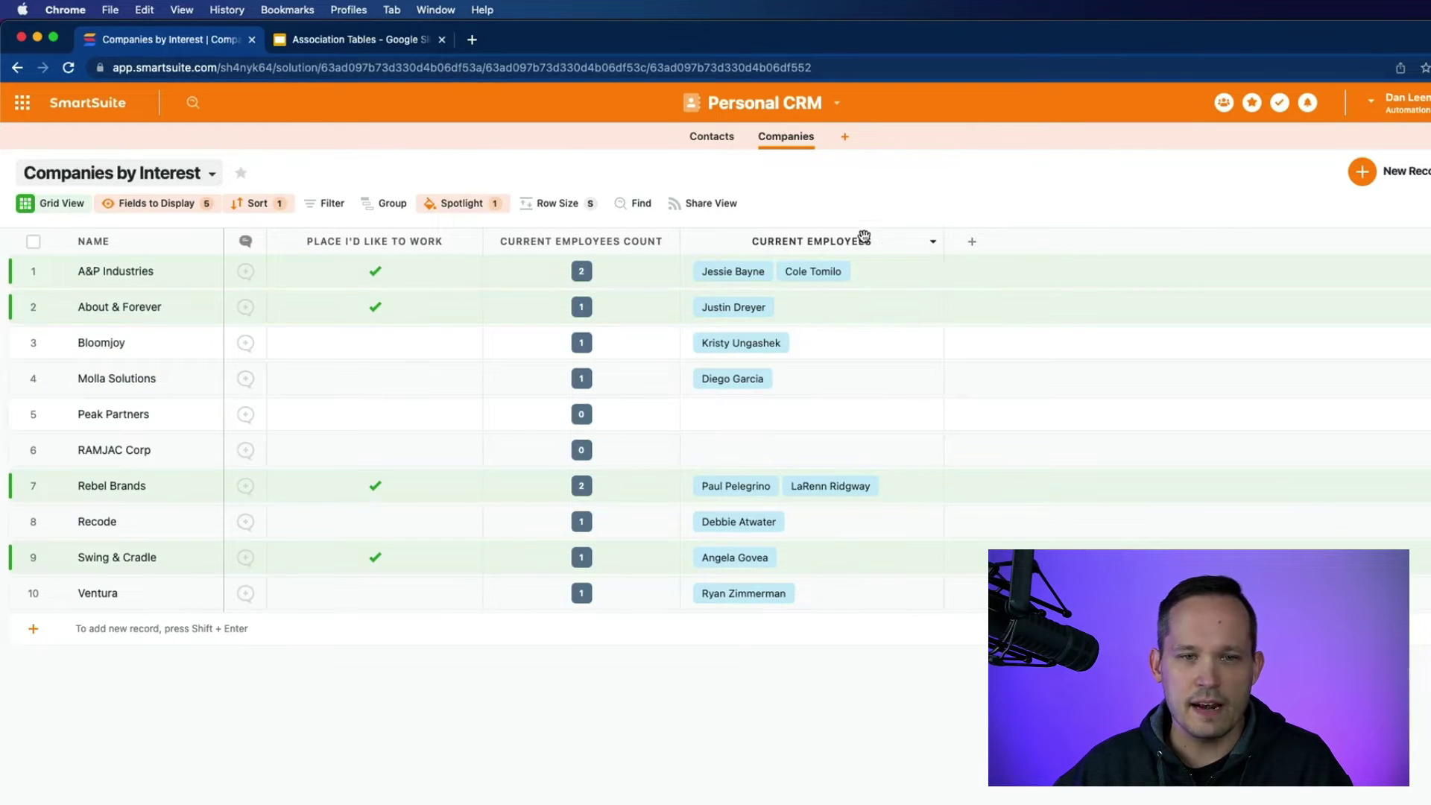
click(933, 242)
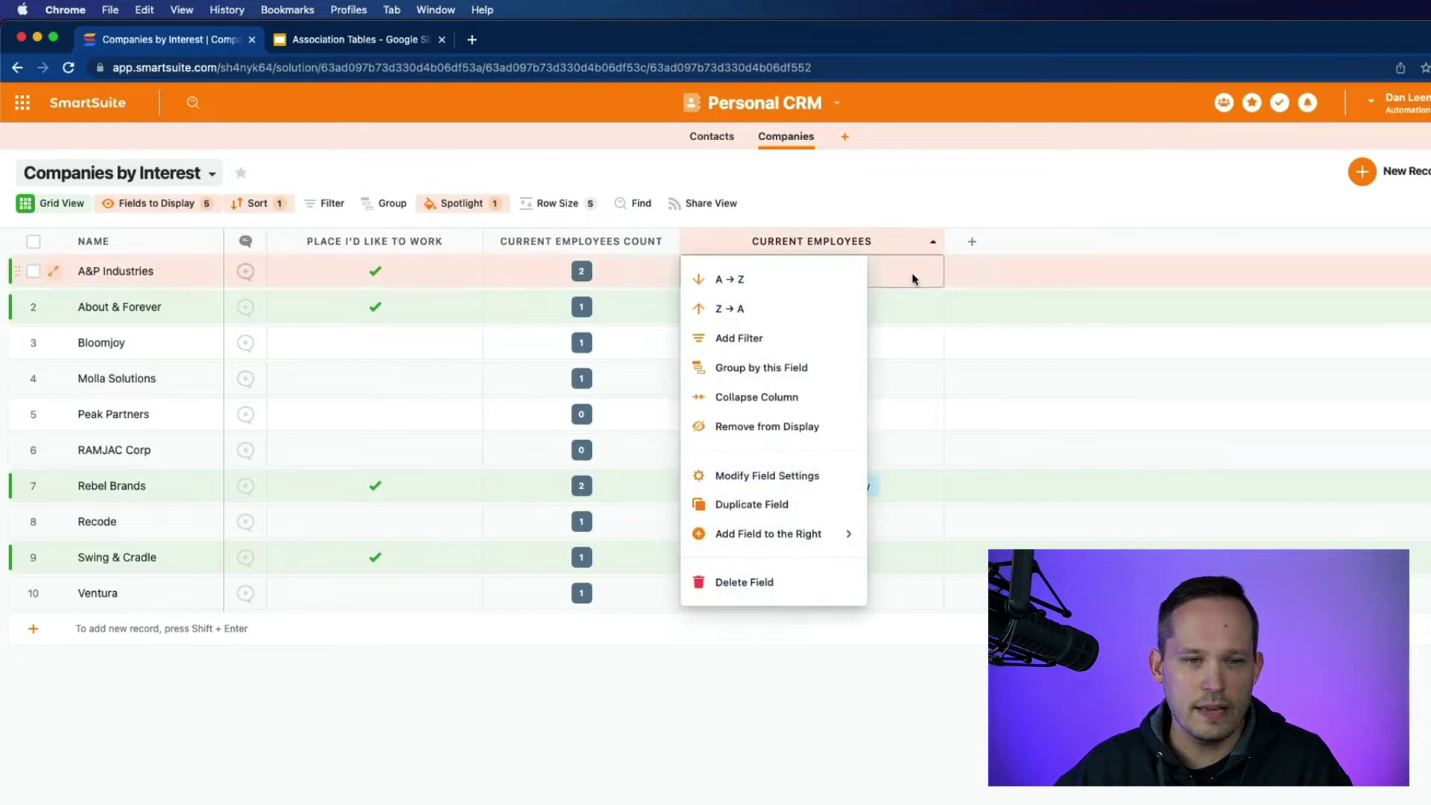
click(792, 481)
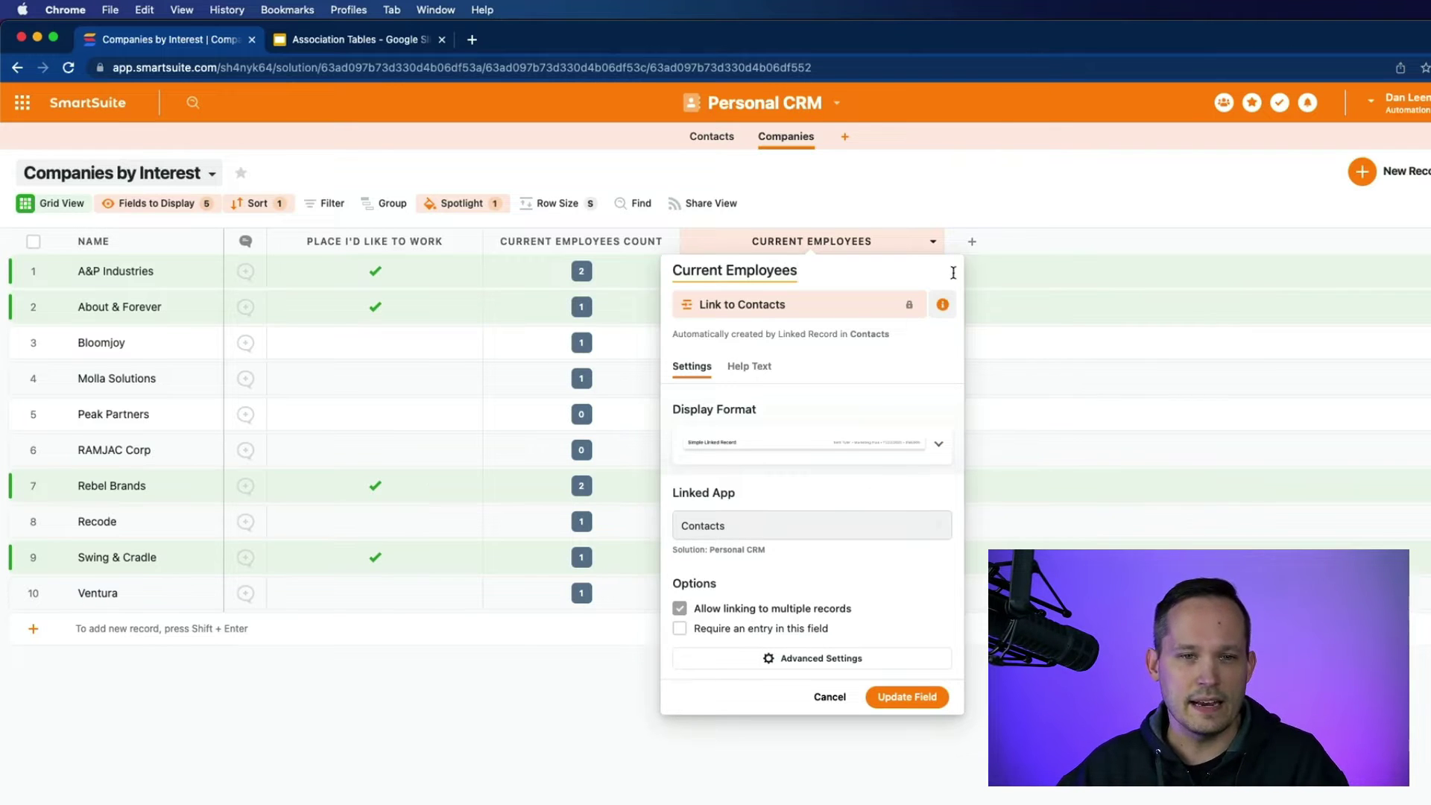
click(981, 329)
click(725, 282)
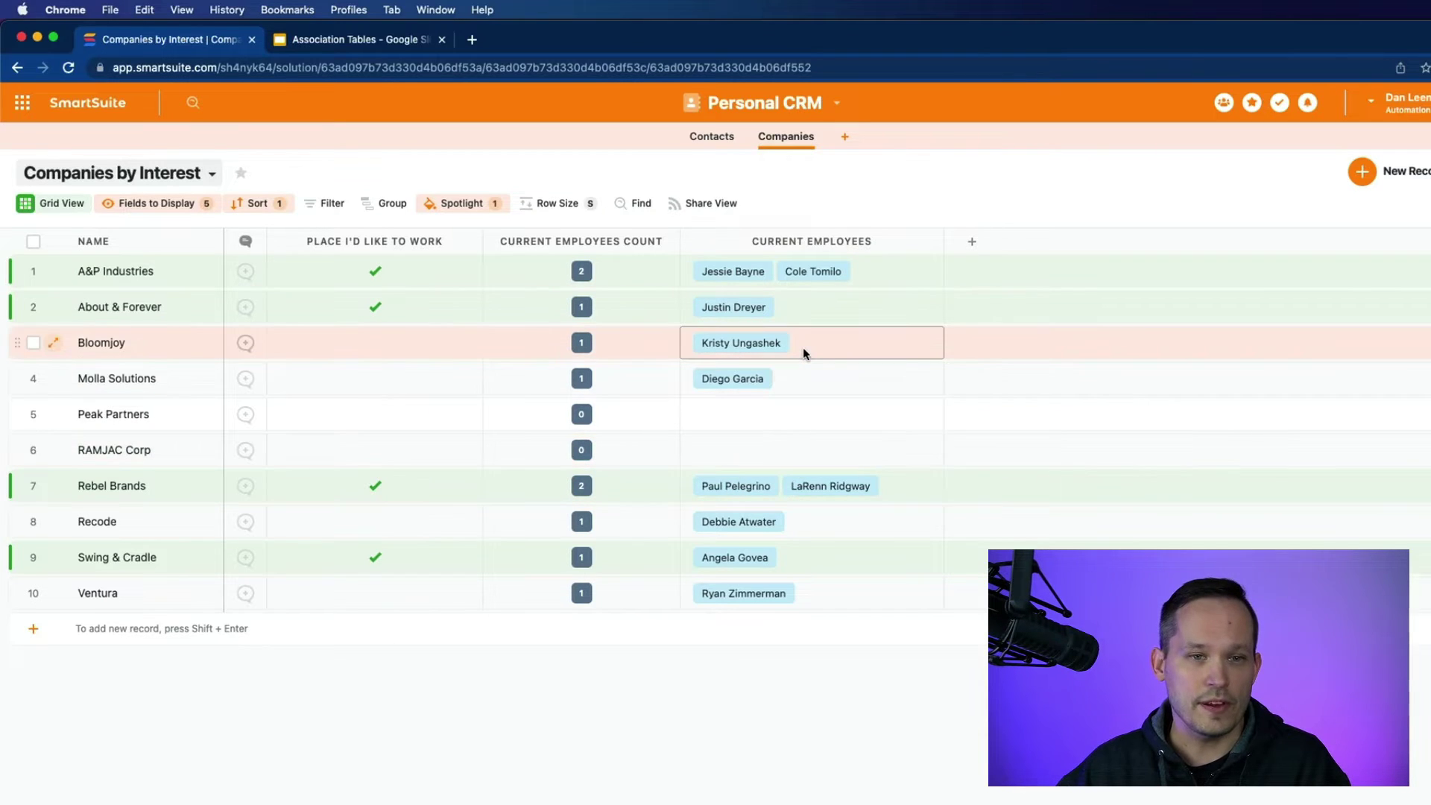
Open a contact's record in Contacts, review its Current Company activity history, and close it.
click(712, 136)
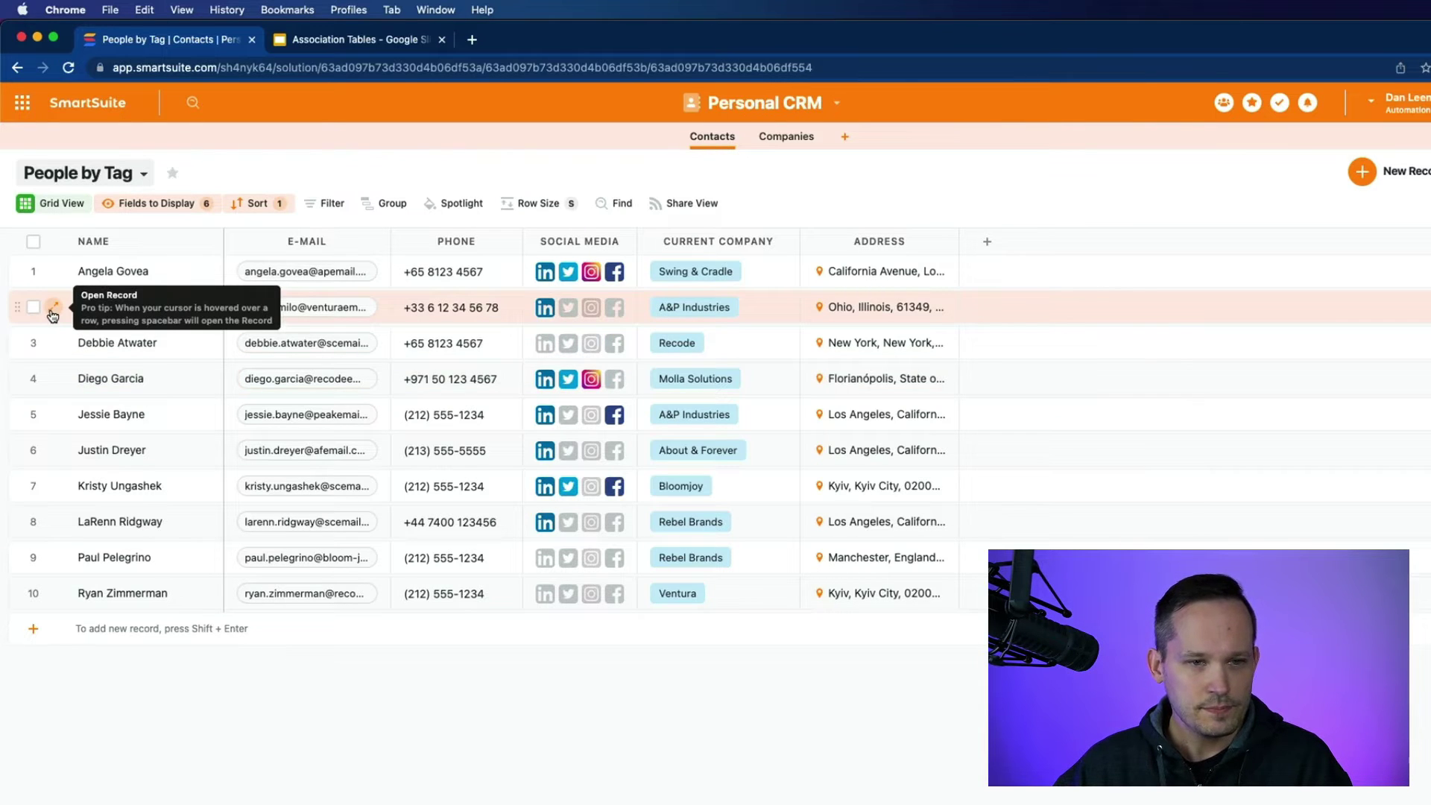
click(52, 313)
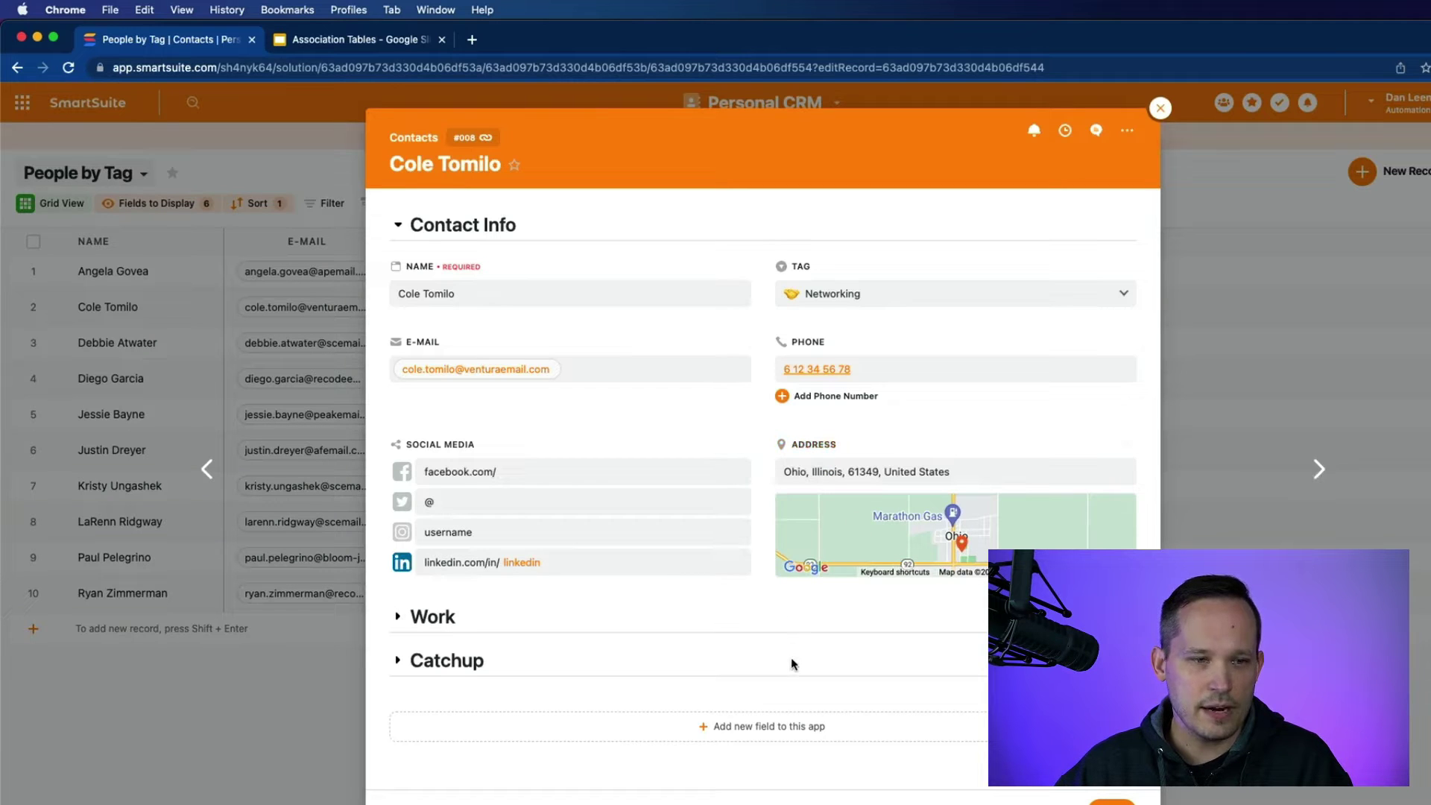
click(1068, 131)
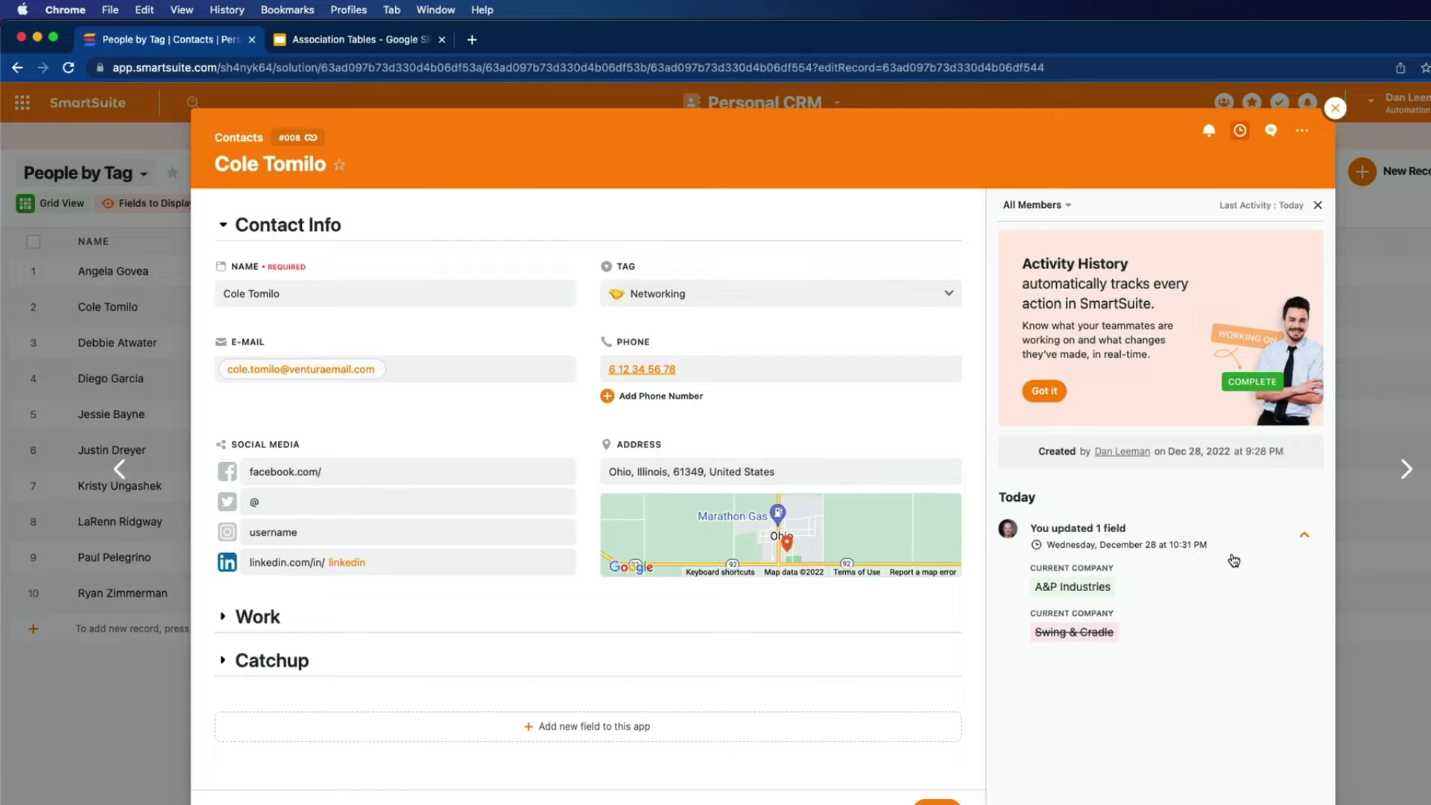
click(1302, 543)
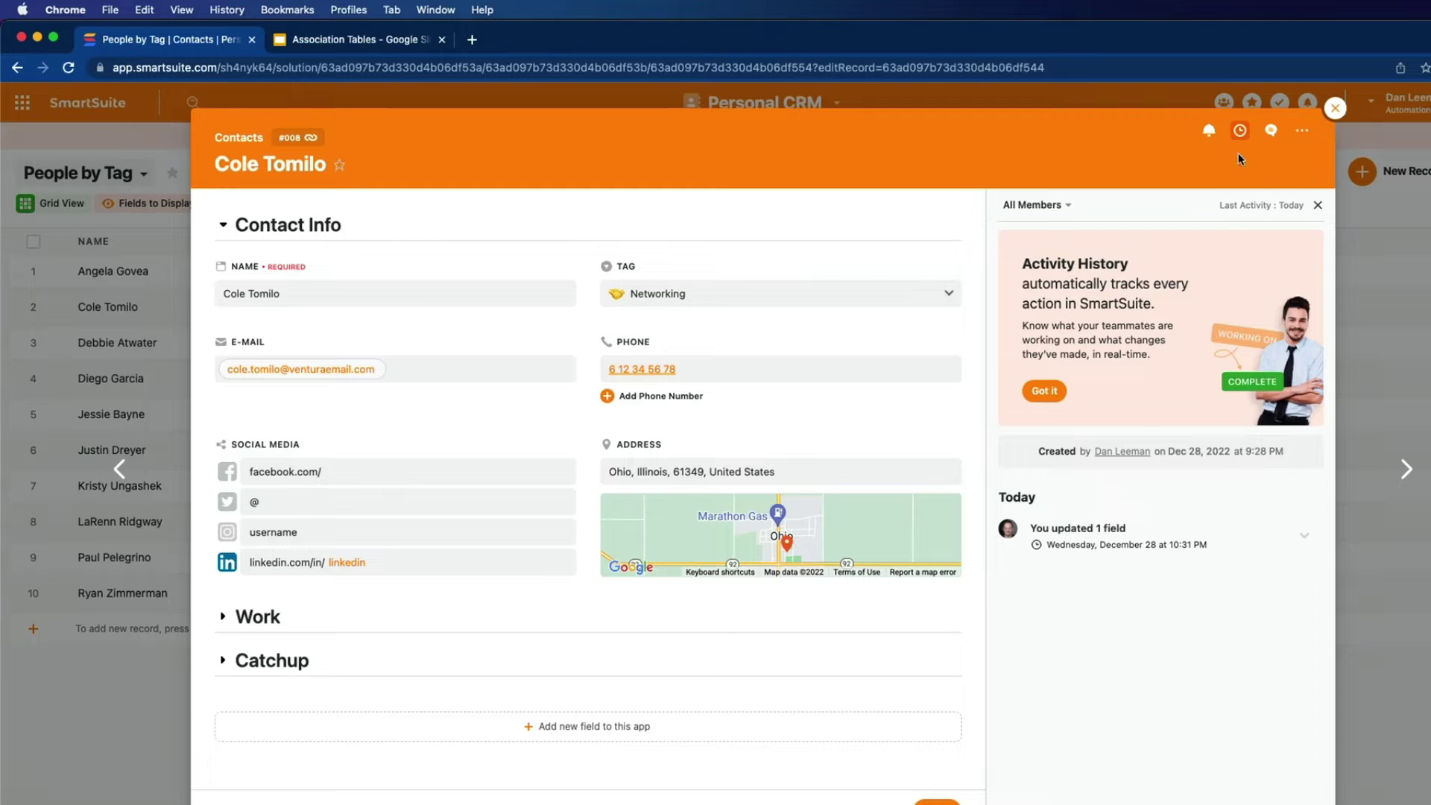
click(1335, 108)
key(ctrl+Tab)
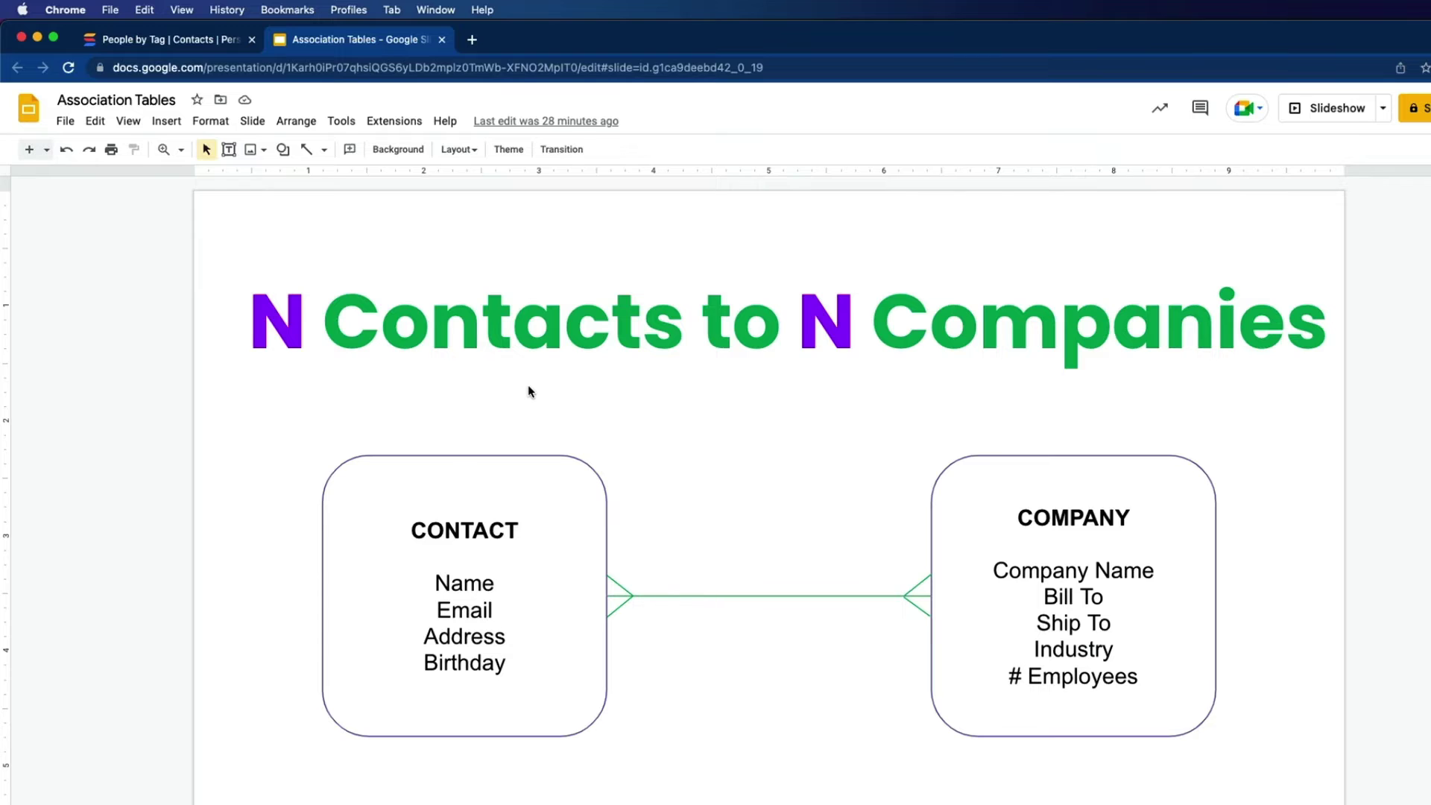
key(ctrl+shift+Tab)
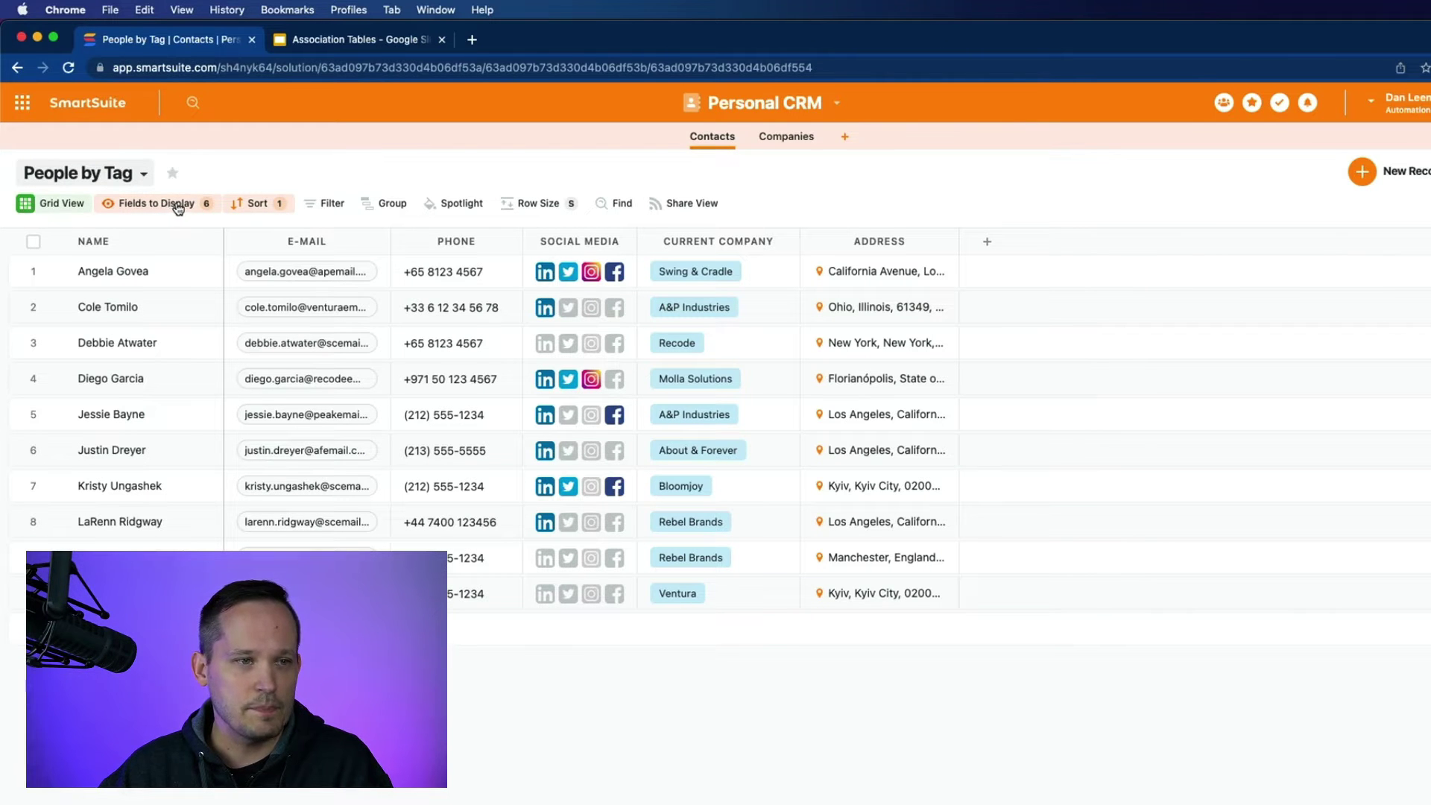
Show the Former Companies field in the contacts grid.
click(179, 207)
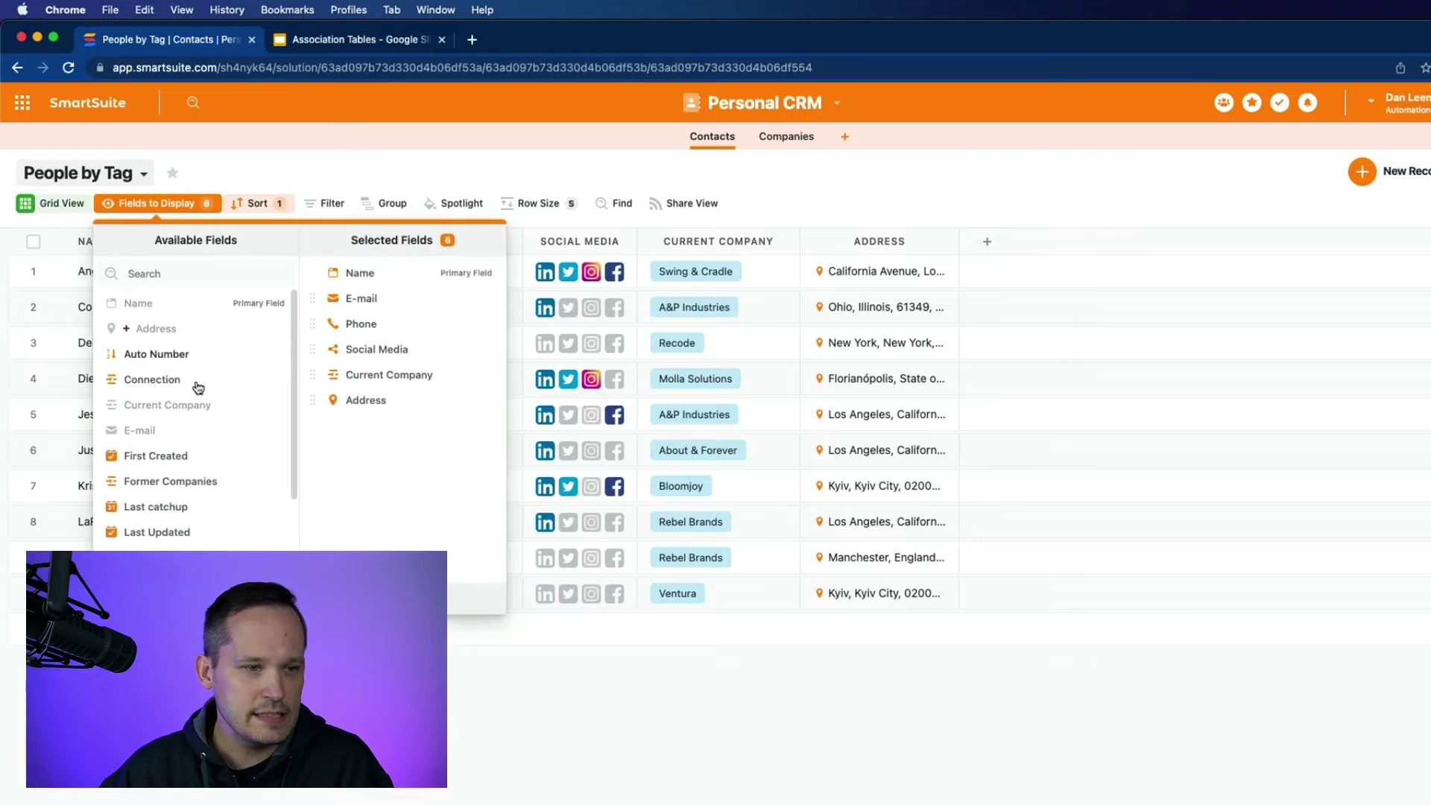
scroll(200, 417, down, 3)
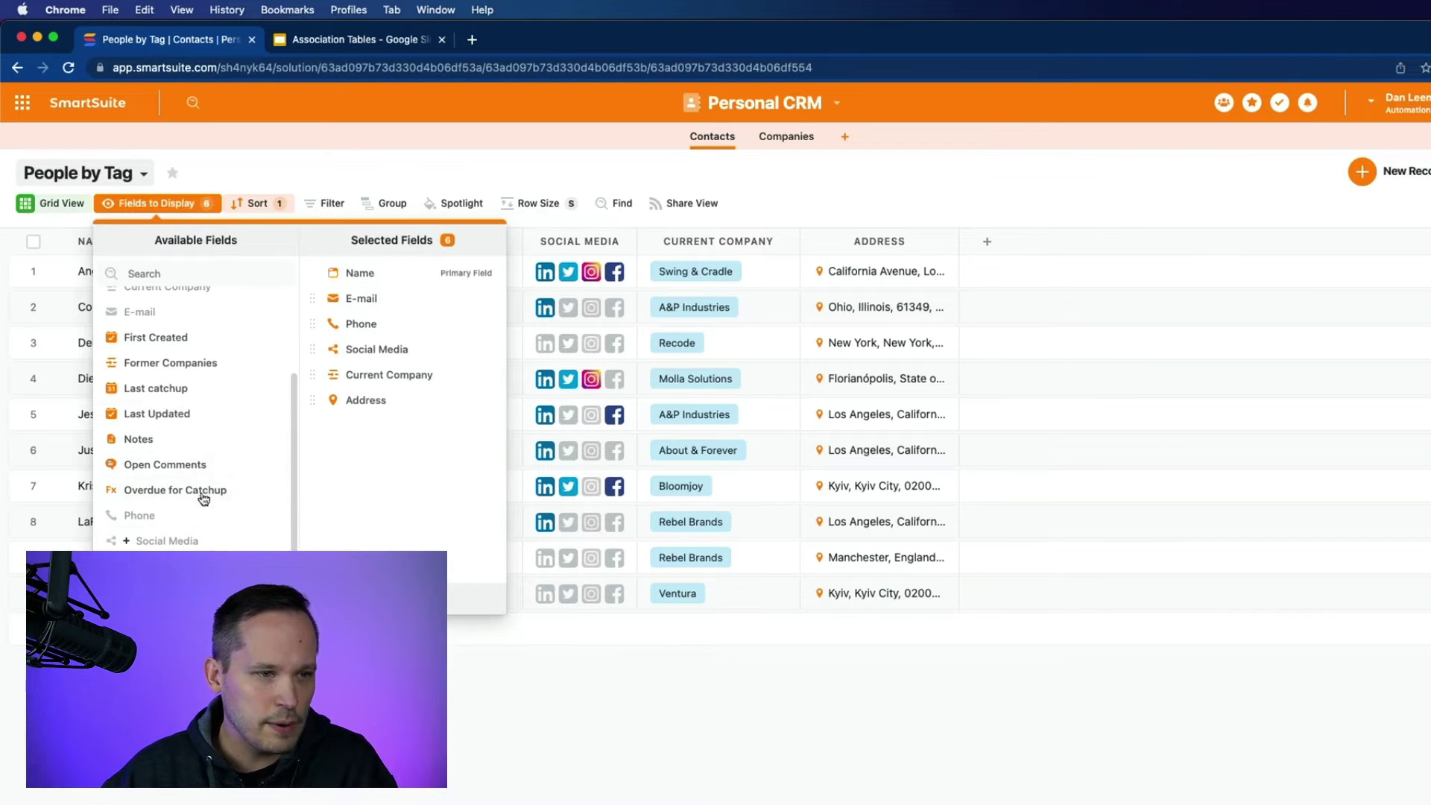
click(201, 364)
click(738, 223)
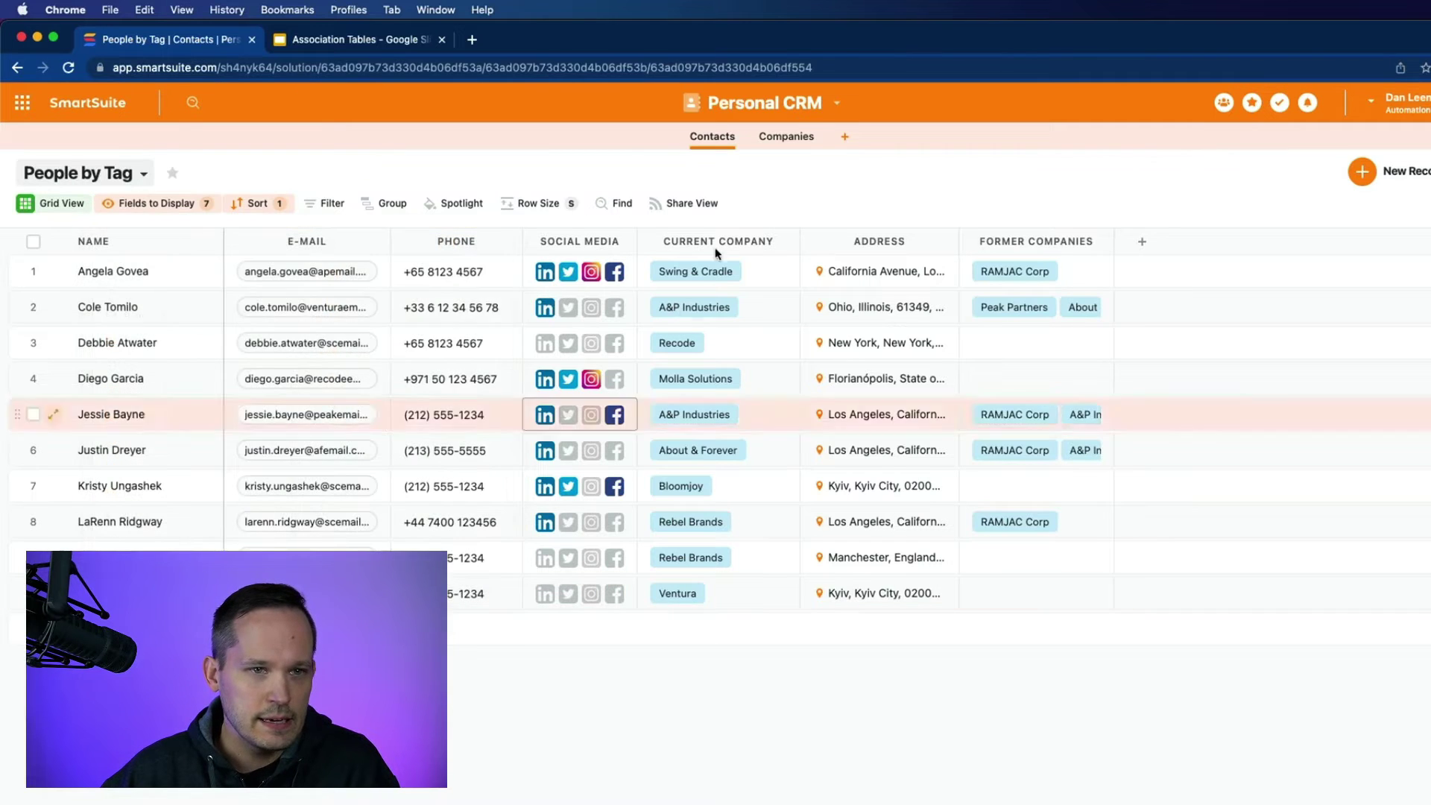
Show the Former Employees field in the Companies grid, then return to Contacts.
click(784, 138)
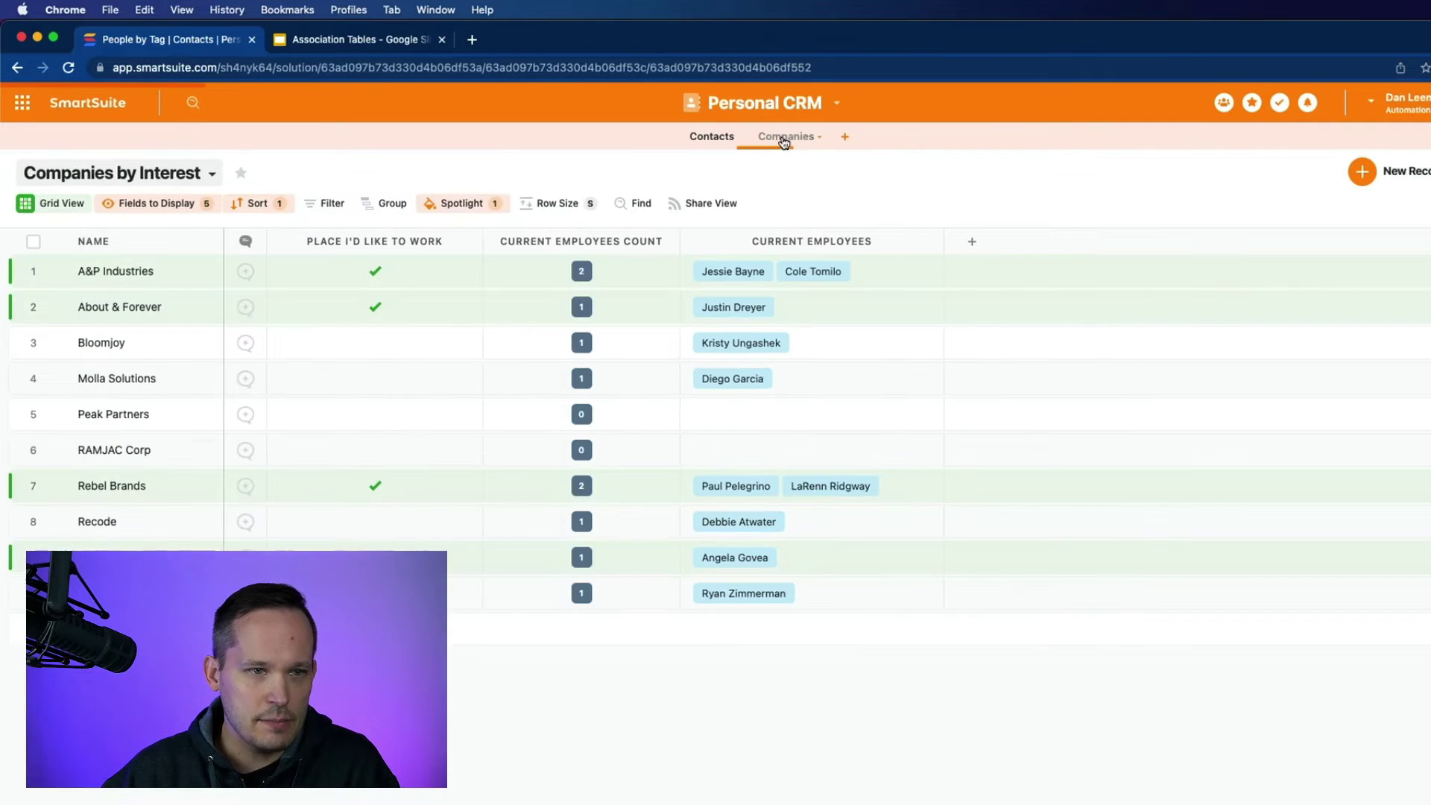
click(186, 205)
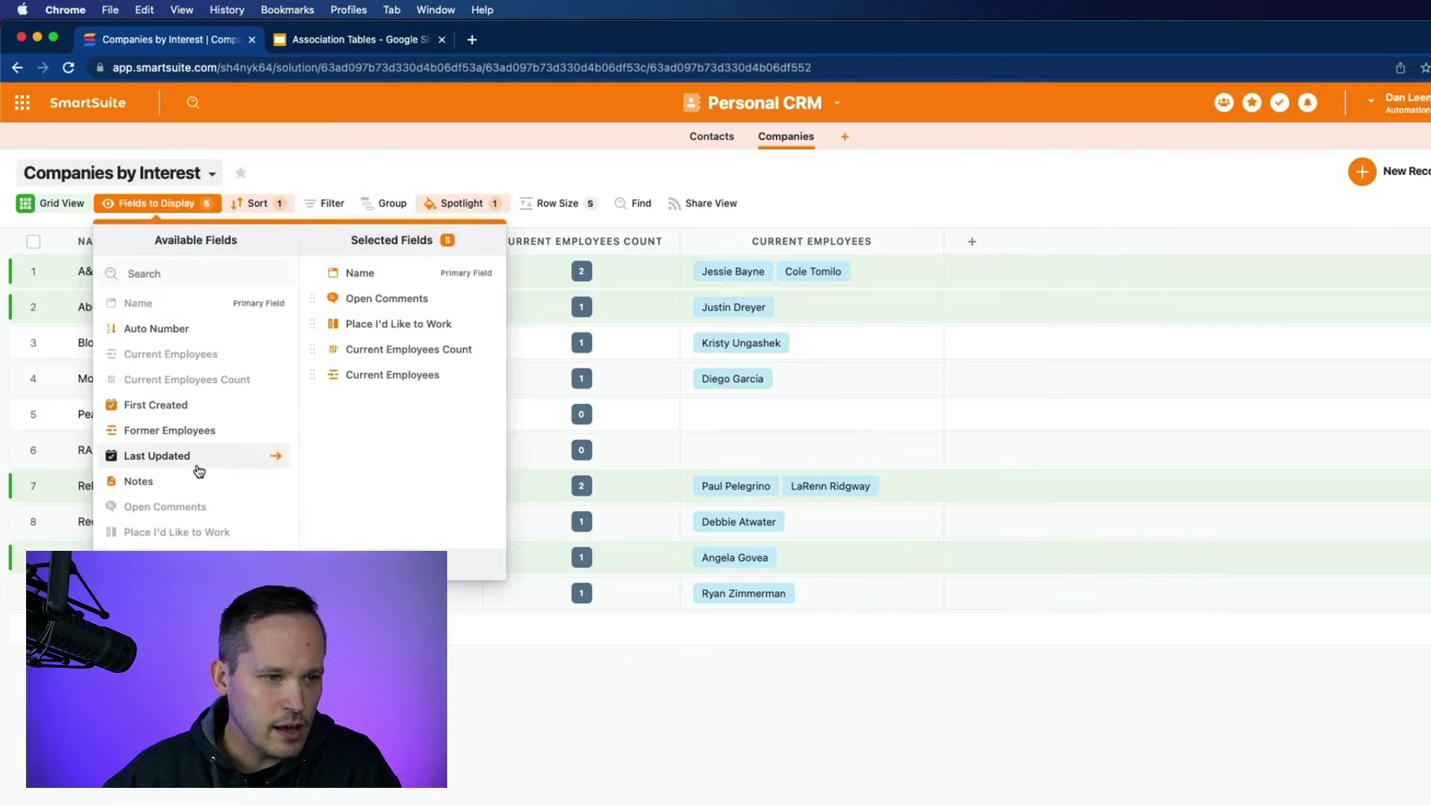
click(196, 432)
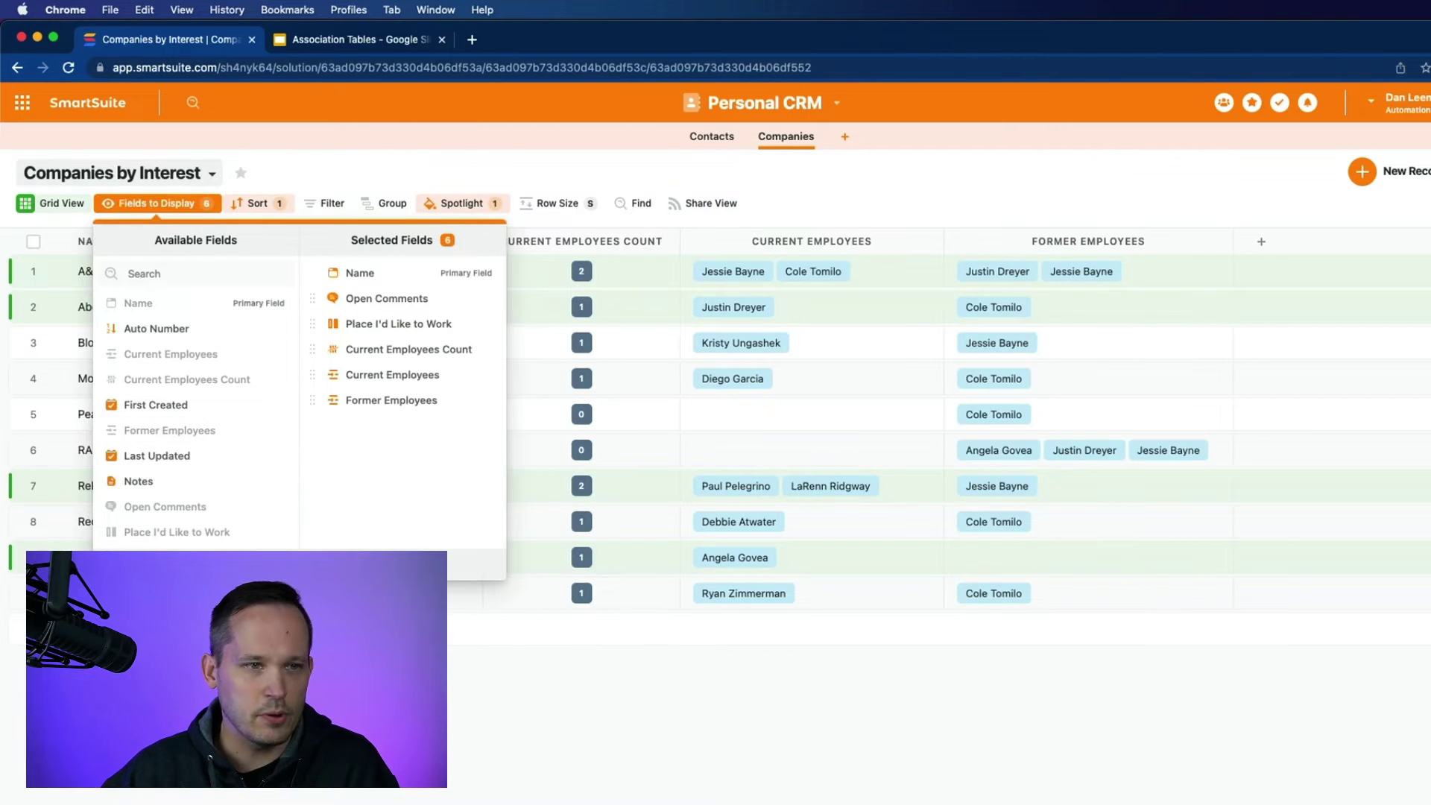
key(Escape)
click(712, 136)
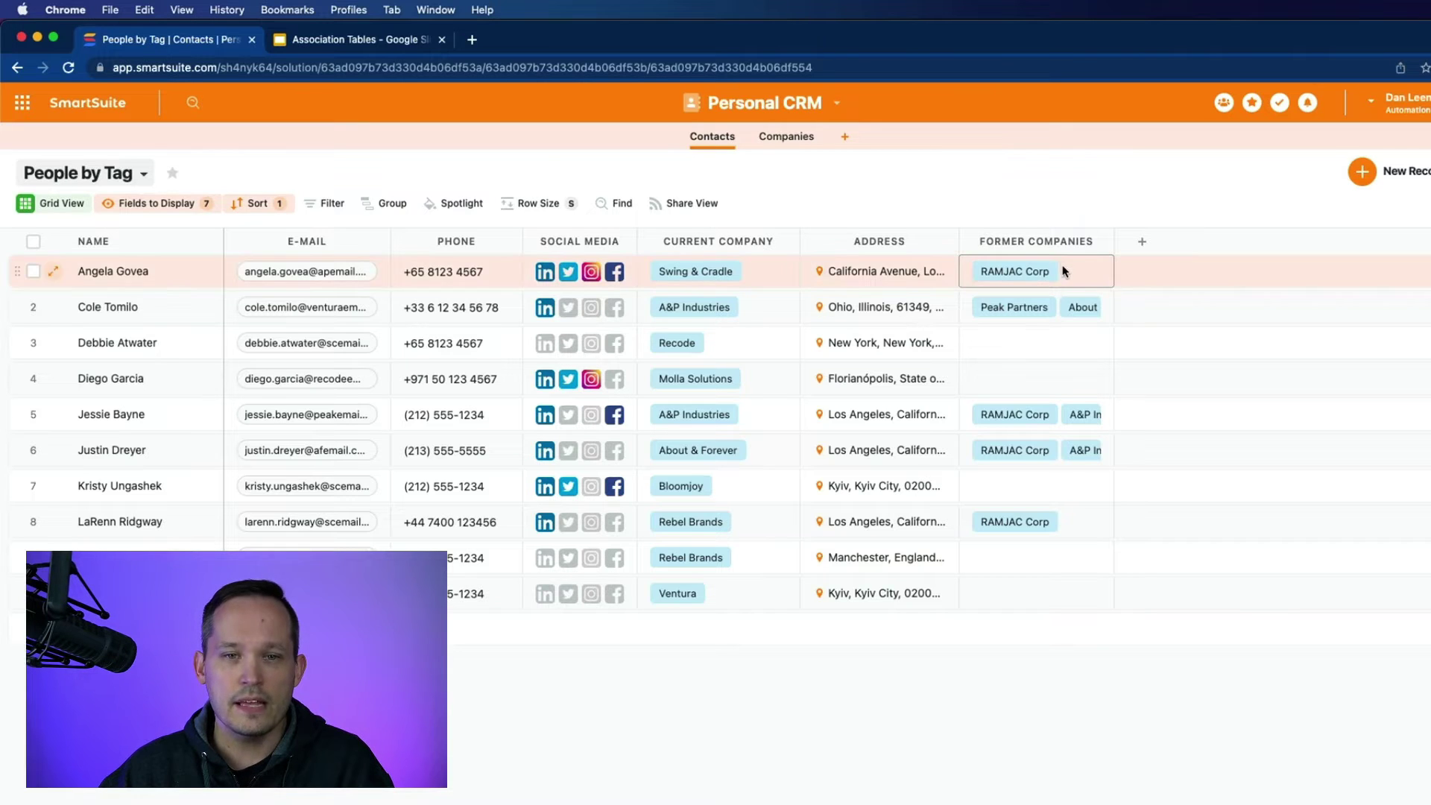
Check the Former Companies field settings, then widen its column to show full company lists.
click(1104, 243)
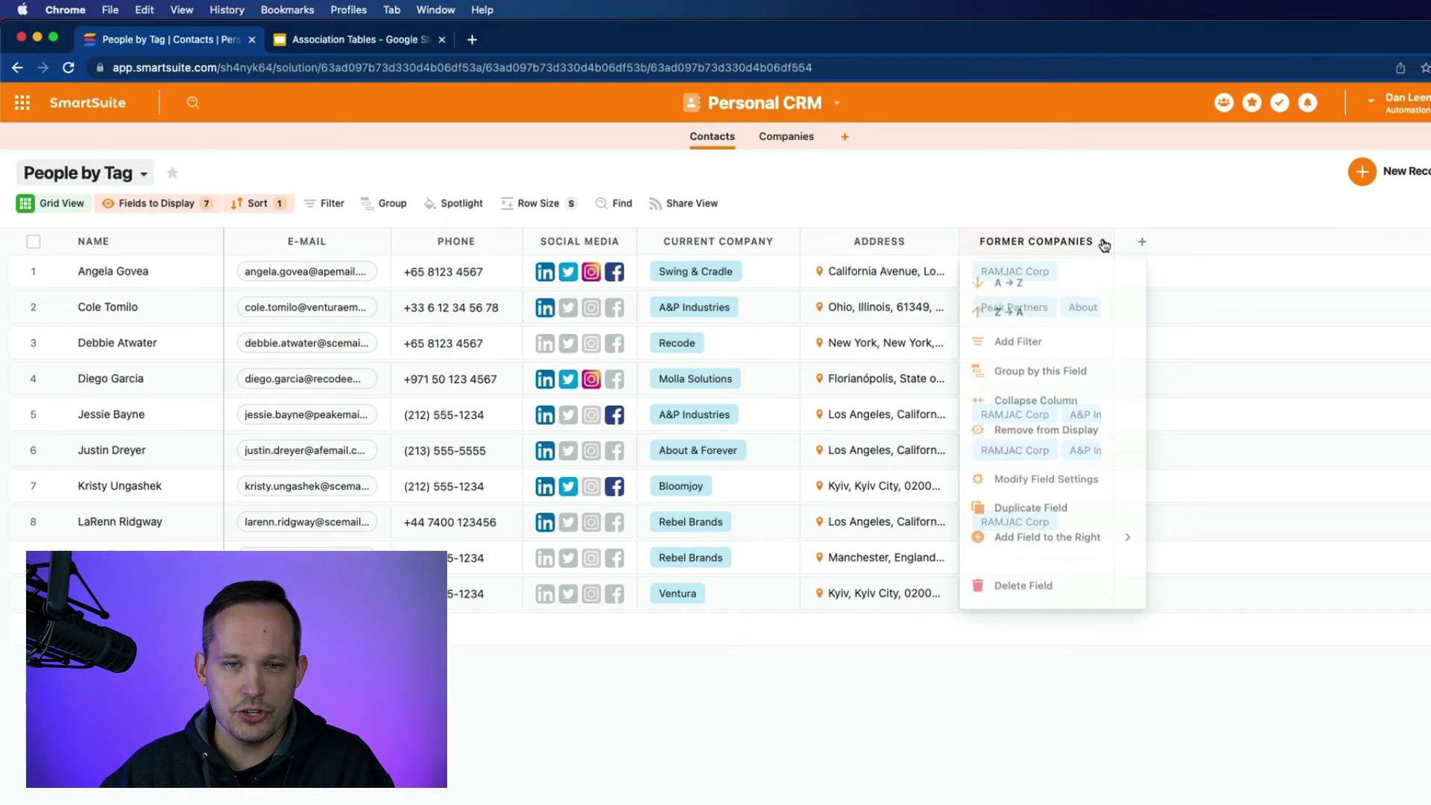
click(1062, 475)
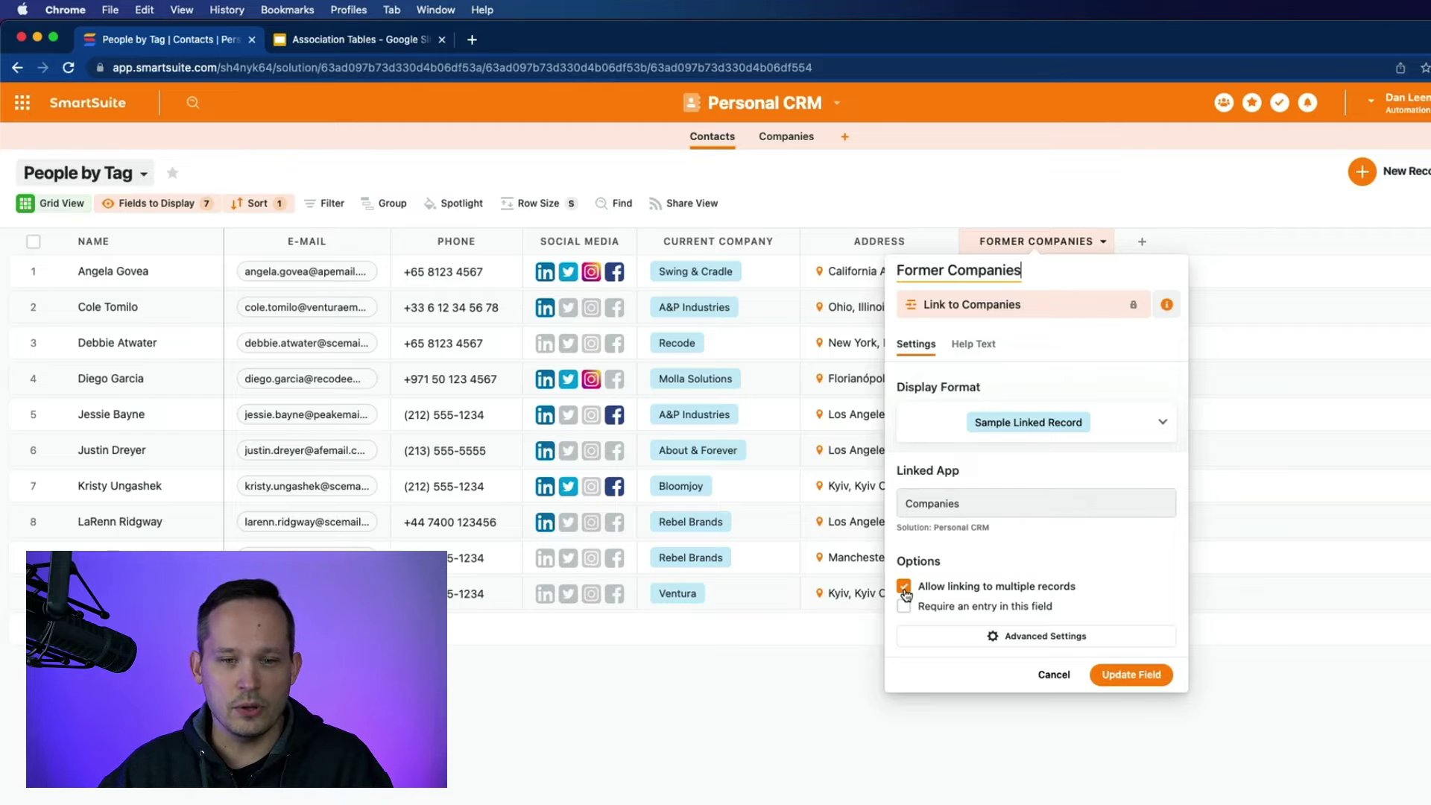
click(1266, 679)
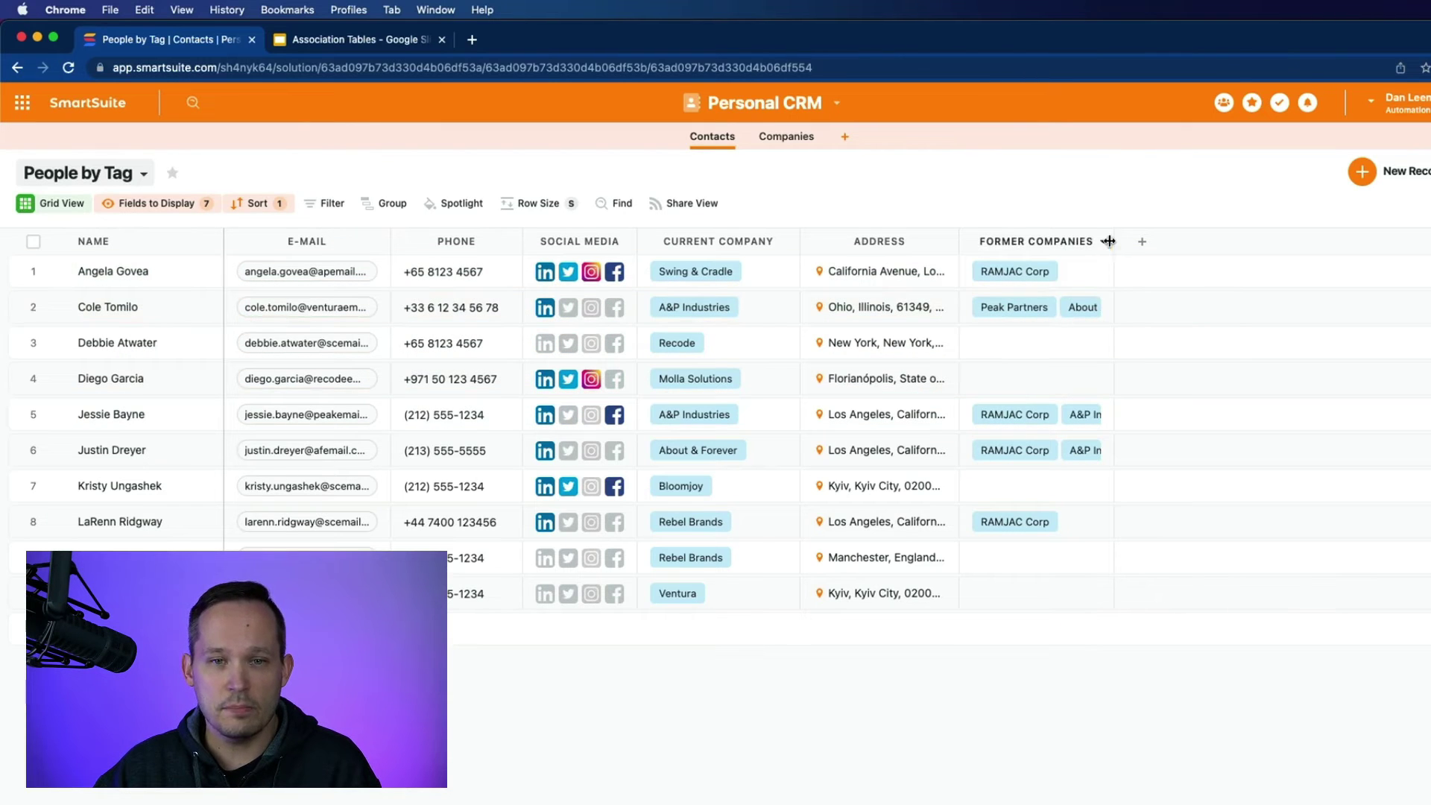
drag(1111, 240, 1405, 283)
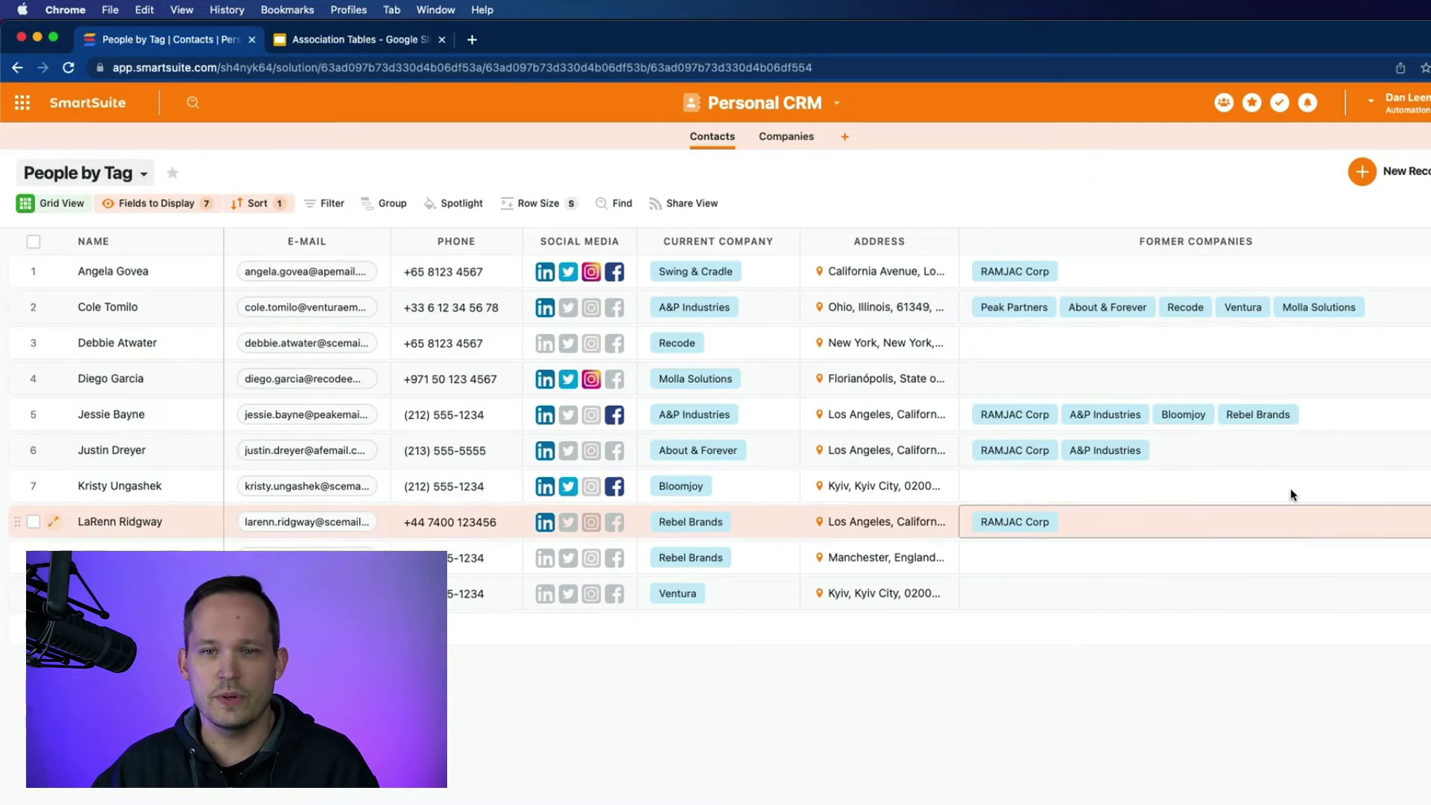
click(769, 136)
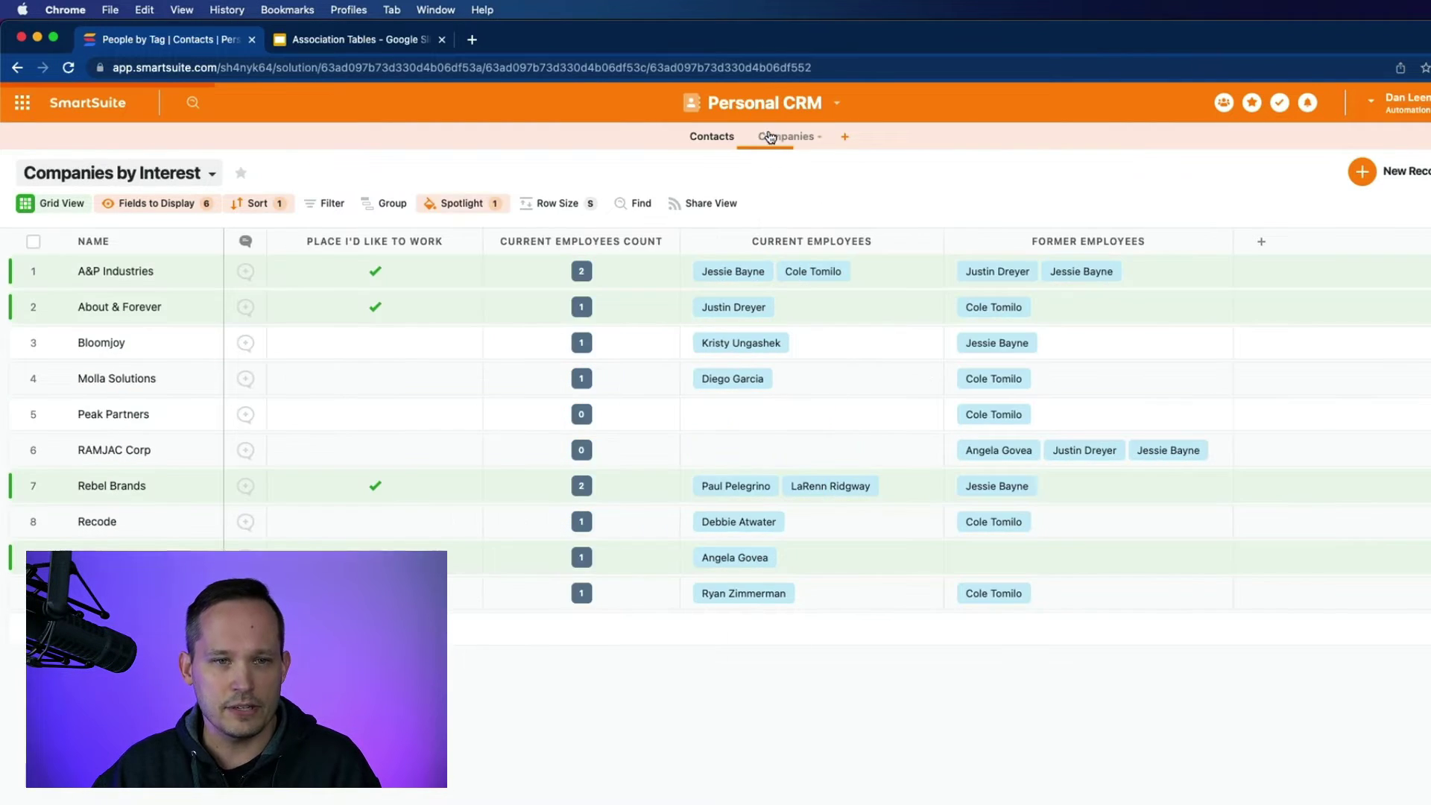
click(689, 138)
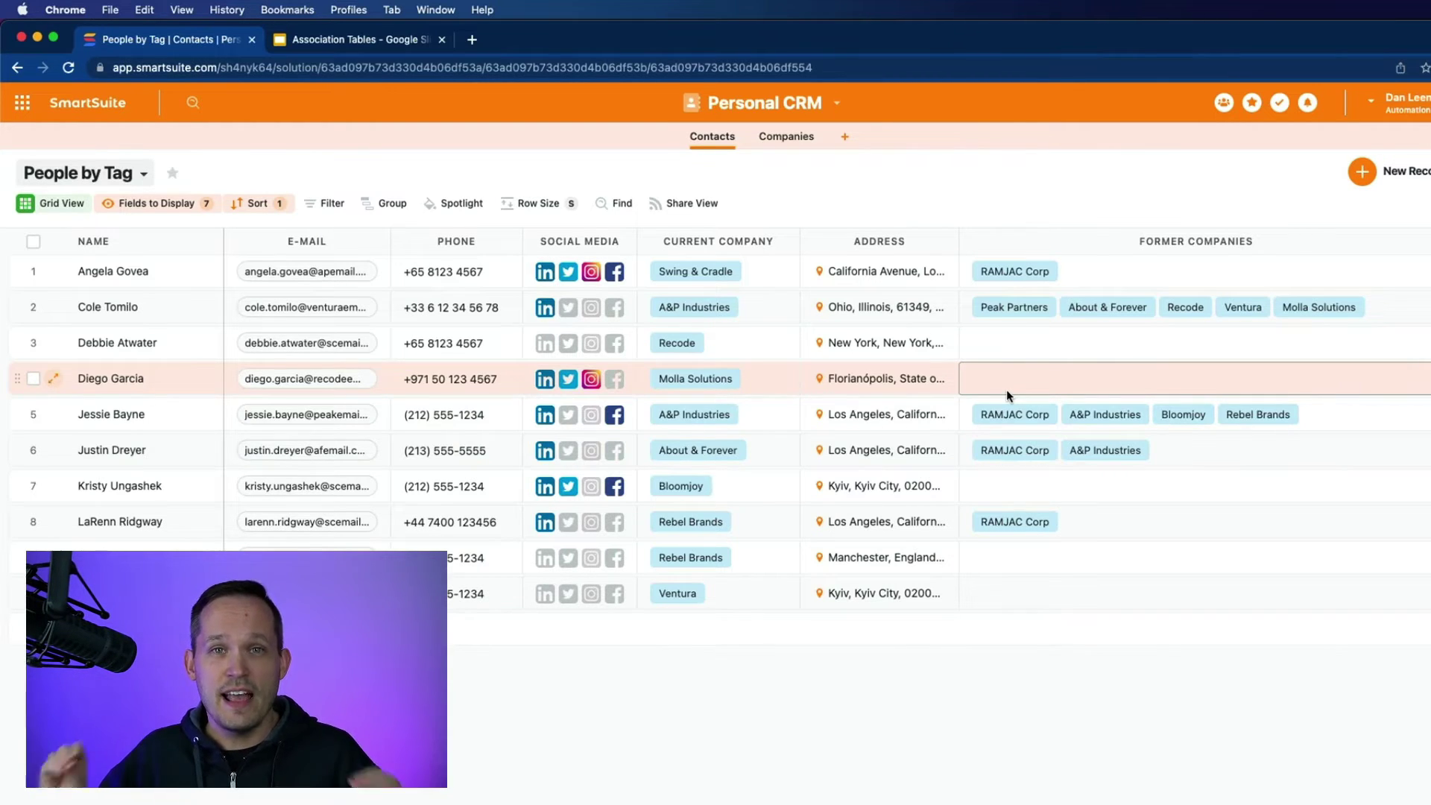
Advance the Google Slides deck to the Association Tables slide.
click(328, 41)
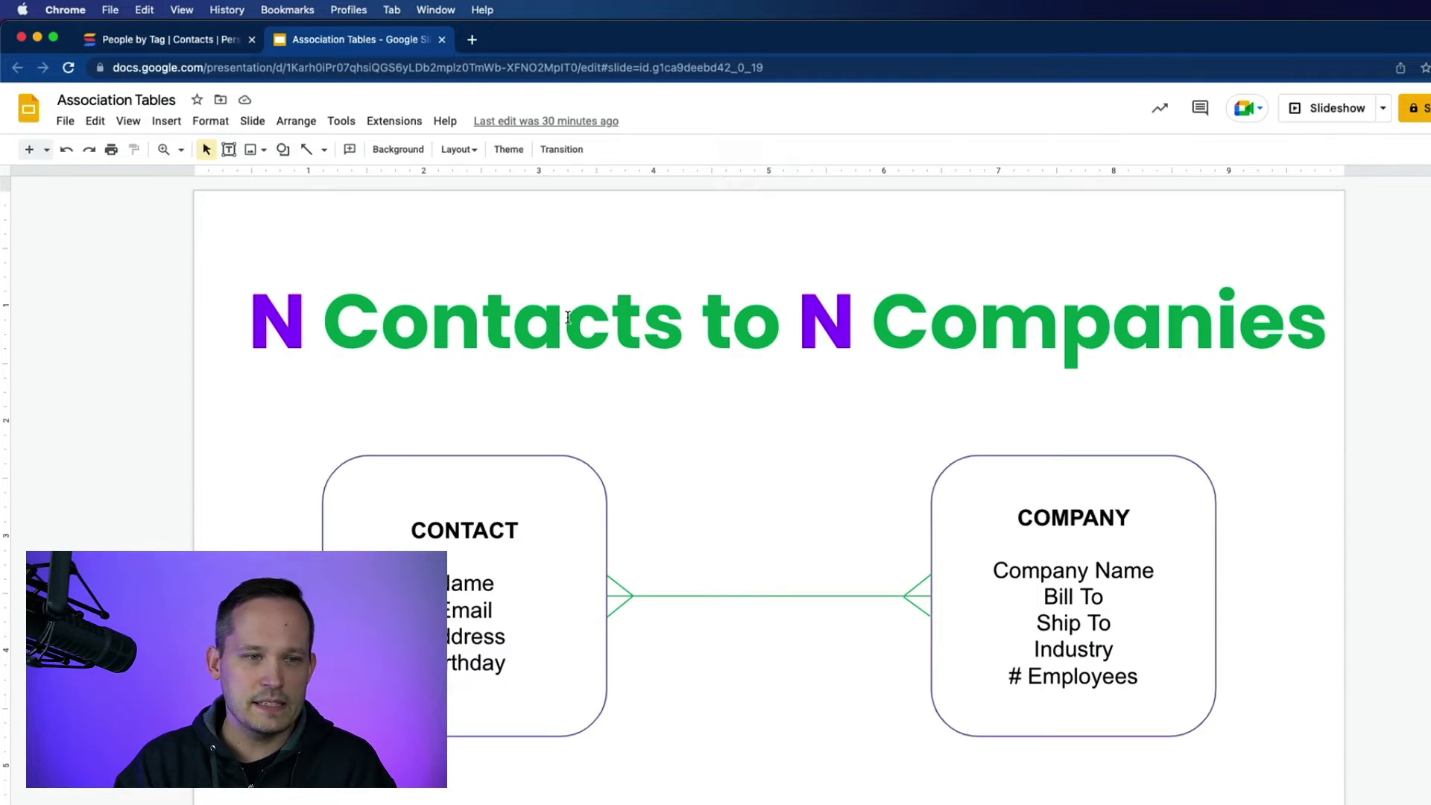
key(Down)
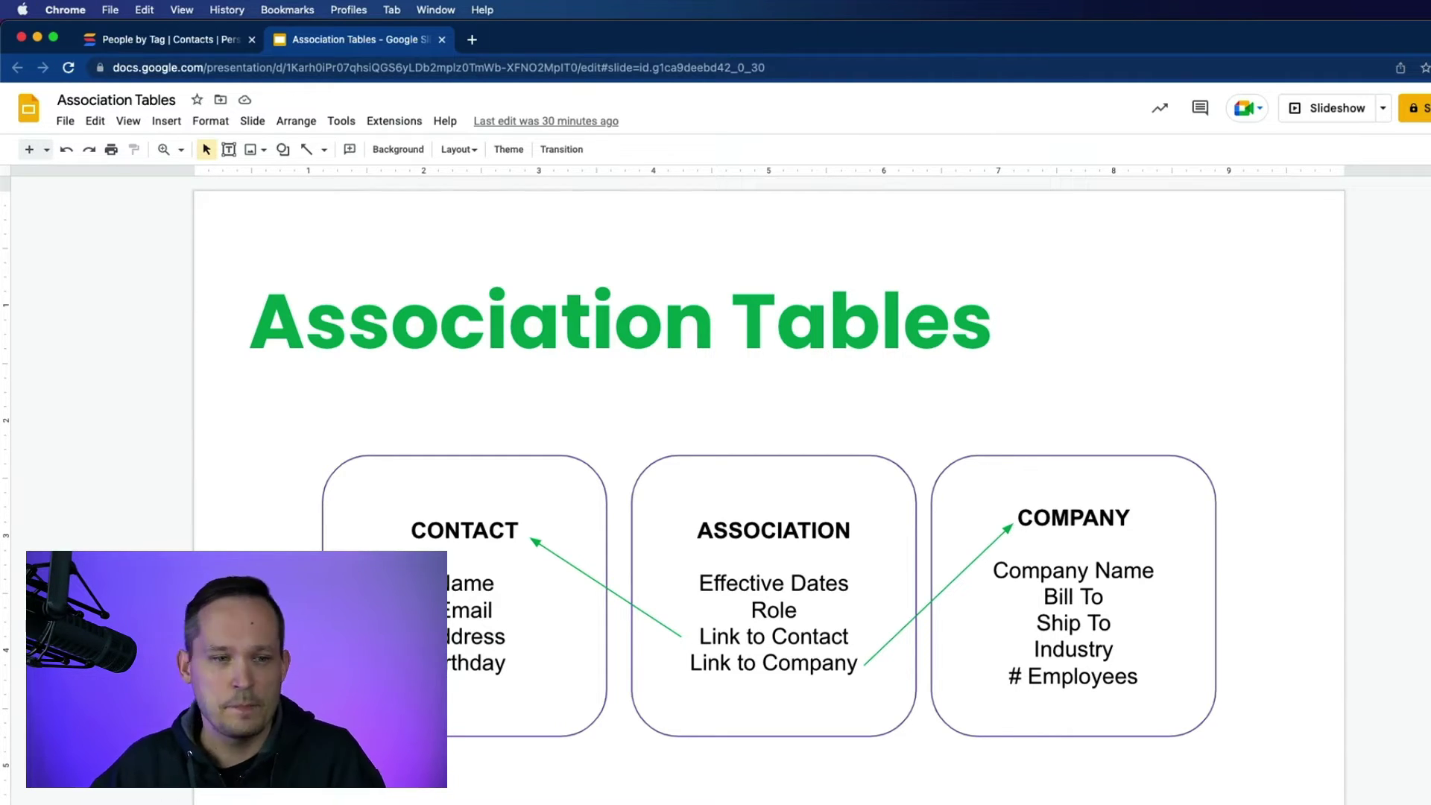
Walk through the CONTACT, COMPANY and ASSOCIATION boxes, highlighting Effective Dates, then return to SmartSuite.
click(518, 577)
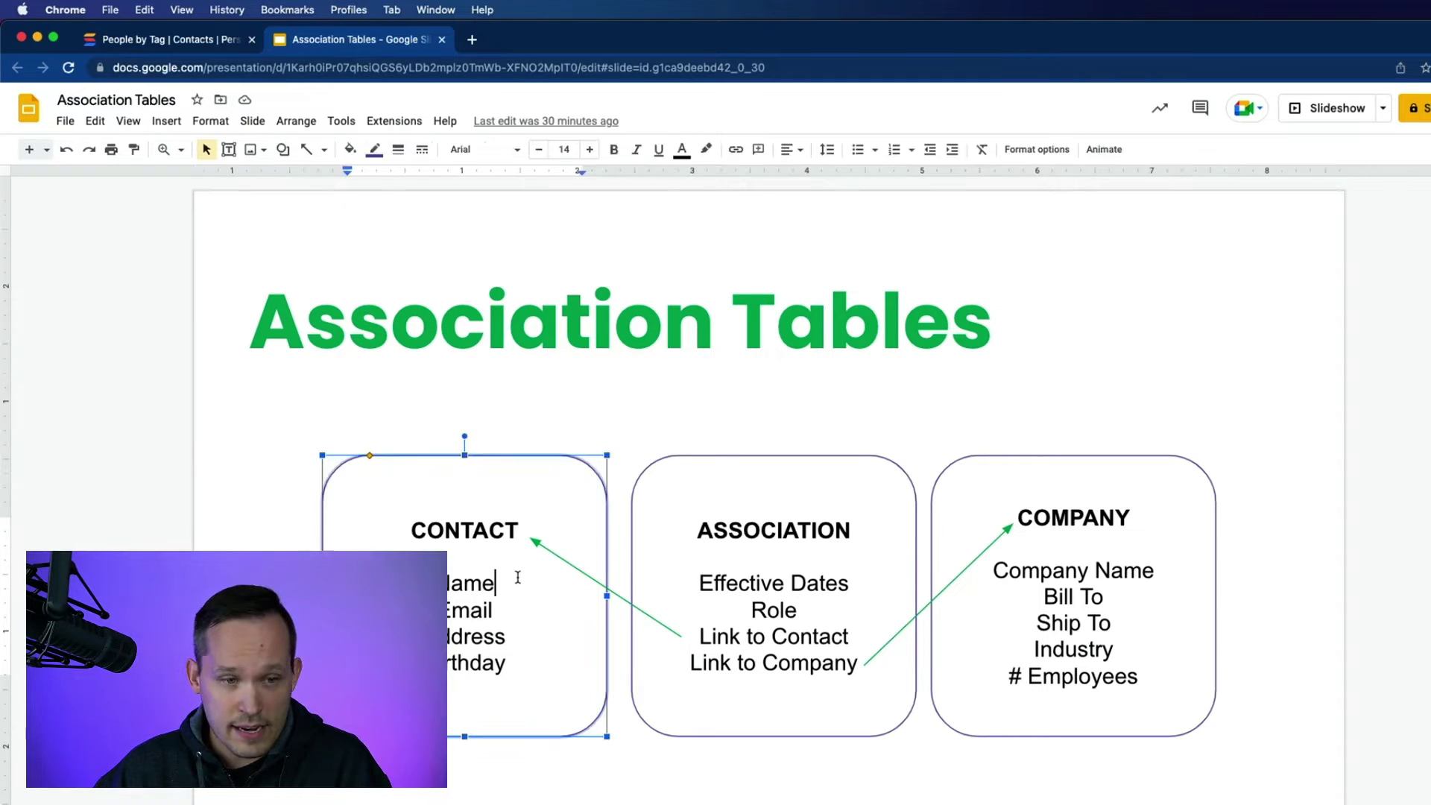
click(1159, 544)
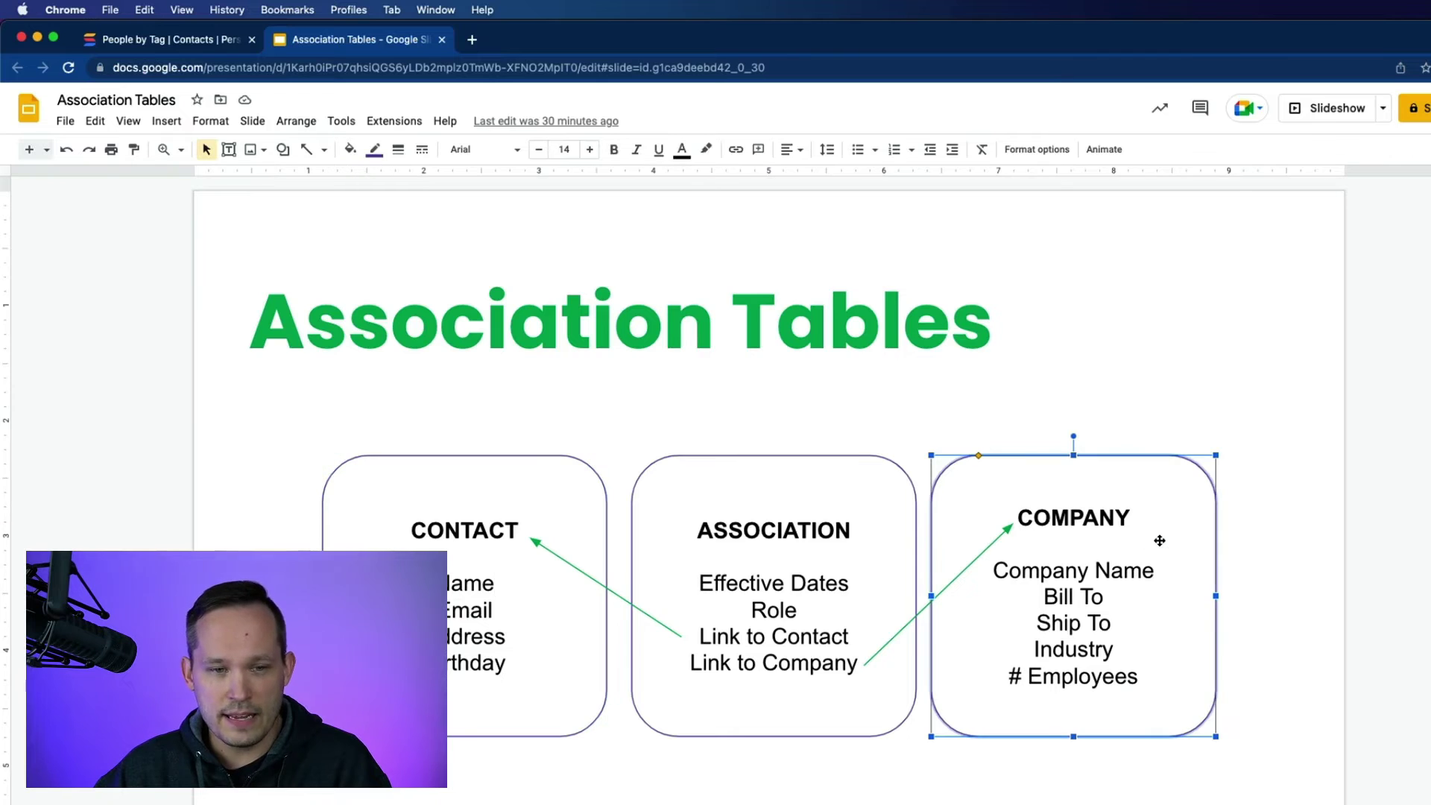
click(820, 584)
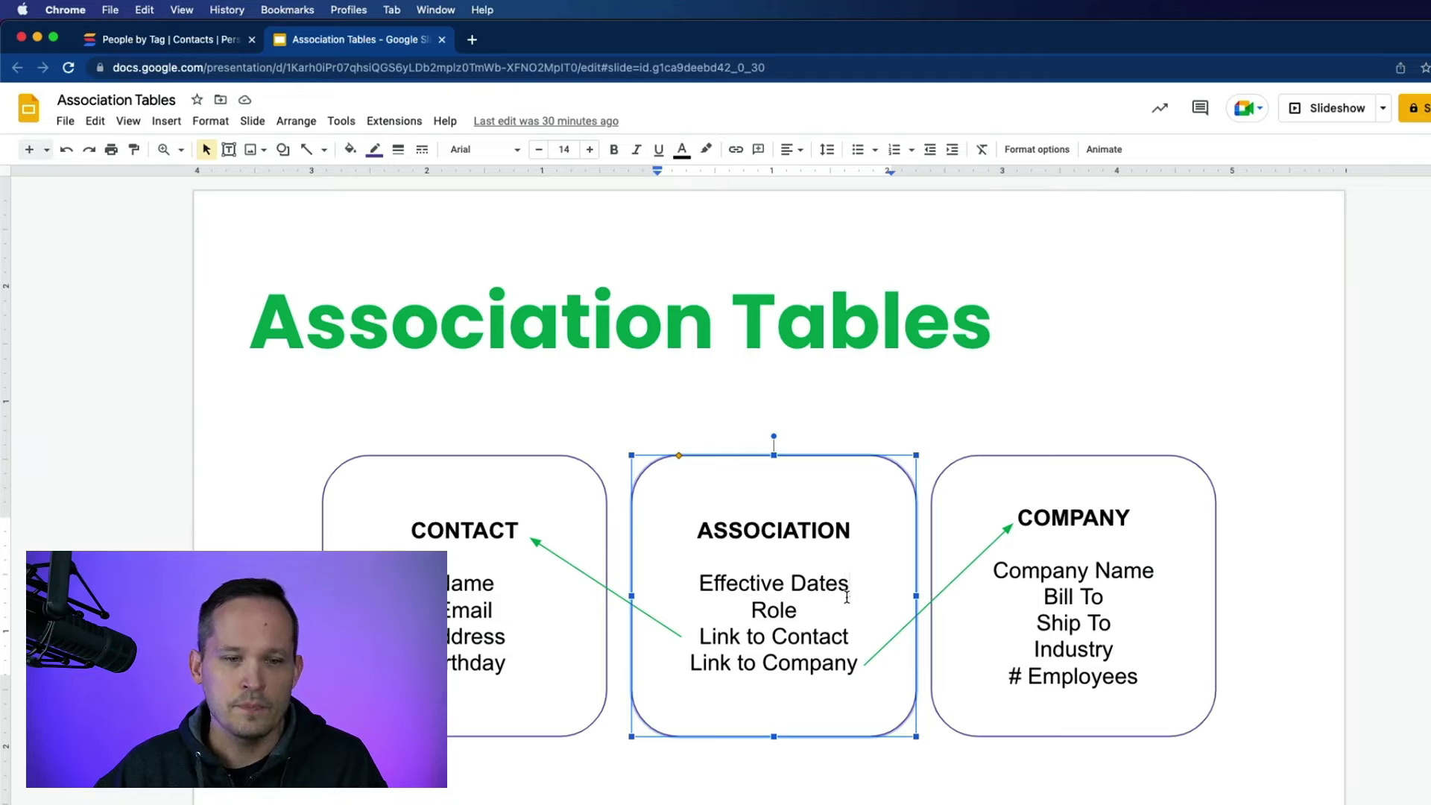
drag(850, 583, 714, 576)
click(495, 550)
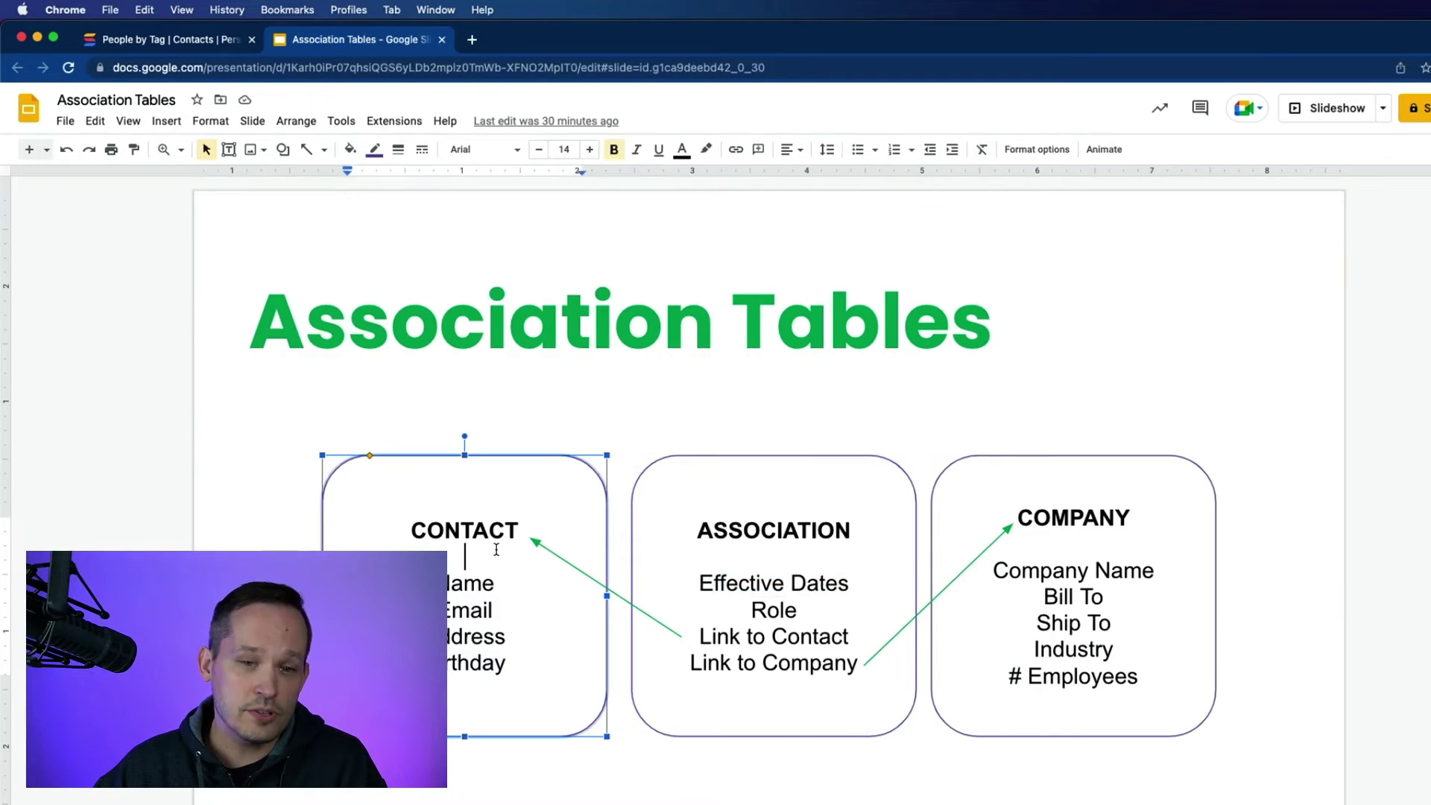
click(1090, 571)
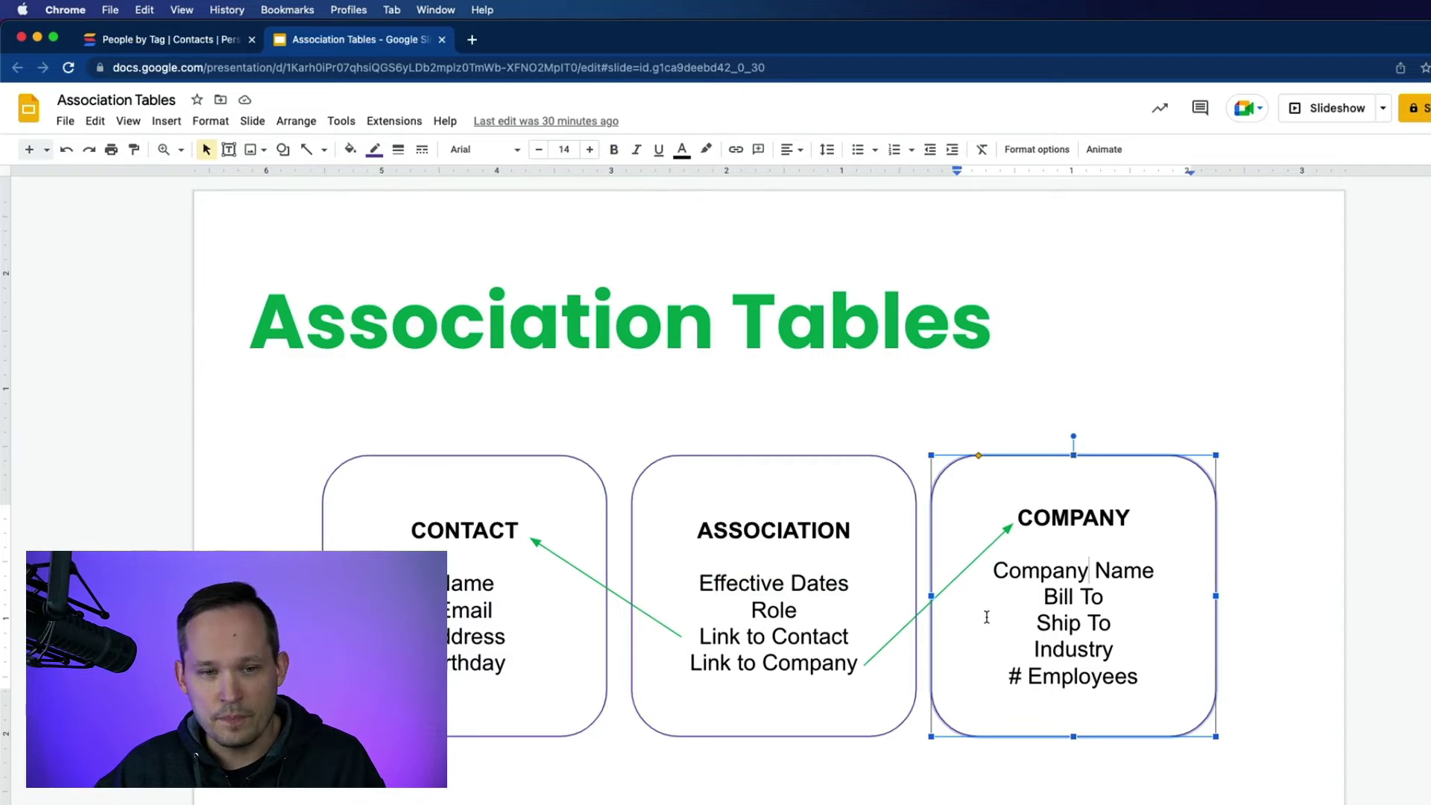
click(795, 603)
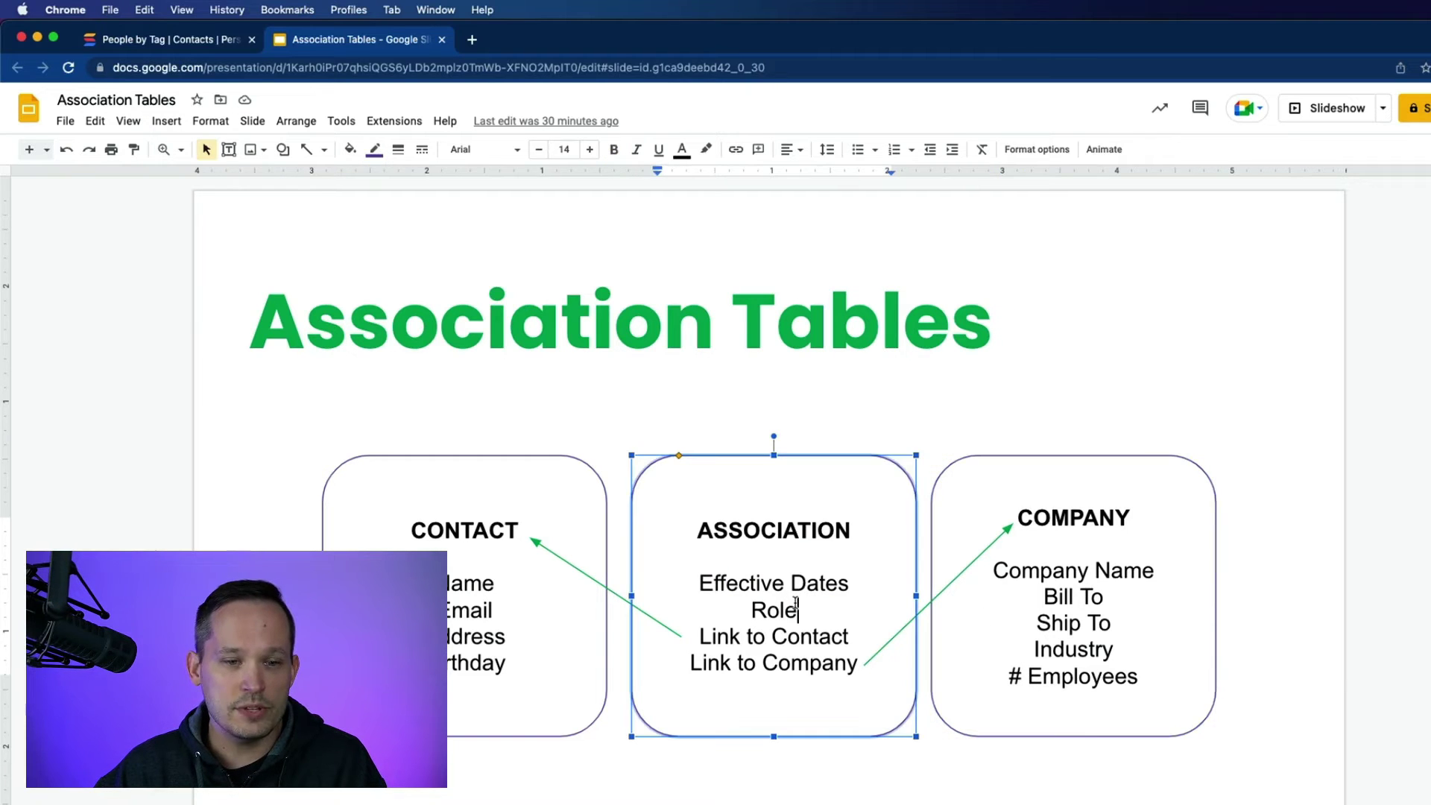
click(501, 558)
click(1127, 610)
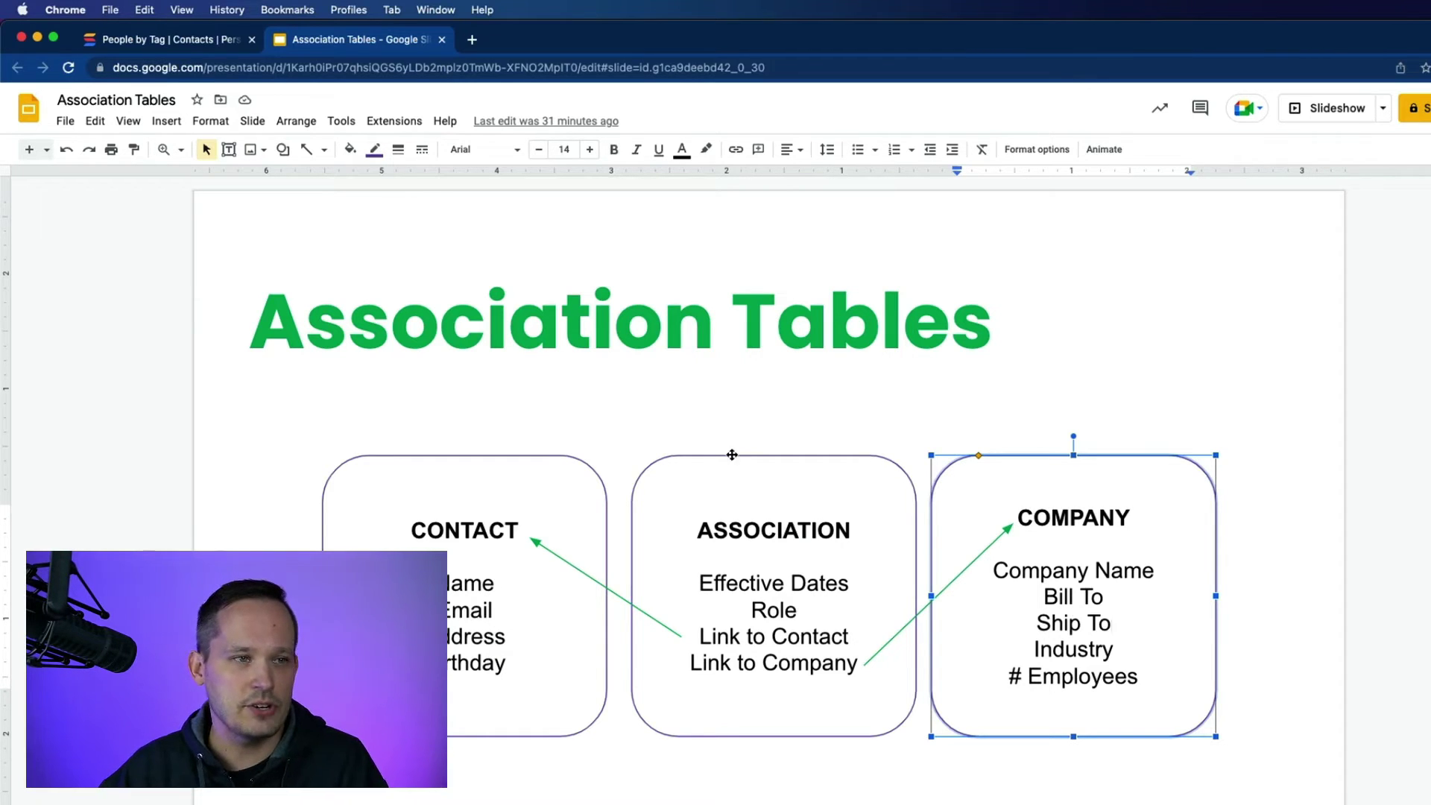
click(206, 37)
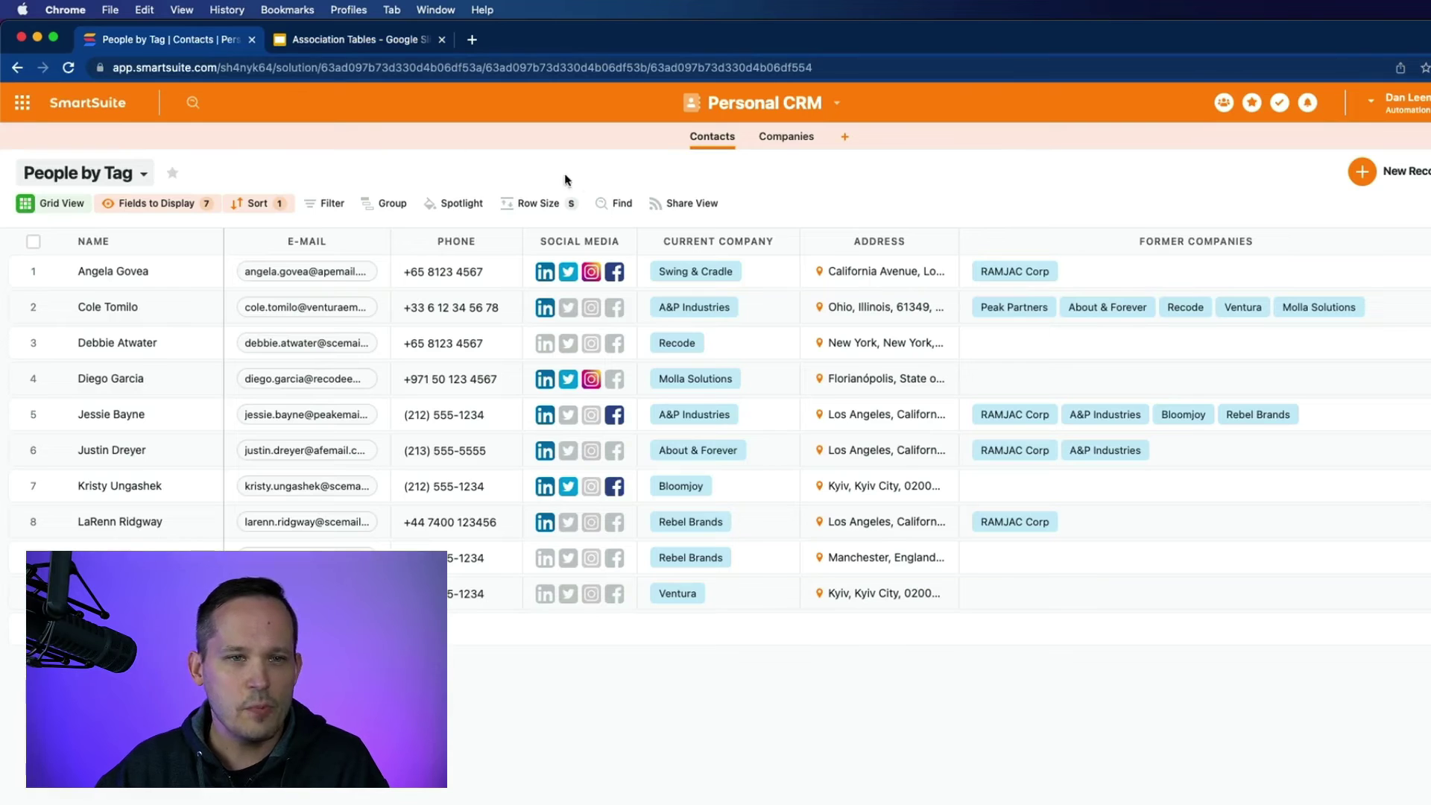
Create a new app named 'Work Experience' in Personal CRM.
click(846, 139)
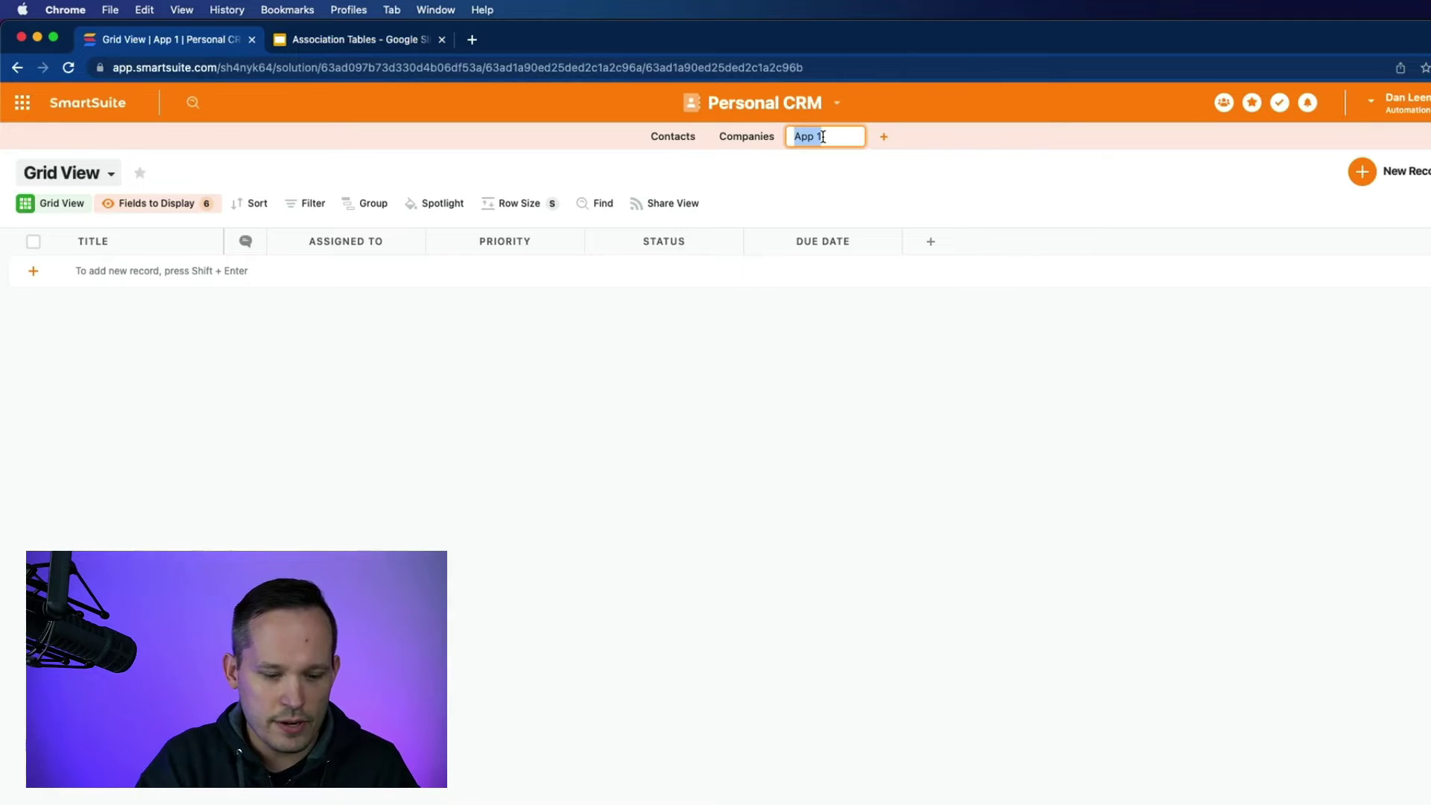
text(Work E)
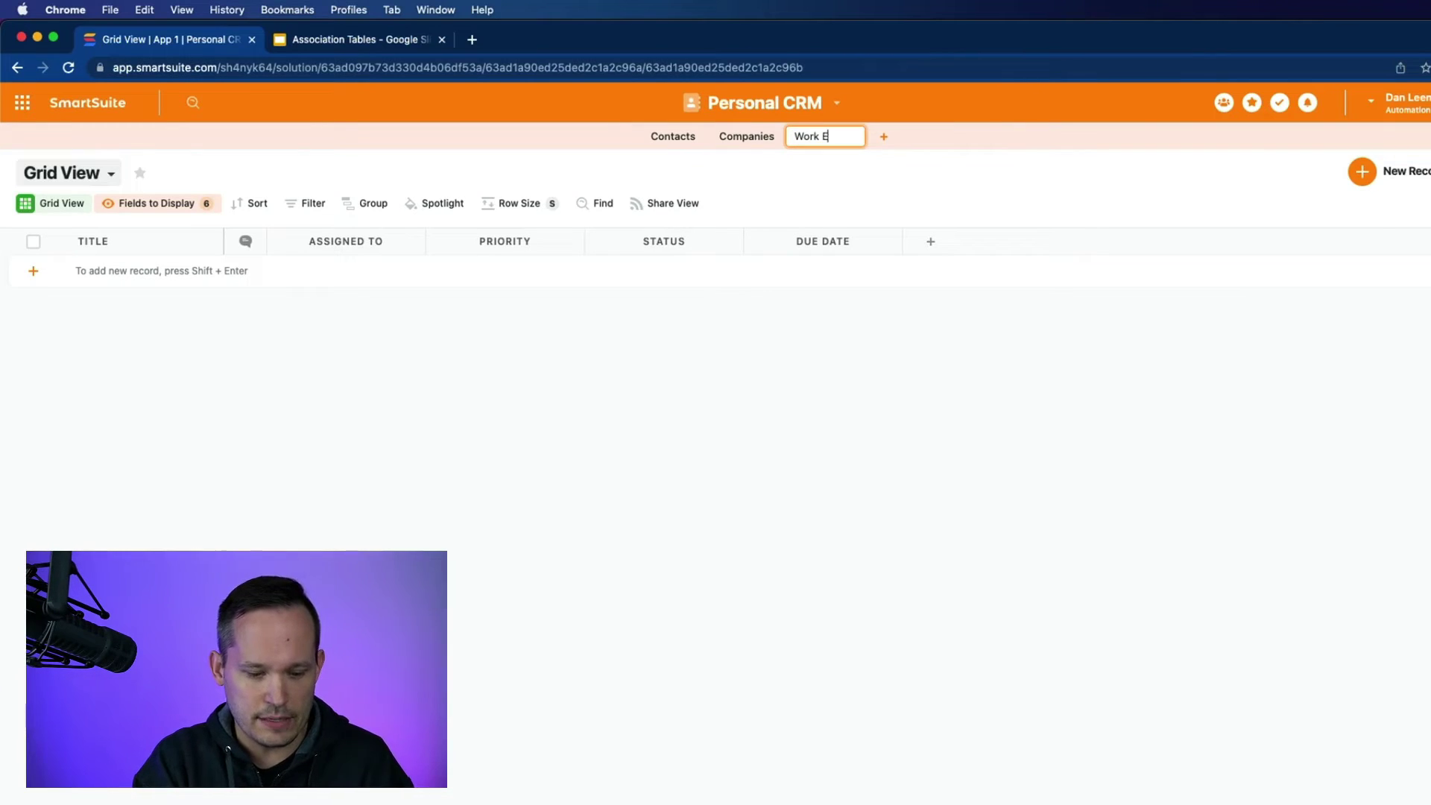
text(xperience)
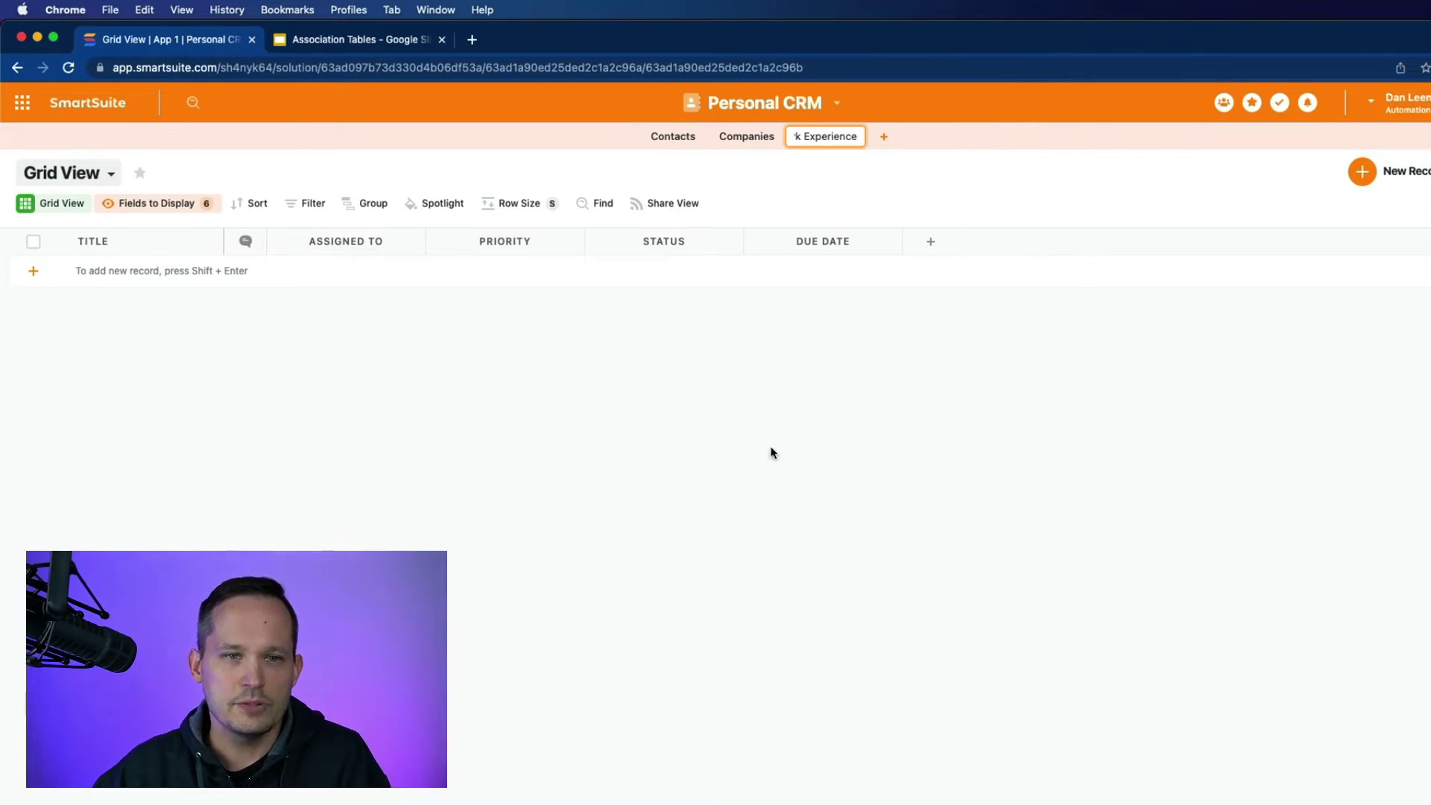
key(Return)
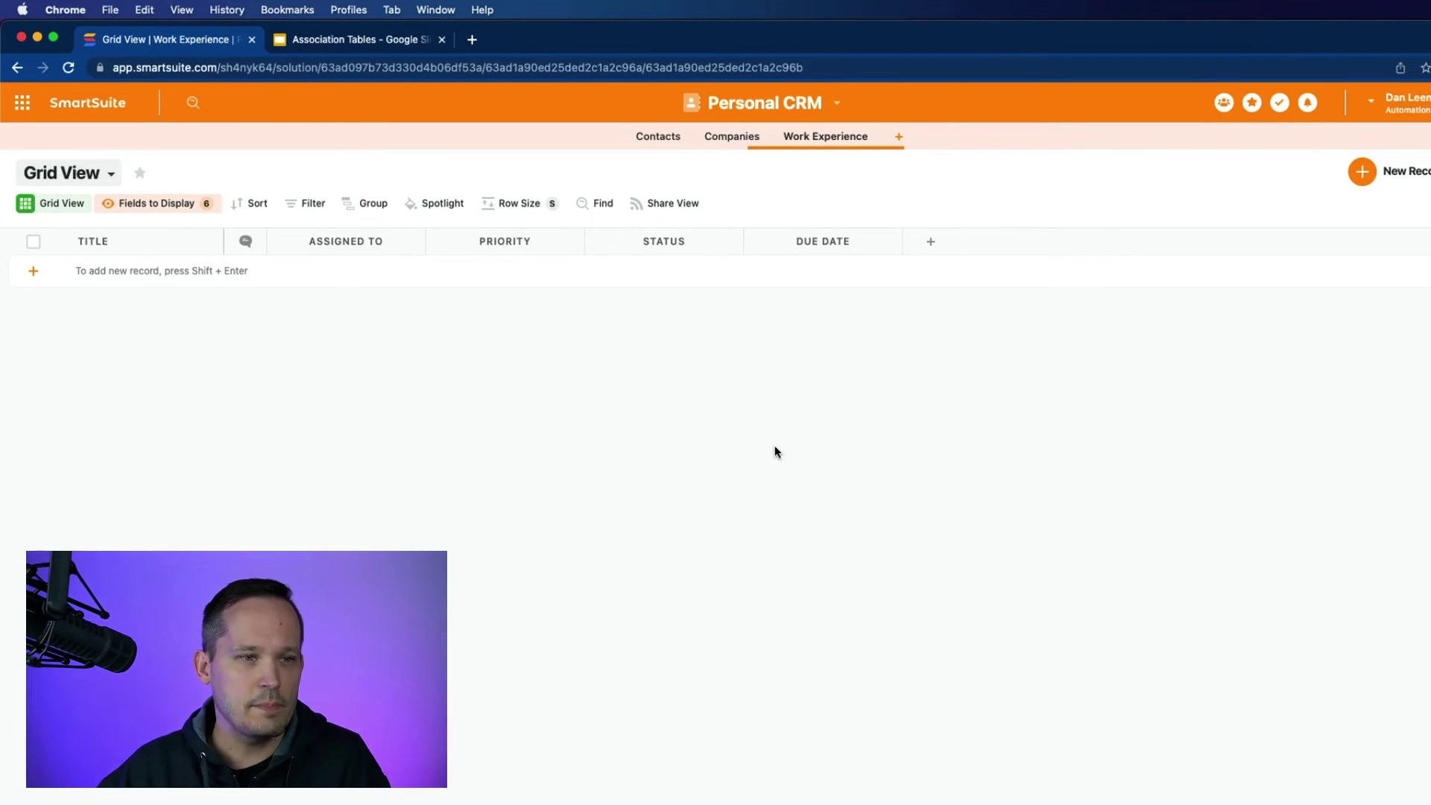
Delete the Assigned To, Priority and Due Date fields from the Work Experience grid.
click(411, 240)
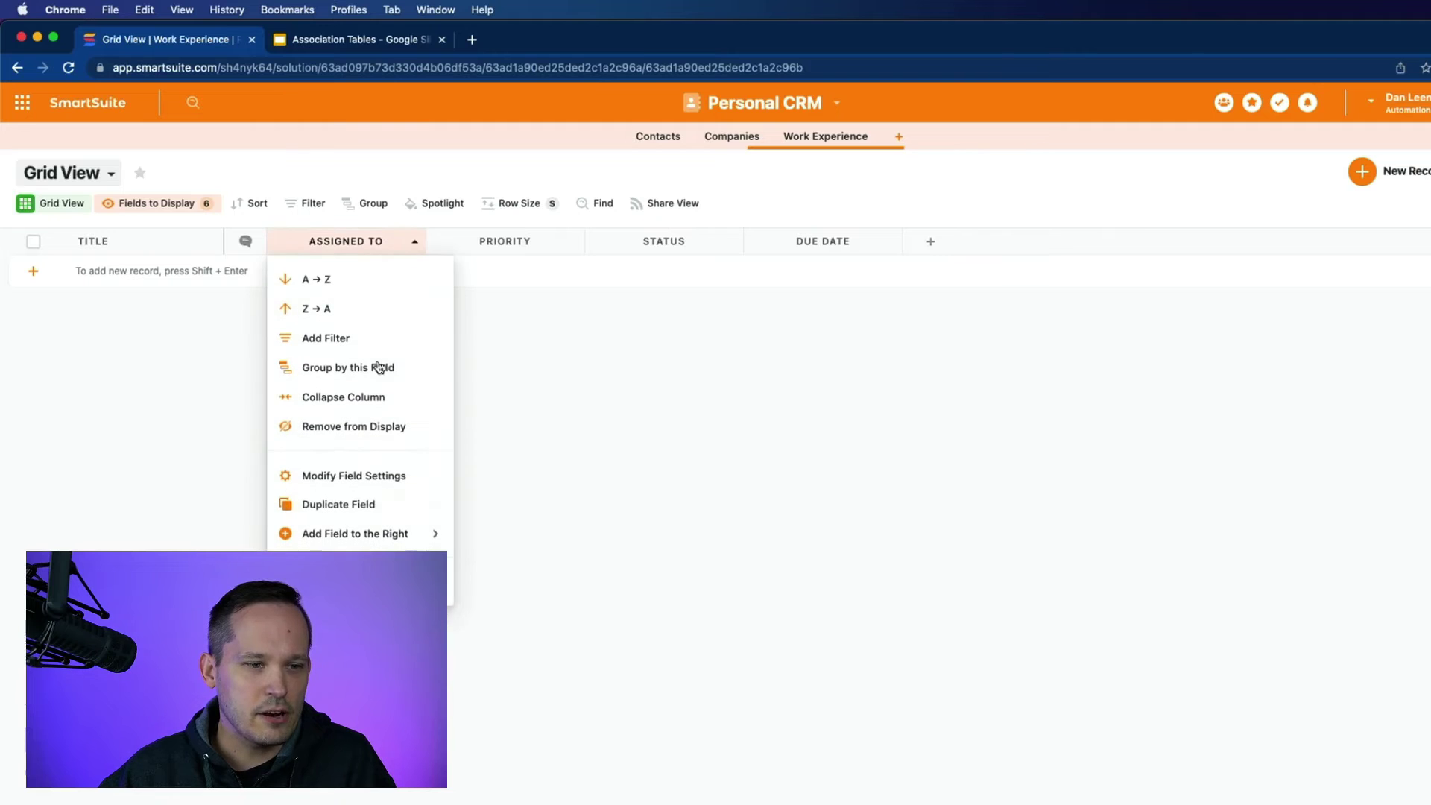
click(339, 563)
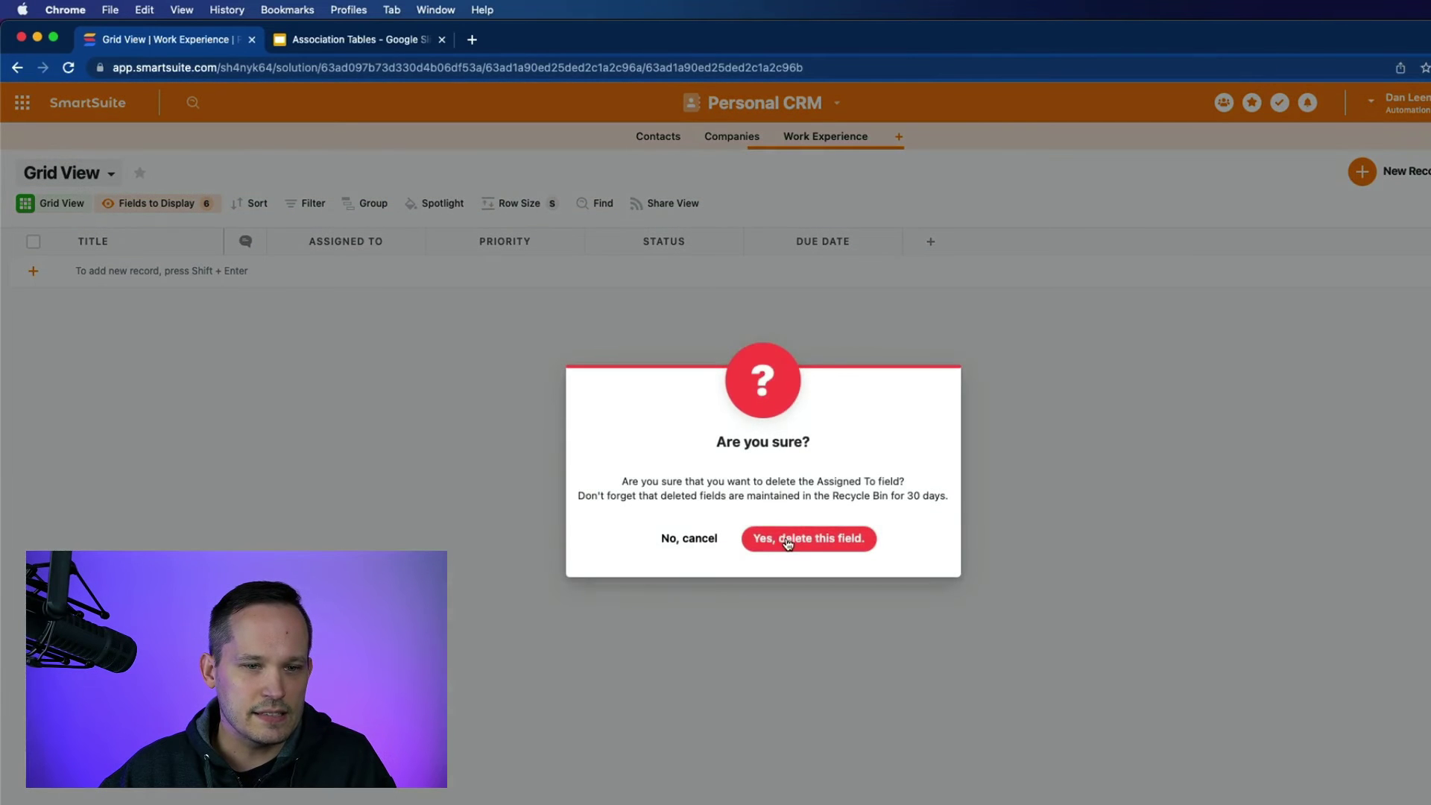
click(788, 541)
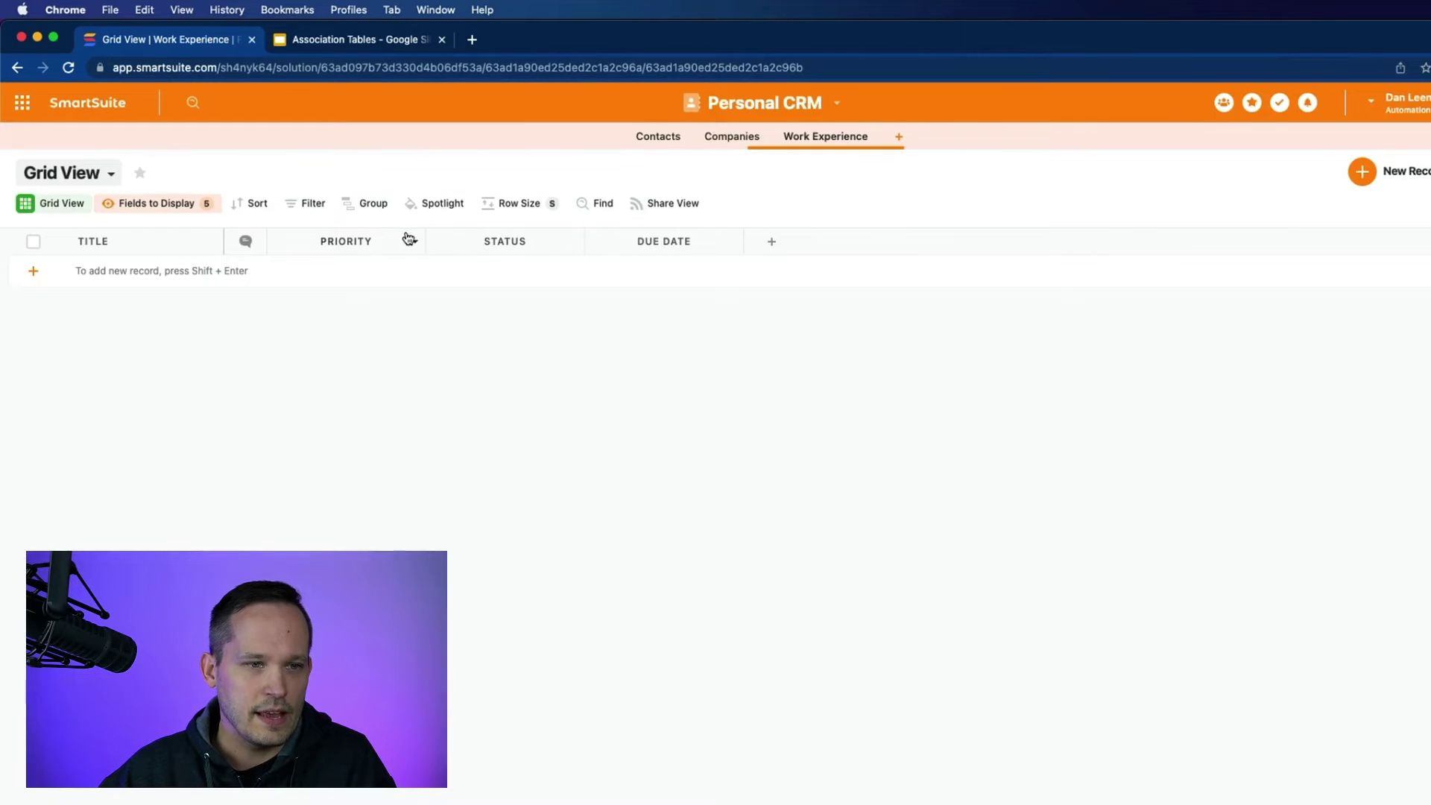
click(412, 240)
click(339, 563)
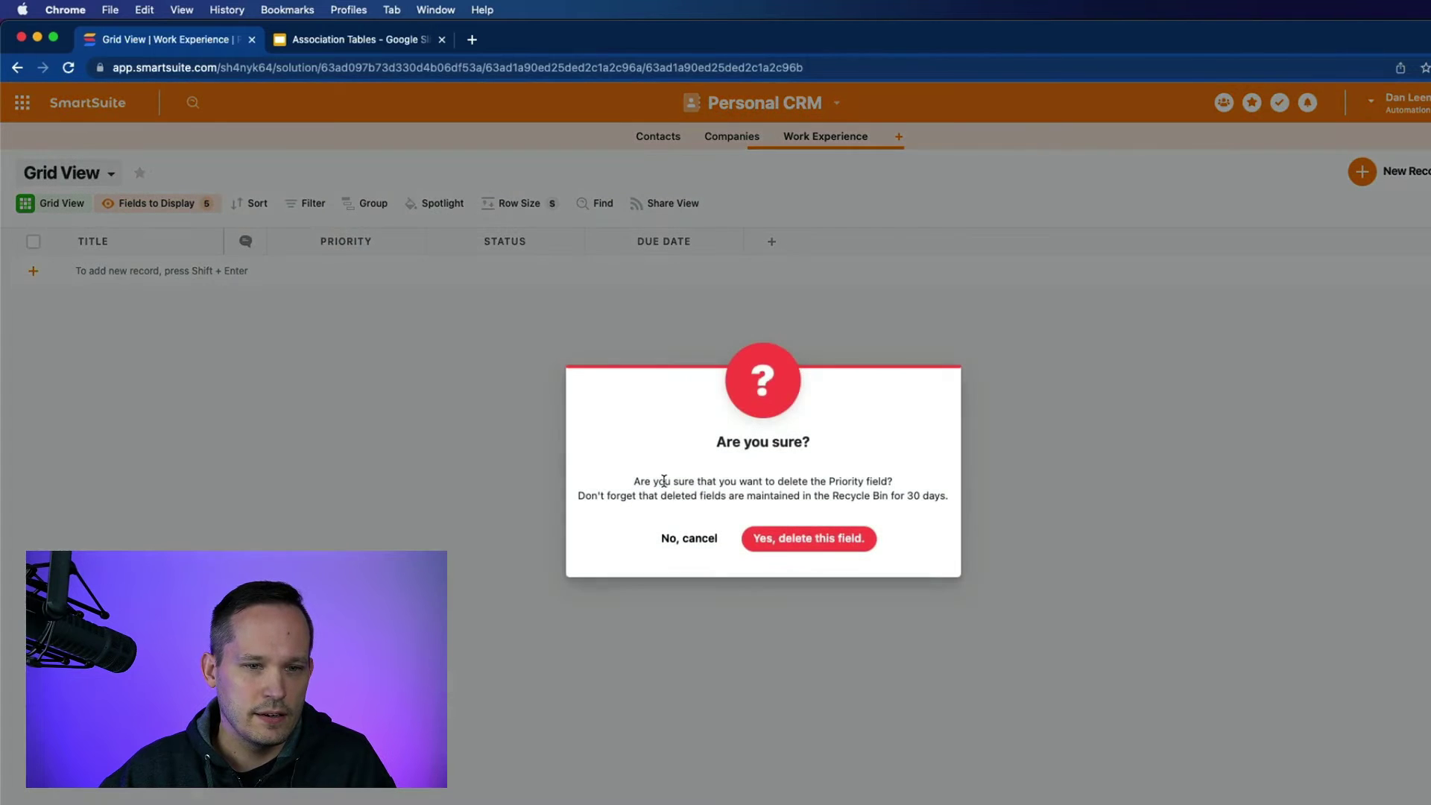
click(785, 538)
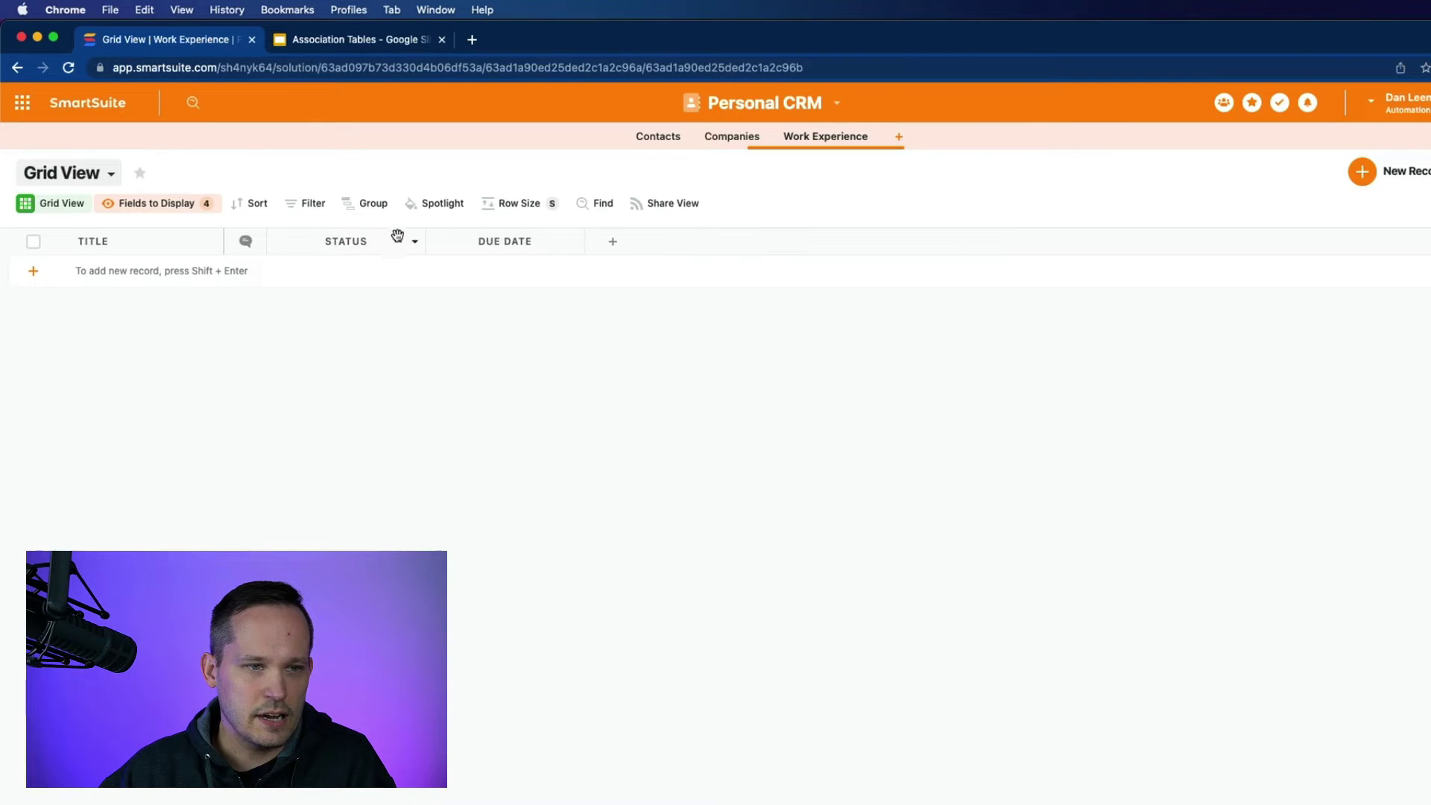
click(410, 242)
click(339, 563)
click(745, 531)
click(569, 240)
click(496, 563)
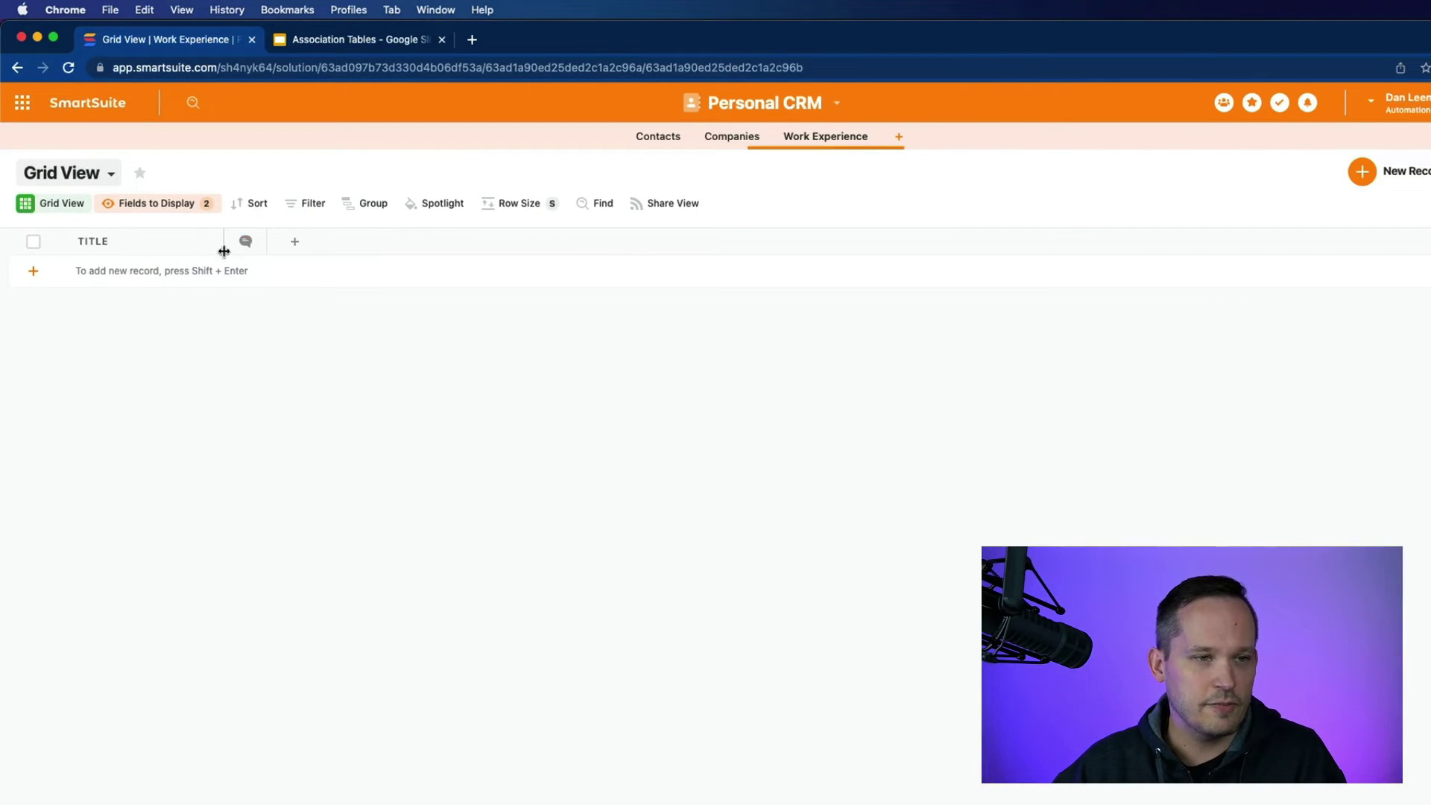
Add a Linked Record field to Contacts allowing only one linked contact per record.
click(297, 244)
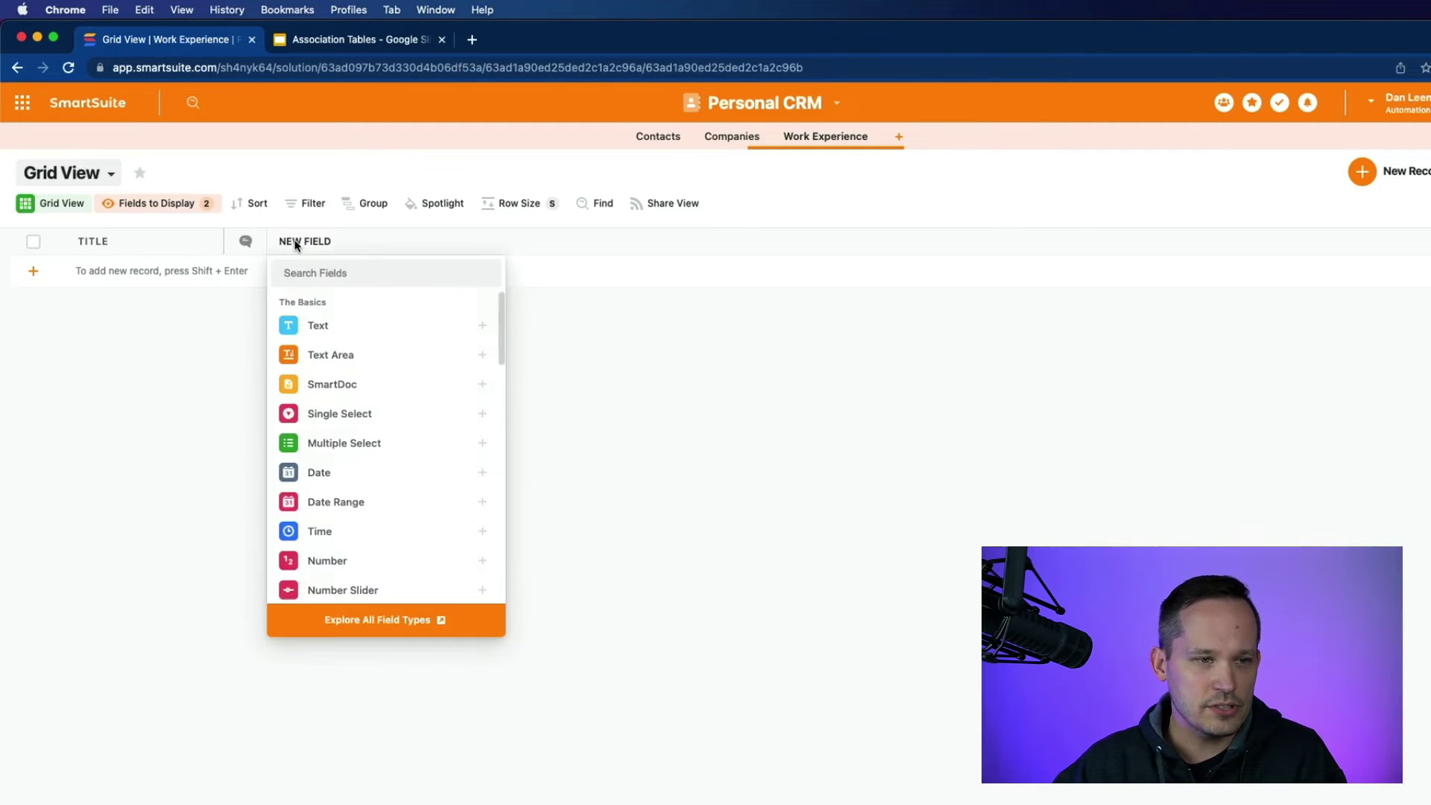
text(Link)
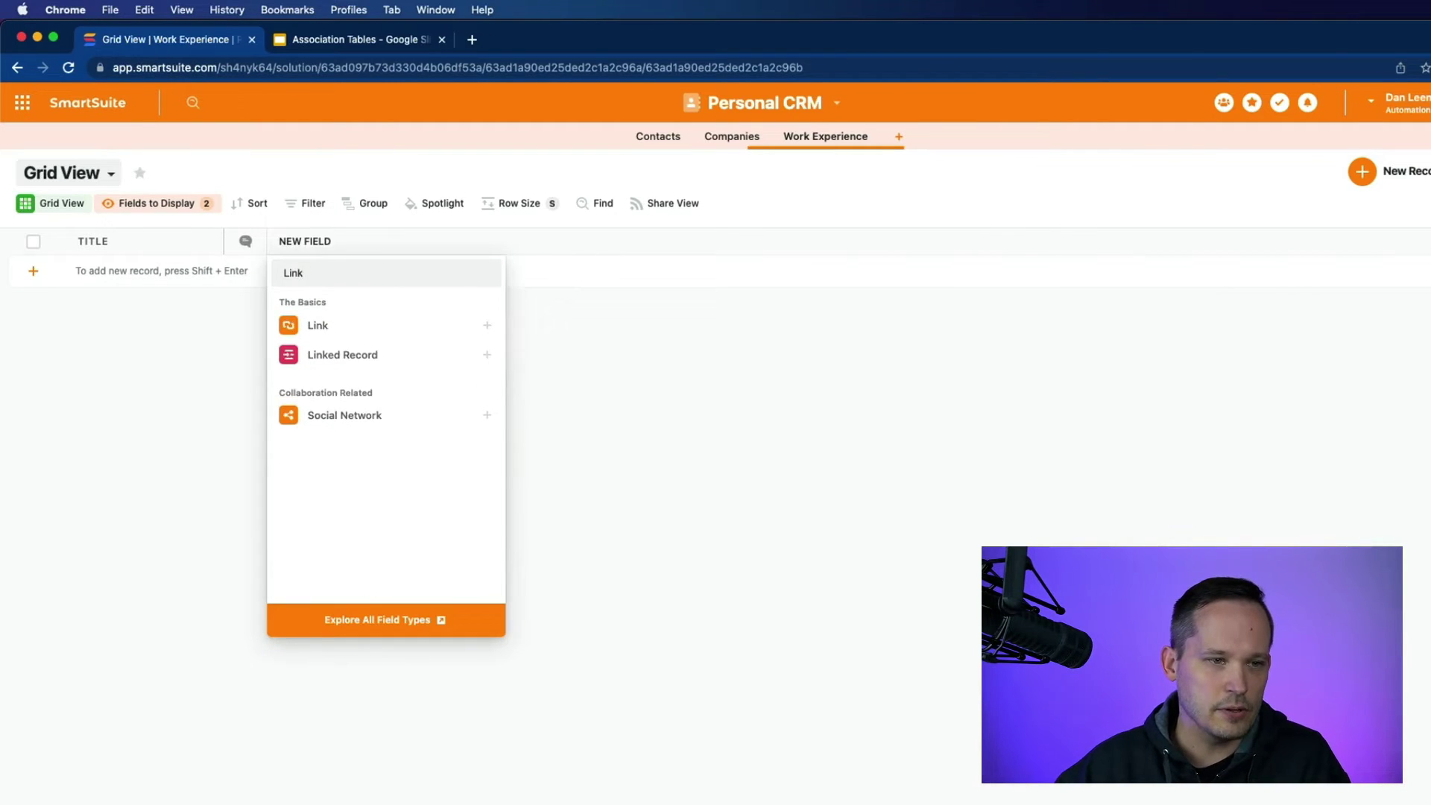
click(337, 356)
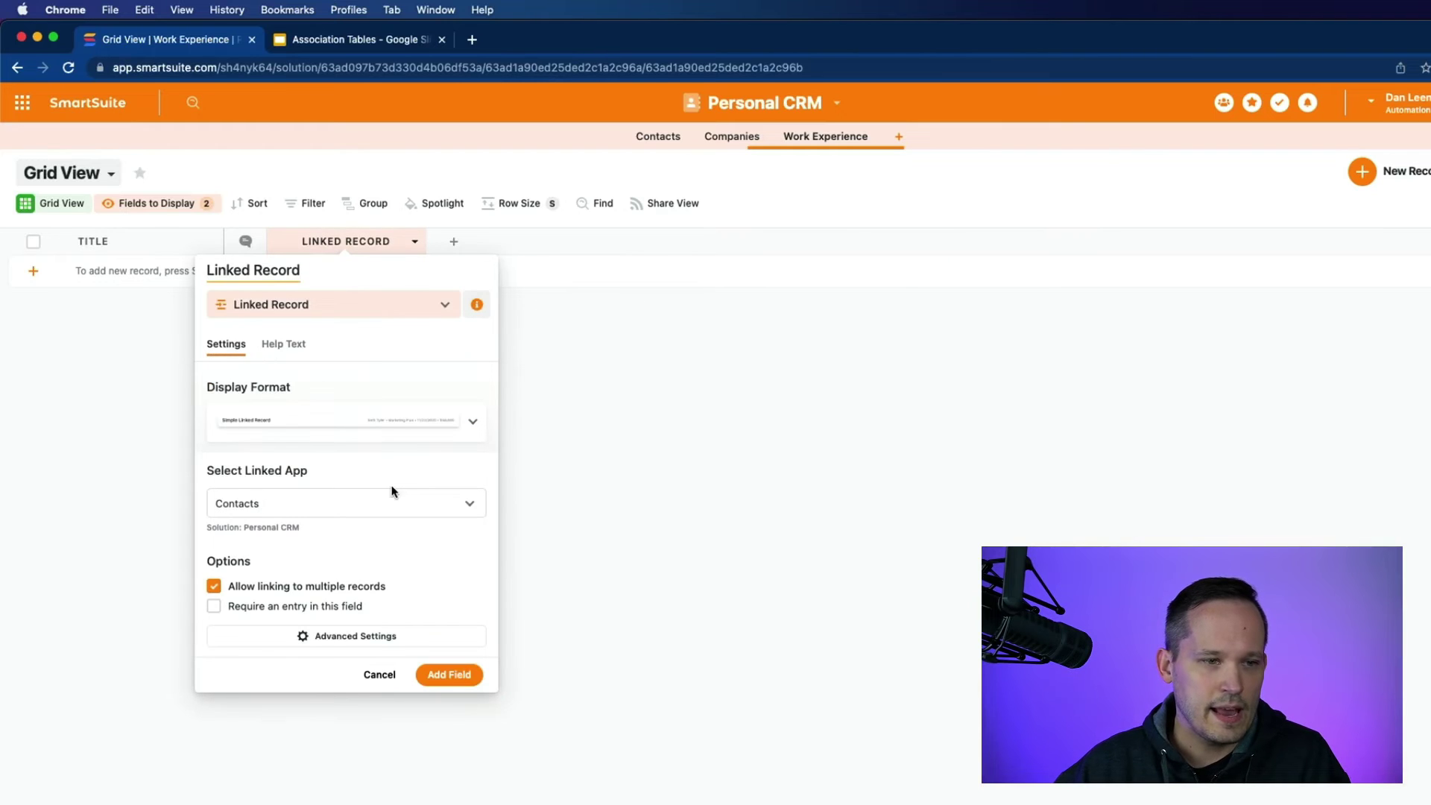
click(337, 510)
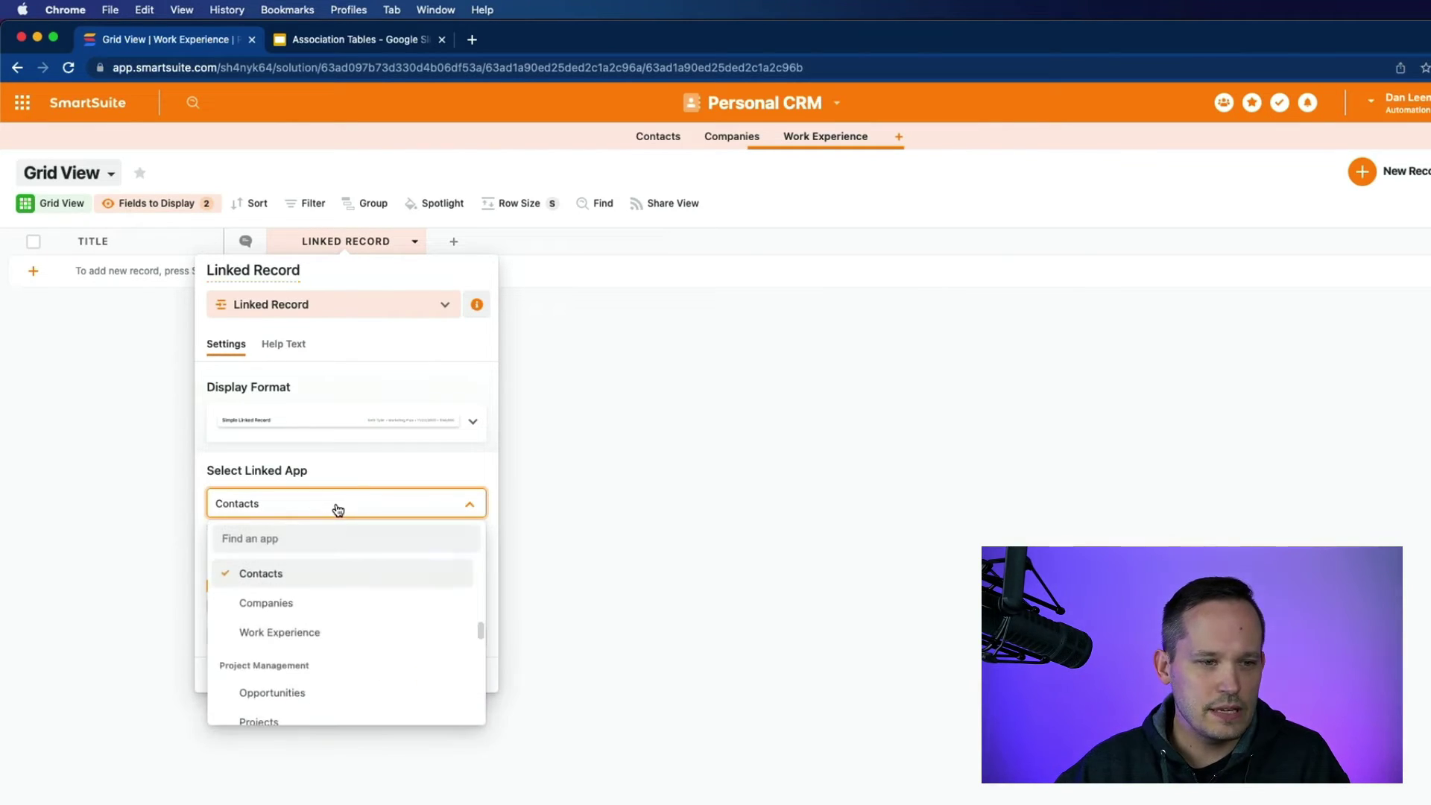
click(336, 511)
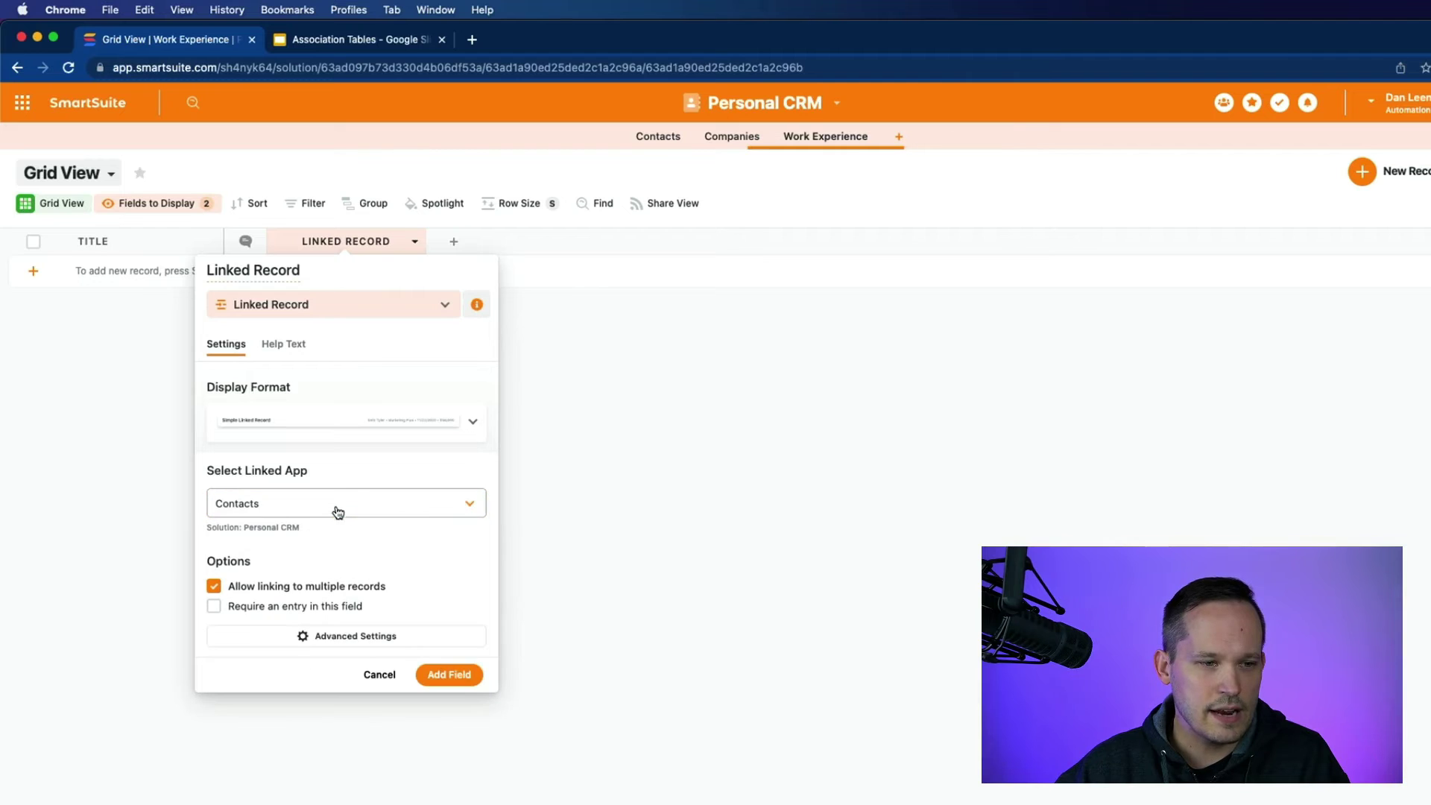
click(215, 587)
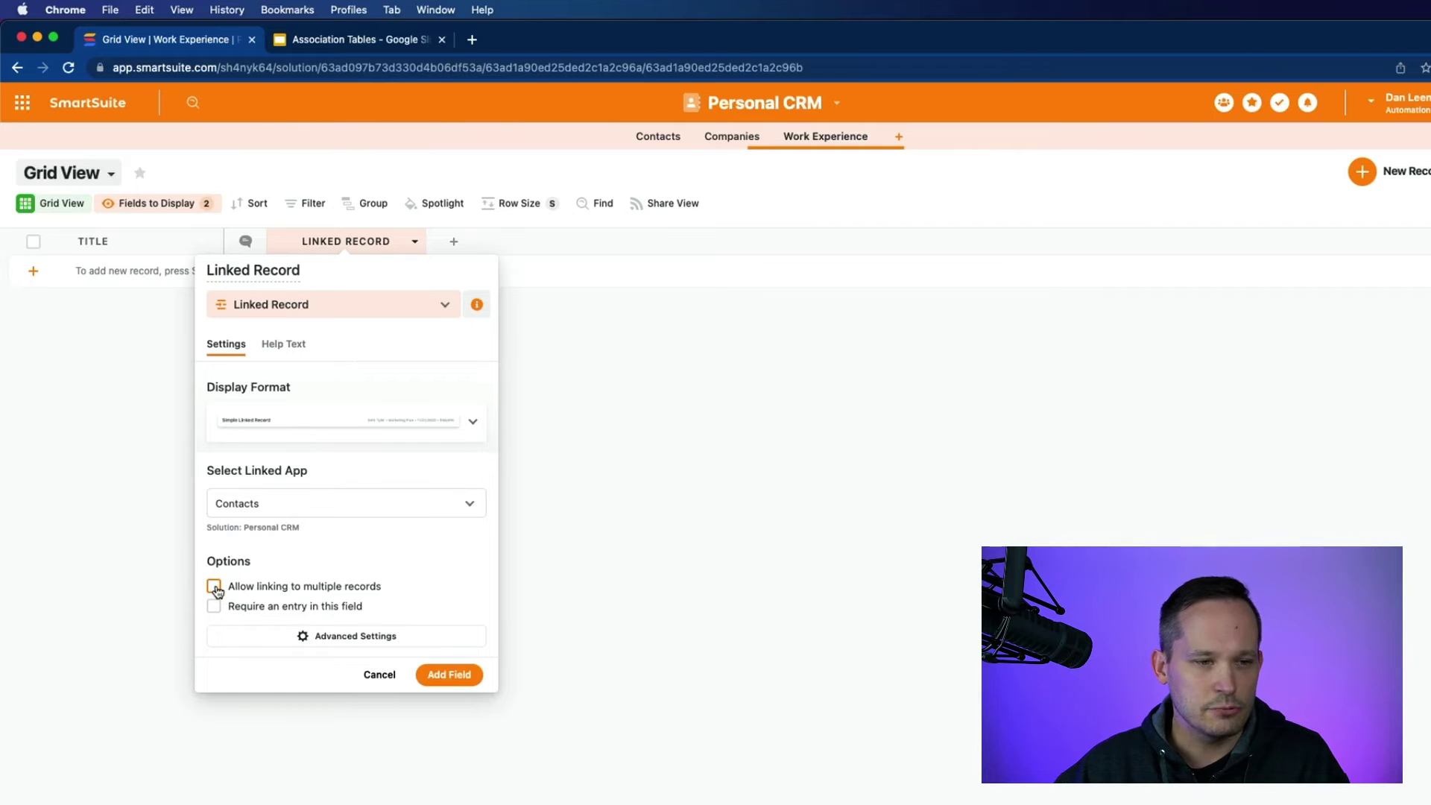
click(445, 676)
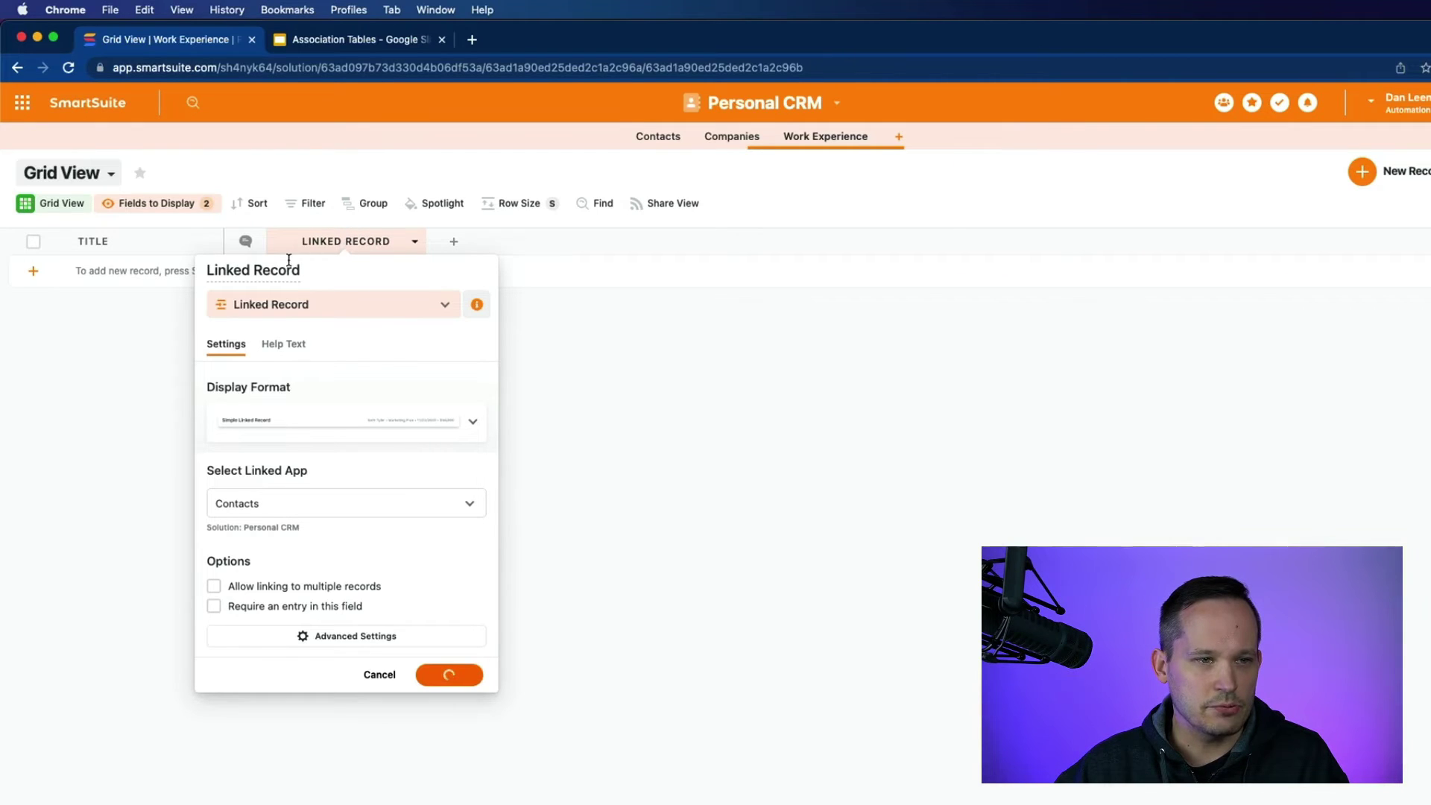
Rename the Link to Contacts field to 'Employee' and save the change.
click(336, 239)
triple_click(298, 273)
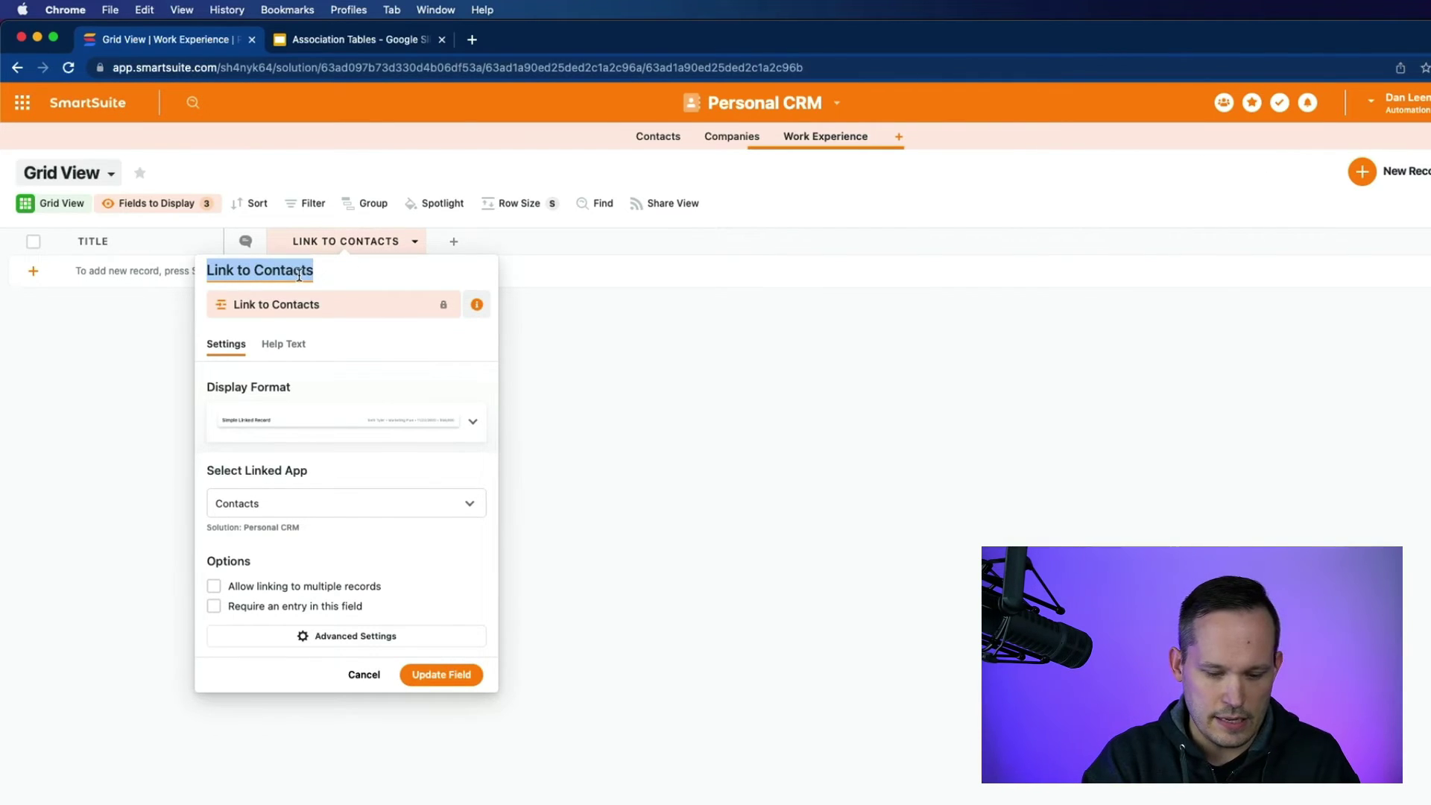
text(Empl)
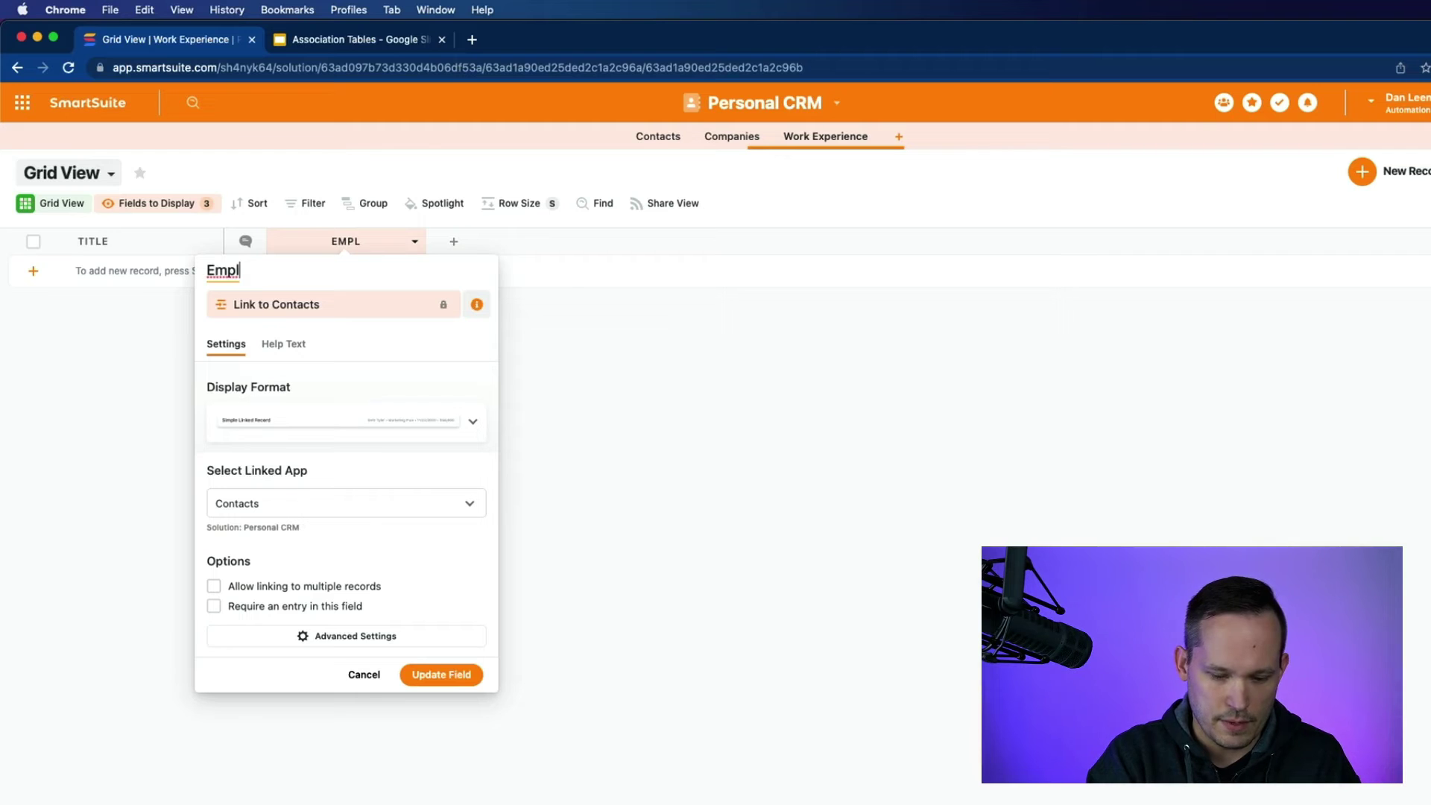
text(oyee)
click(725, 491)
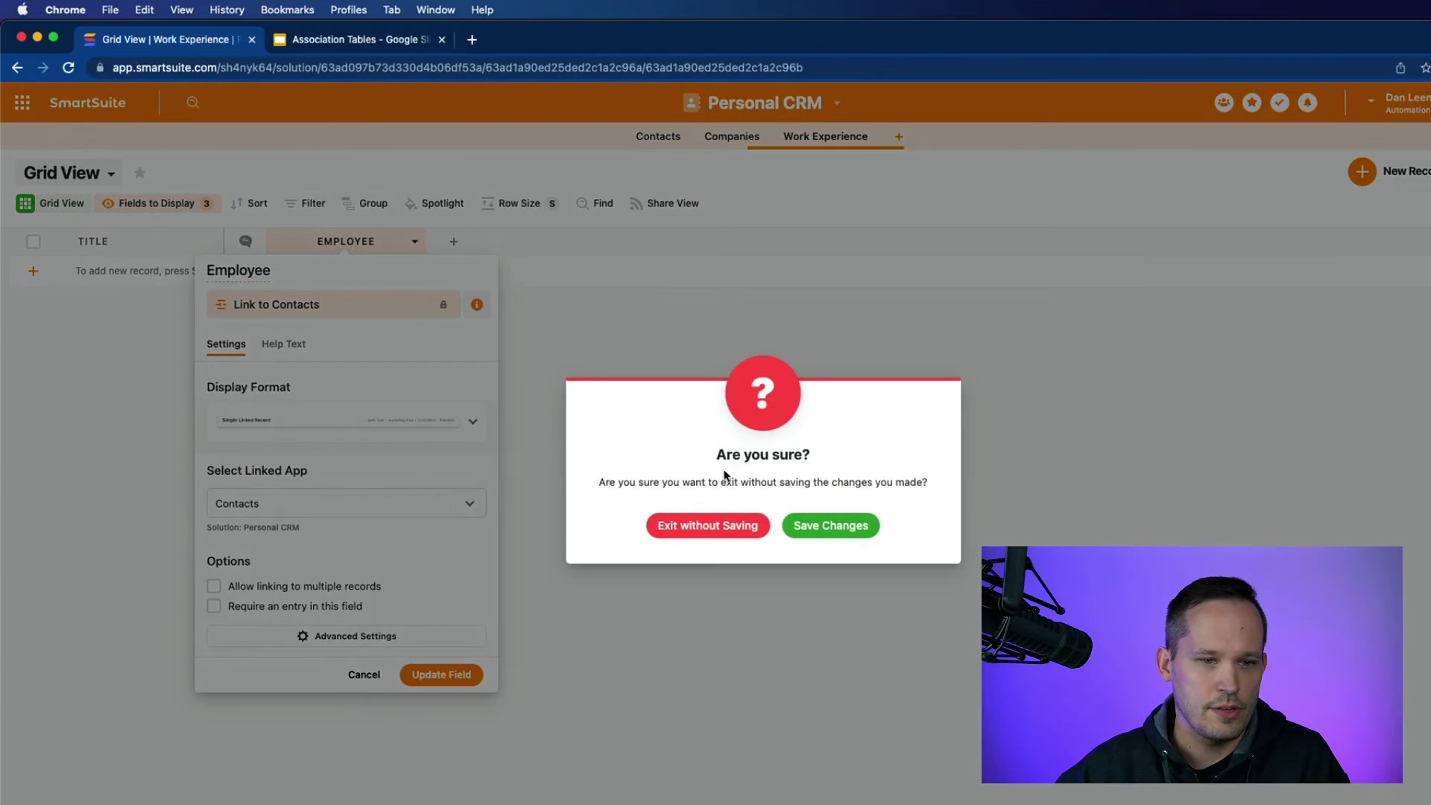
click(812, 534)
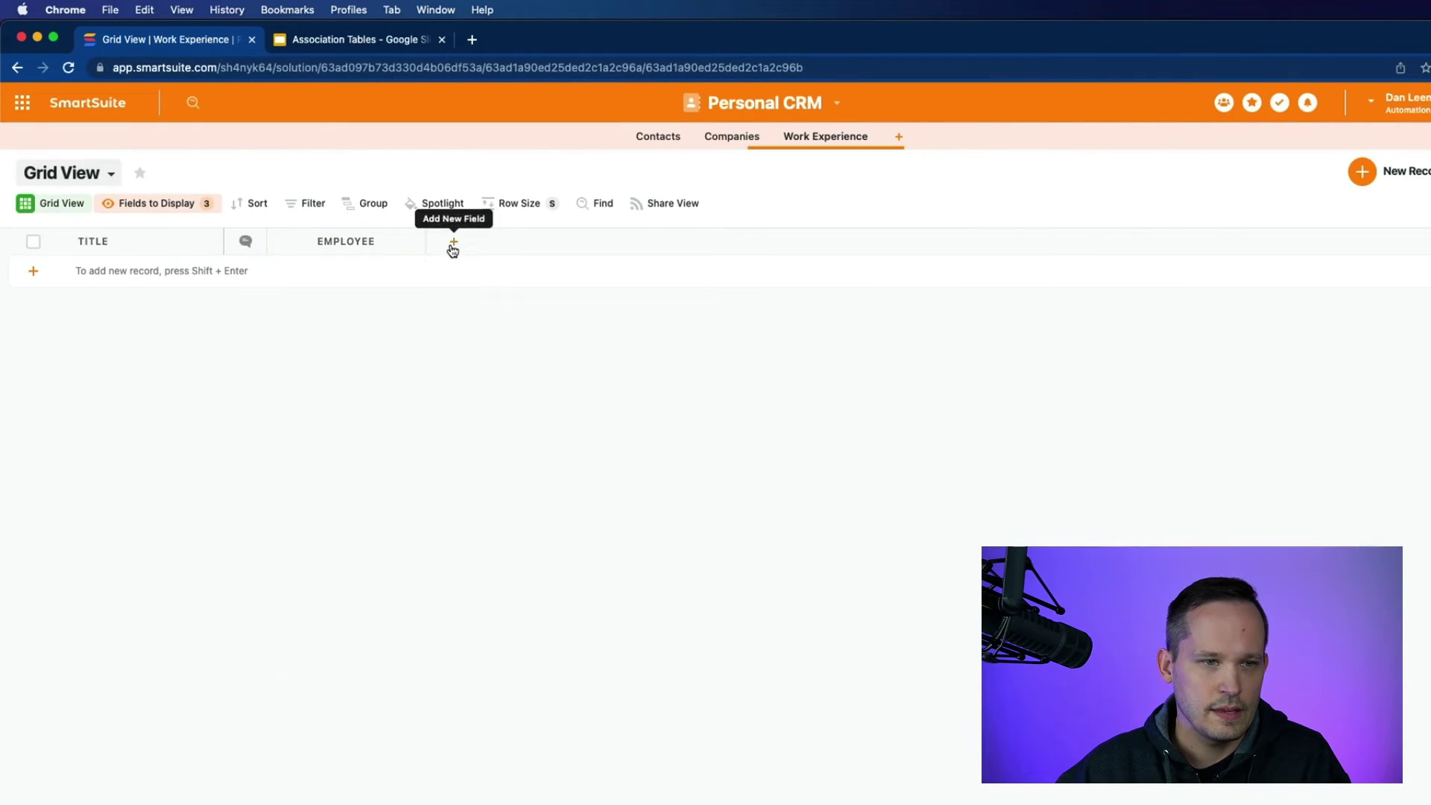
Add a Linked Record field named Company to the Companies app, allowing only one linked record.
click(453, 243)
text(Link)
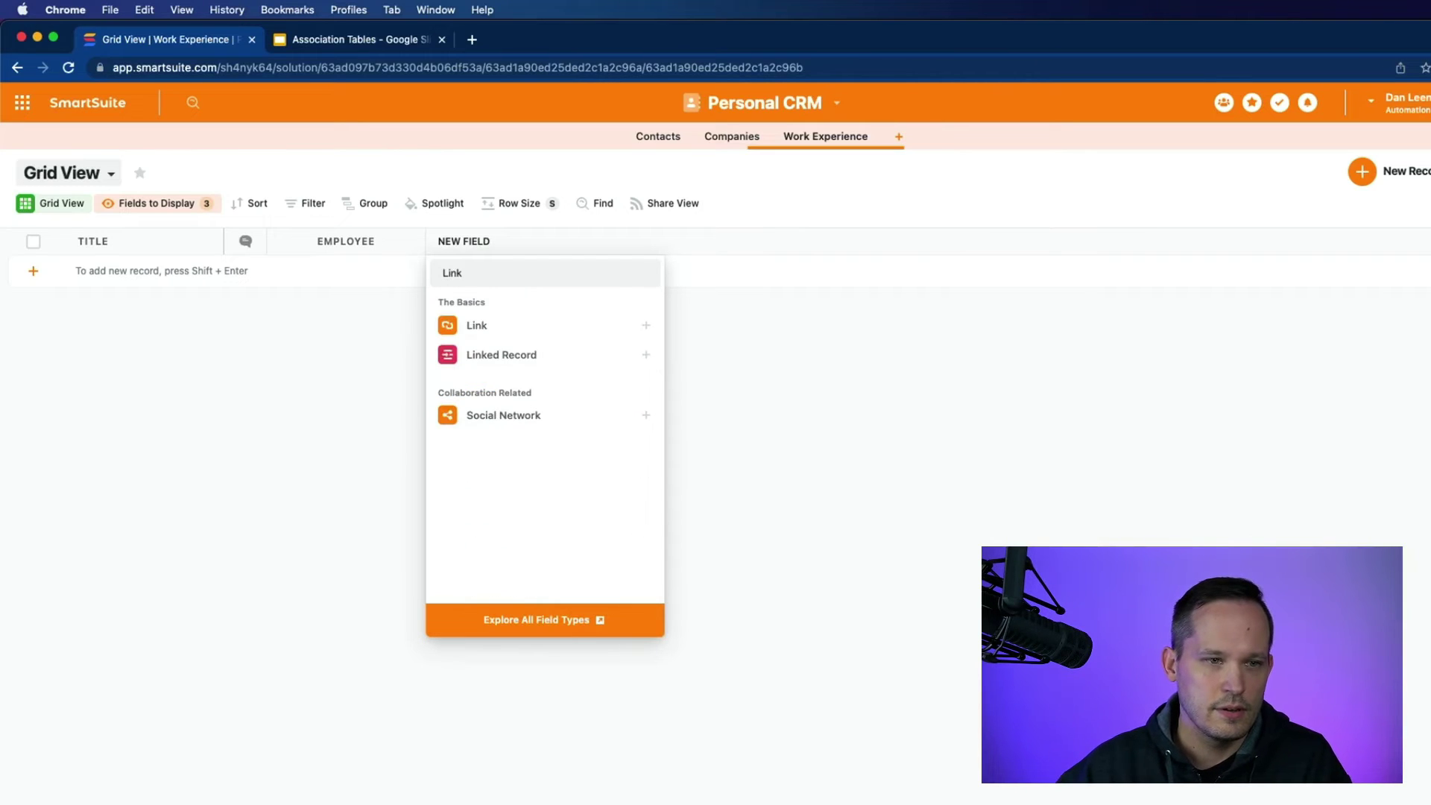
click(501, 355)
triple_click(457, 271)
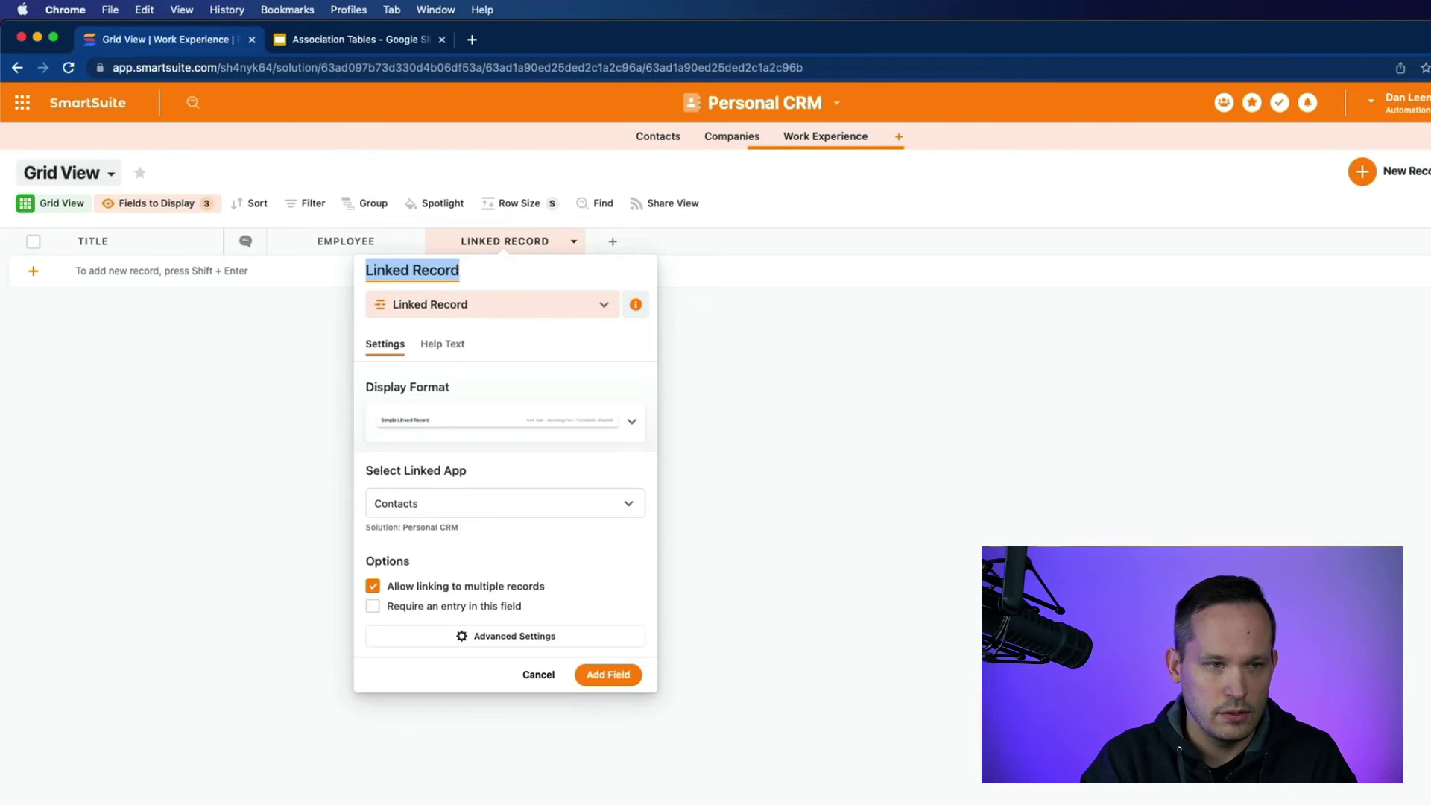
text(Company)
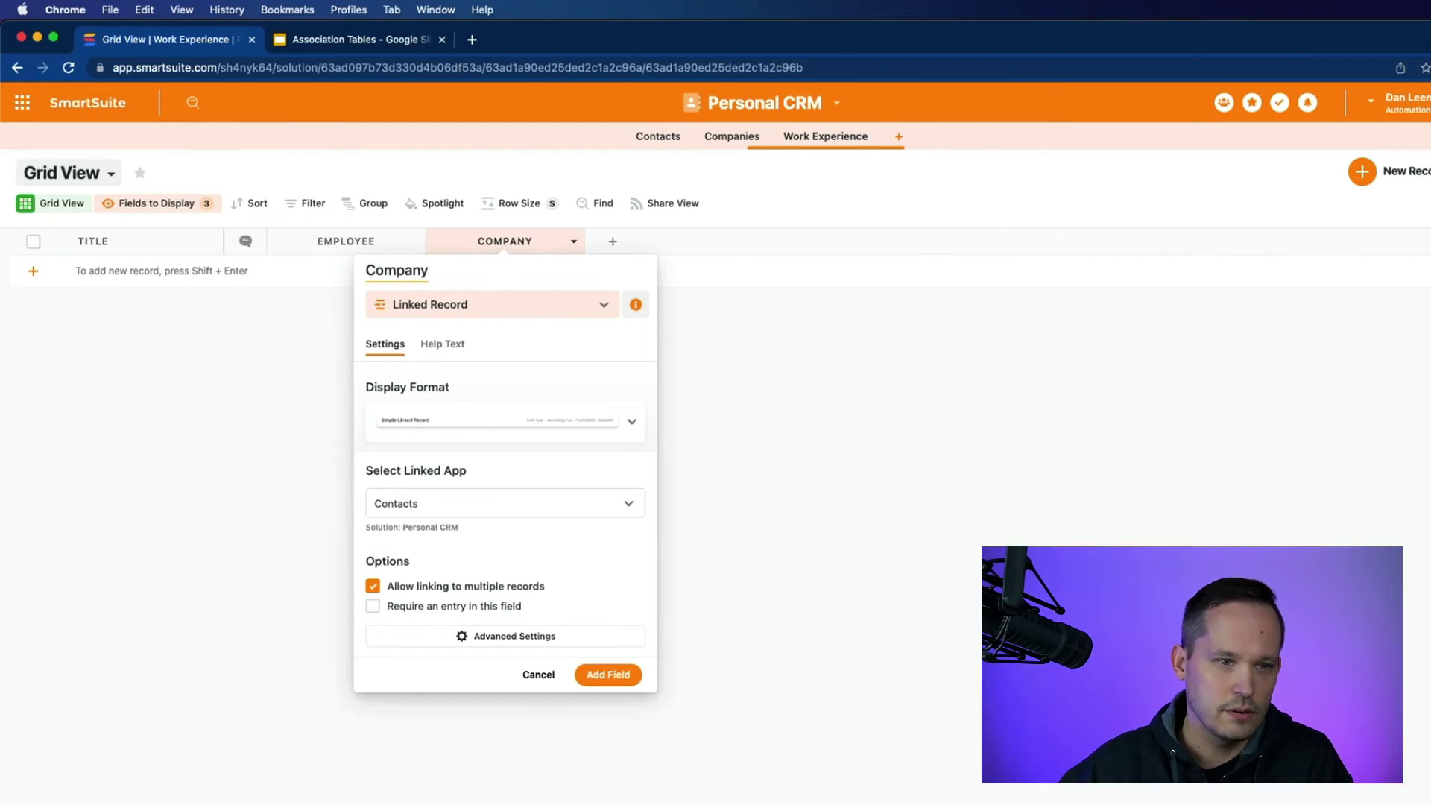
click(378, 589)
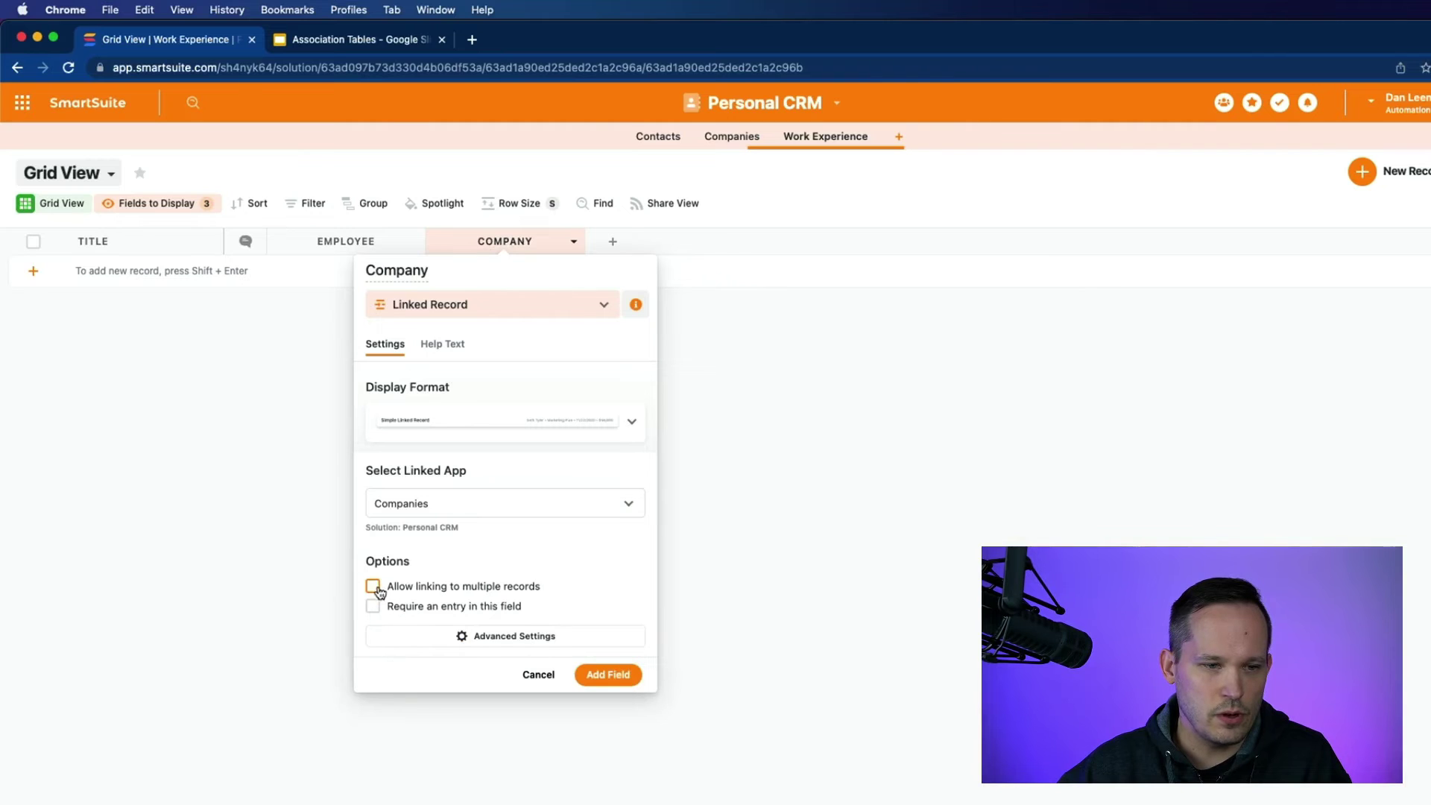
click(623, 675)
click(614, 242)
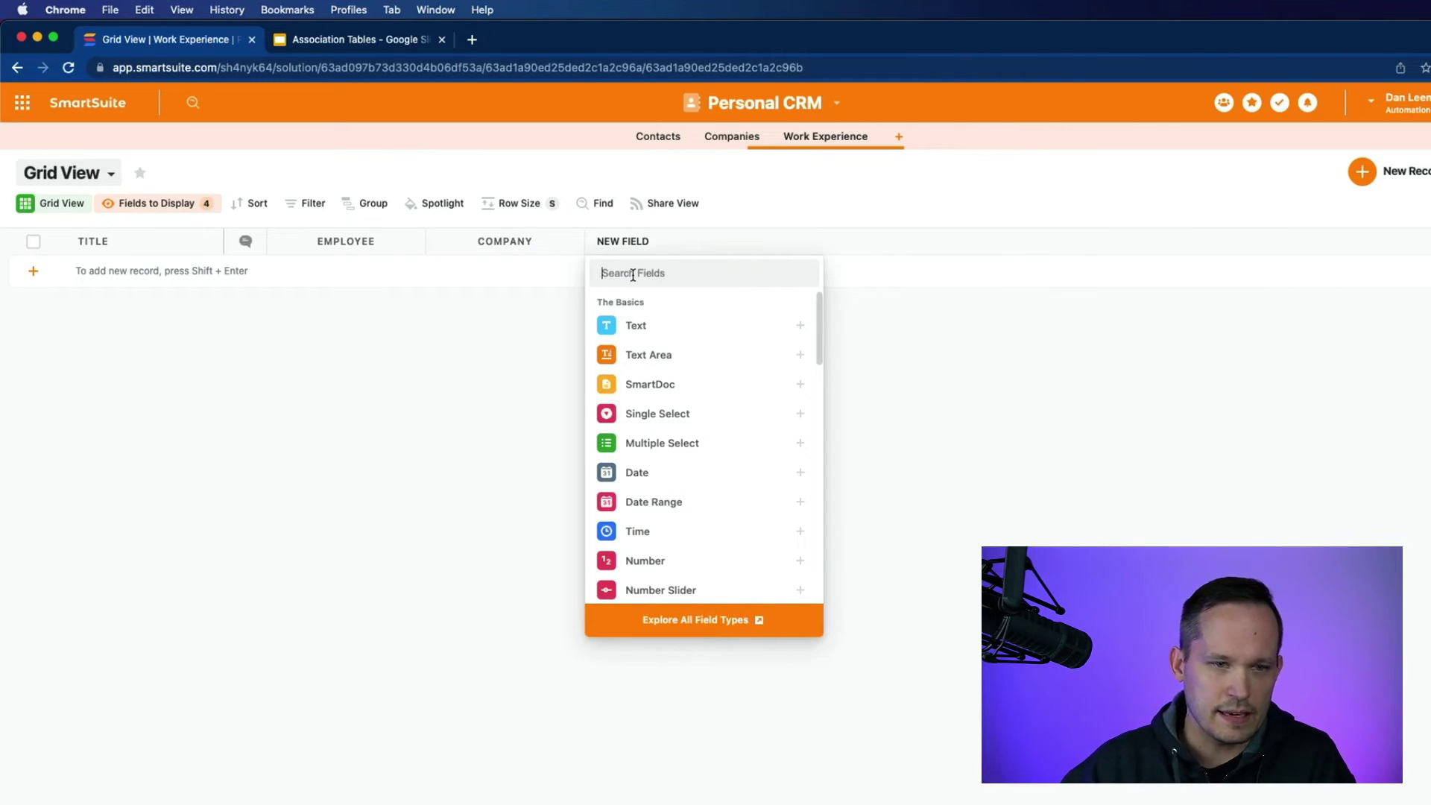
Add a Date Range field named Tenure.
scroll(651, 329, down, 1)
click(665, 486)
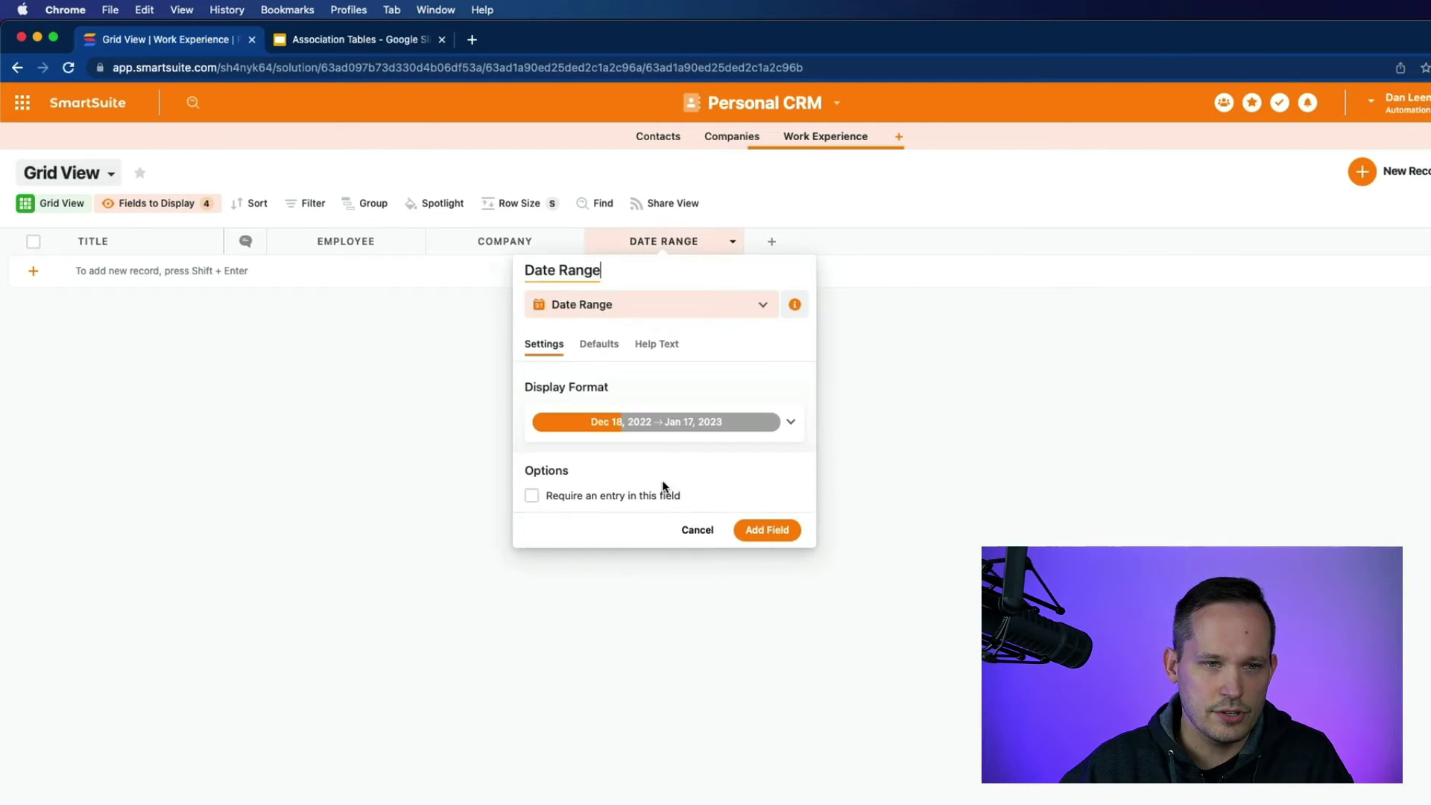
triple_click(619, 272)
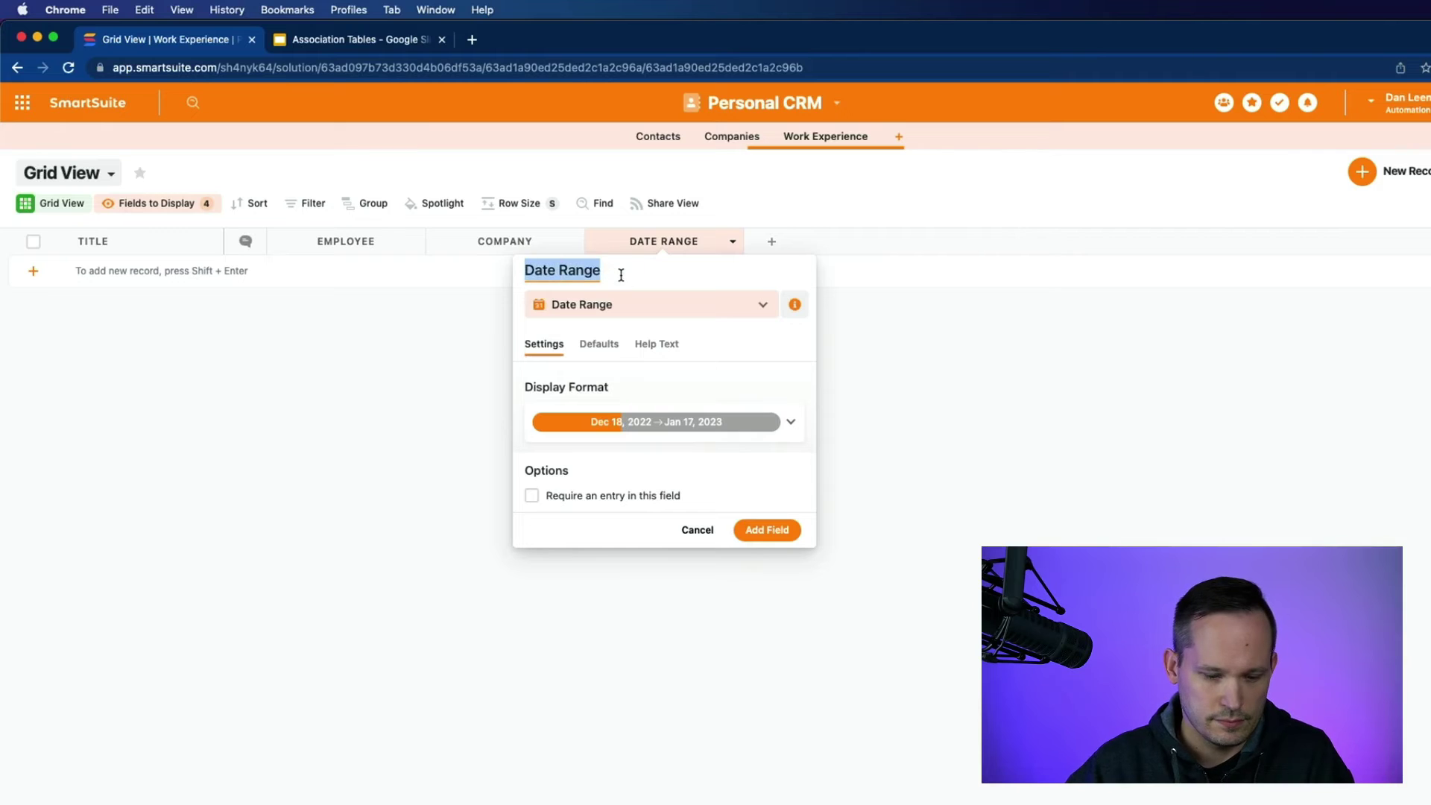
text(Tenure)
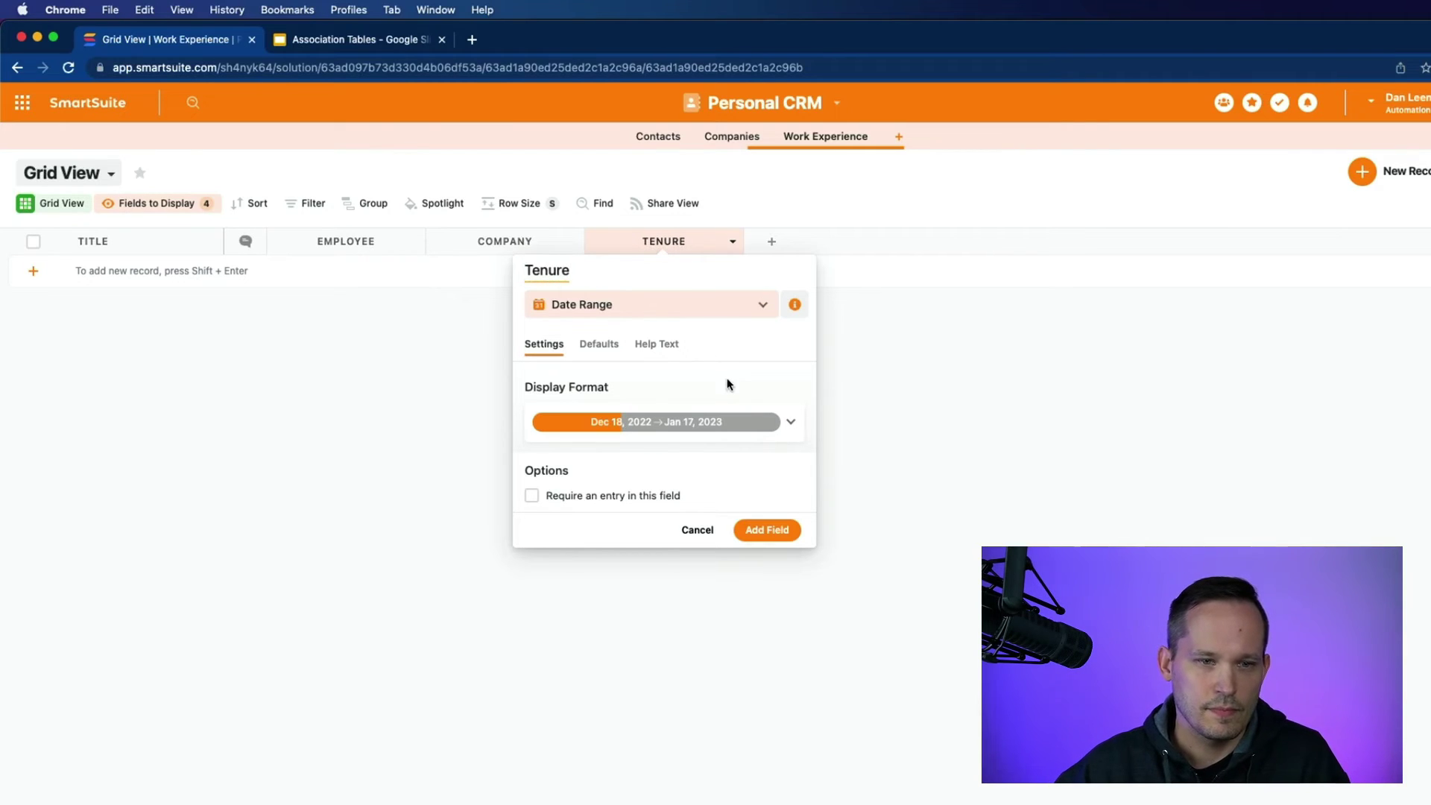
click(771, 530)
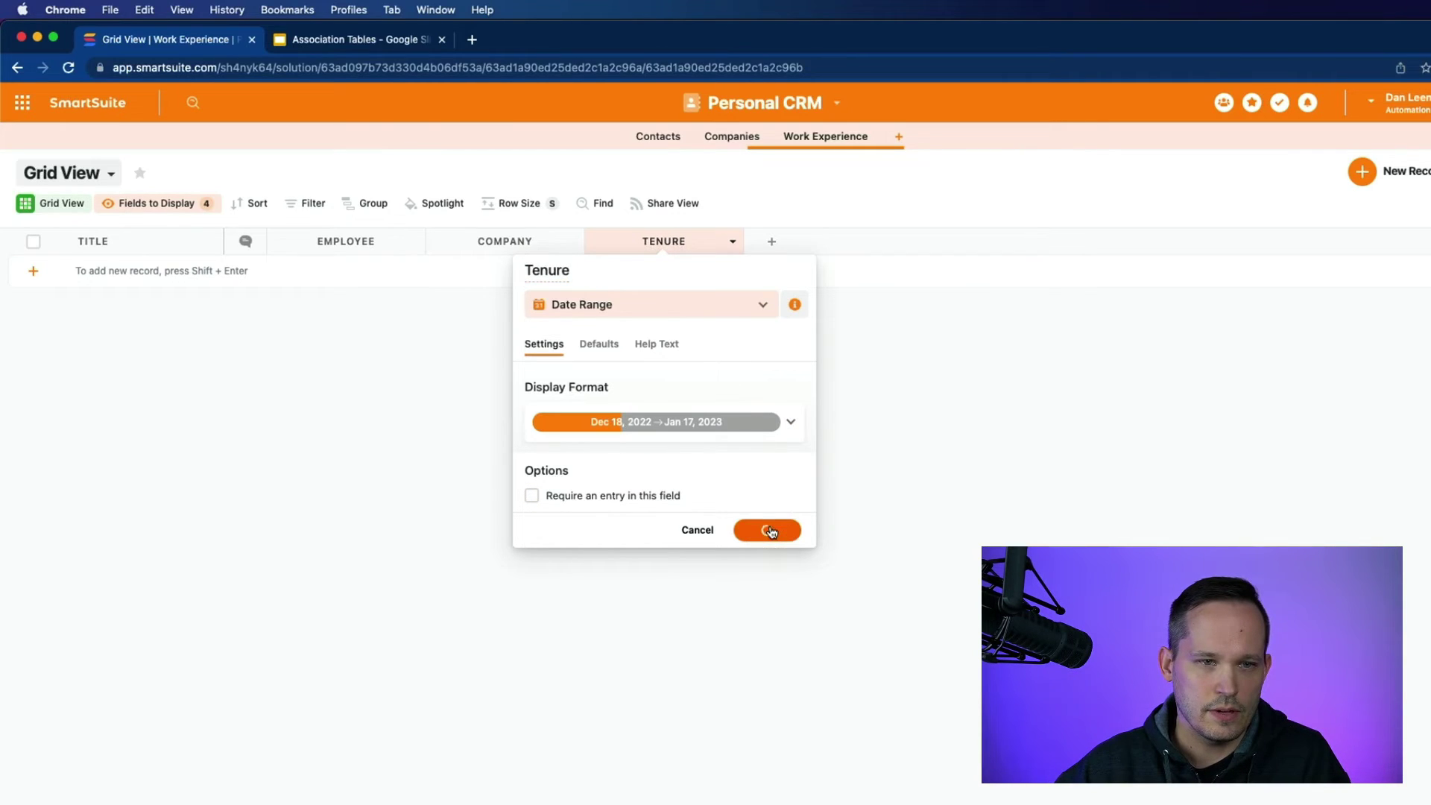
Add a Text field named Role.
click(768, 242)
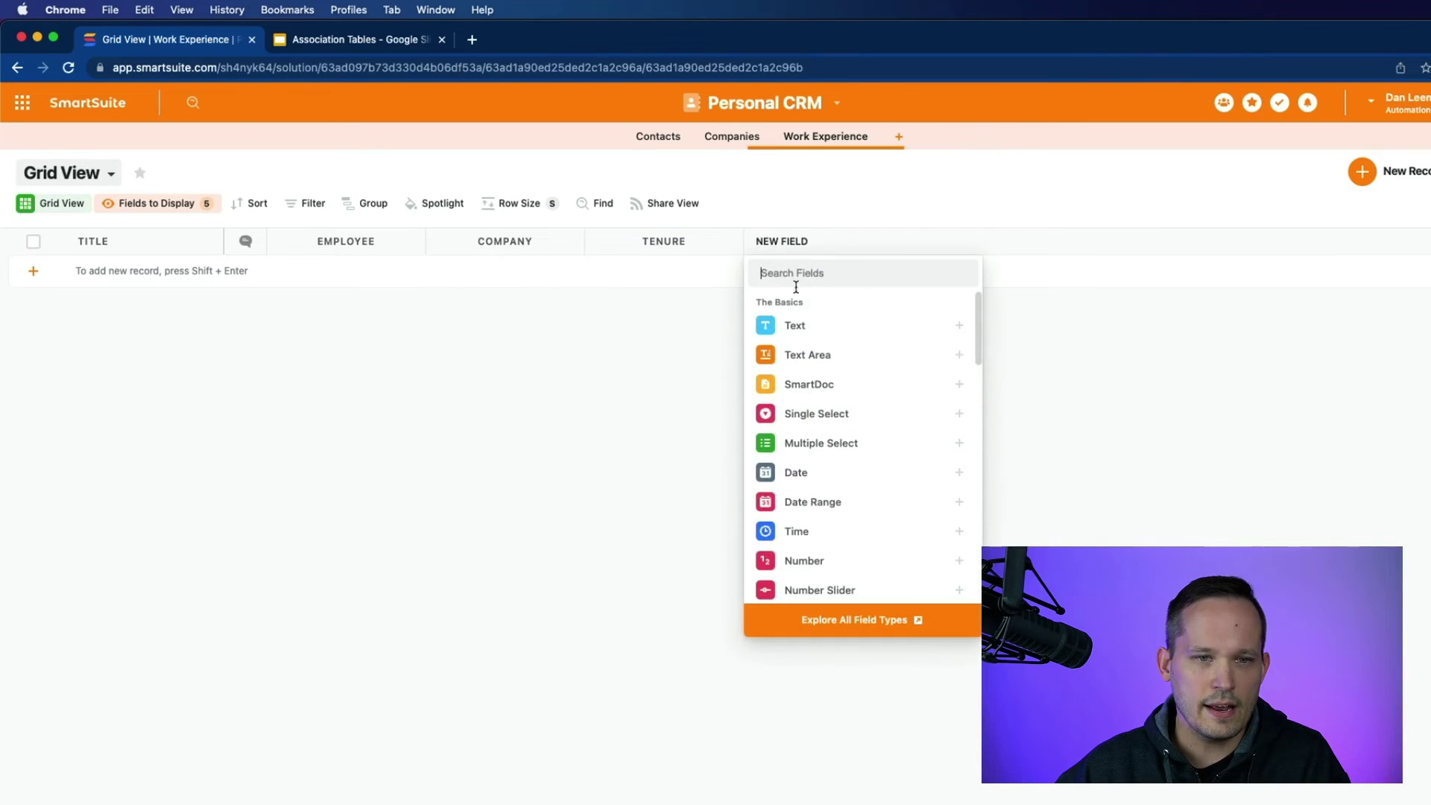
click(805, 326)
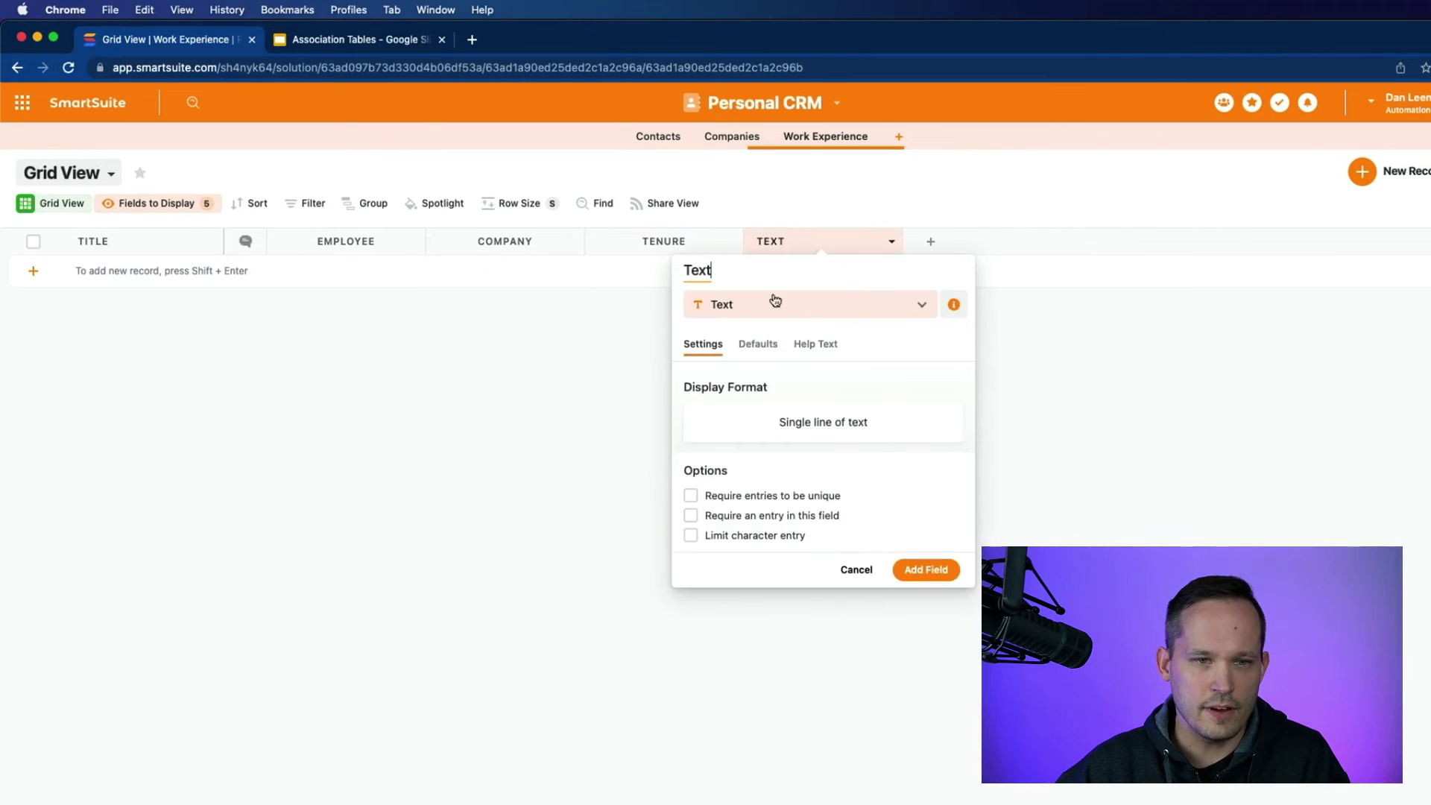
double_click(737, 272)
text(Role)
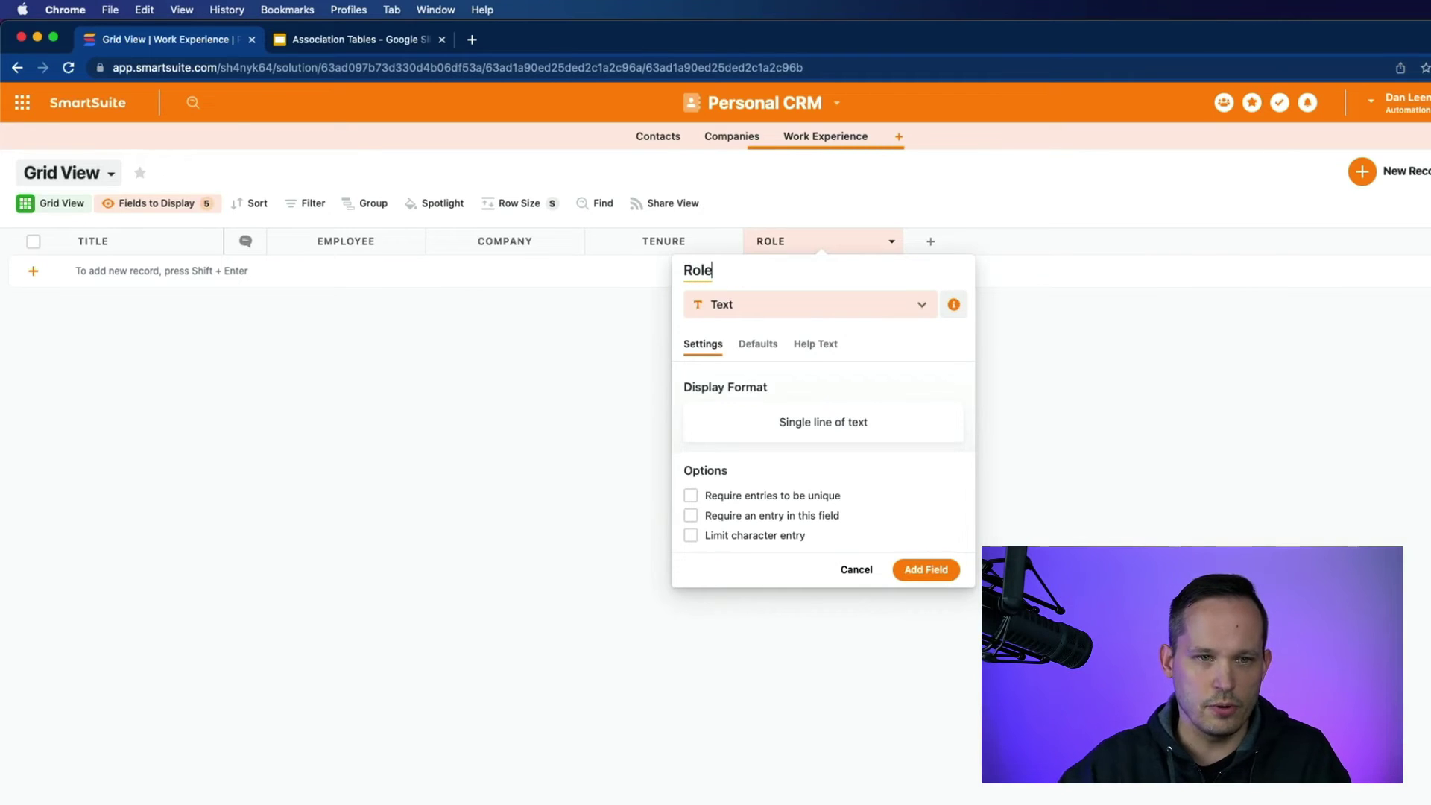
key(Return)
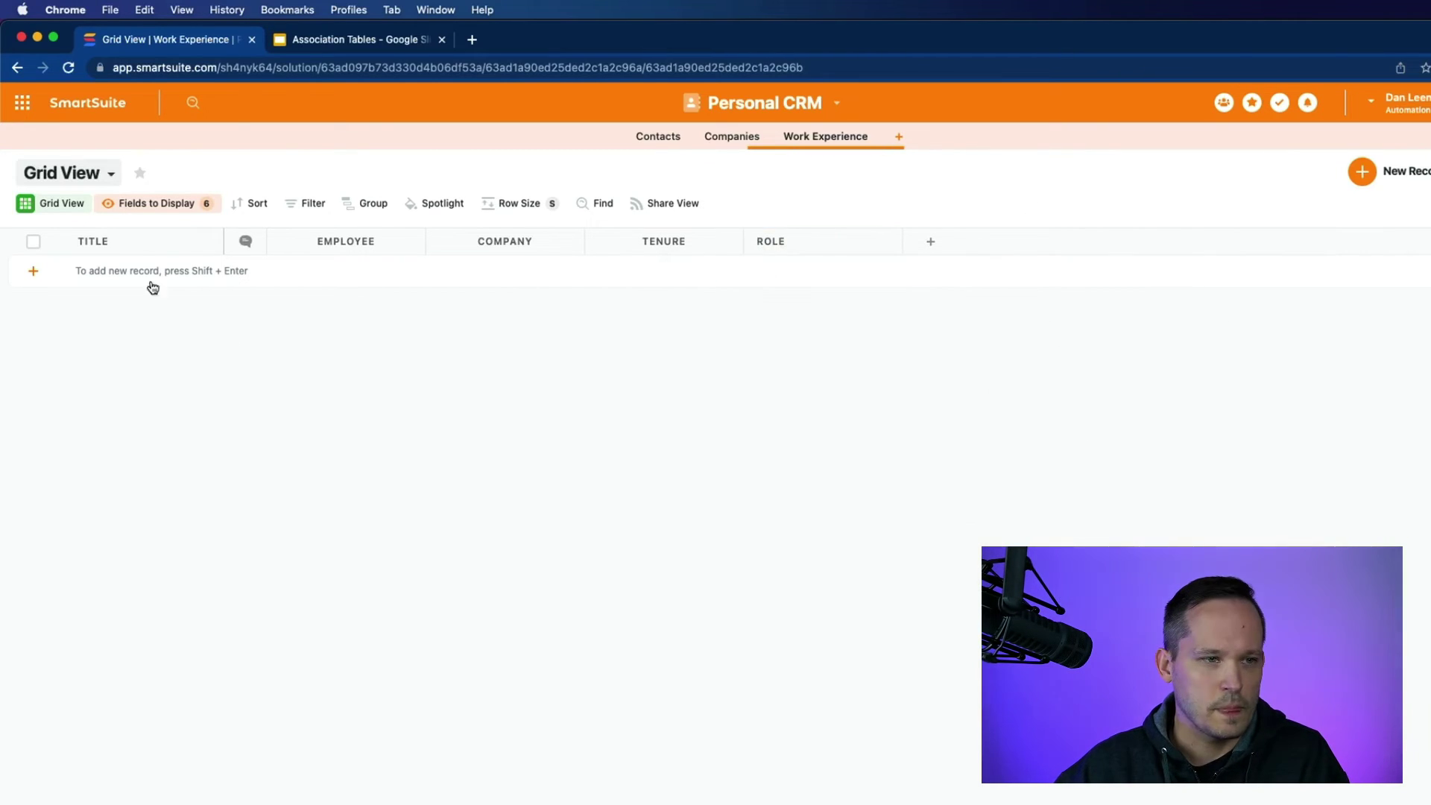
Add a blank Work Experience record and switch the Title field to Auto Generated.
click(141, 273)
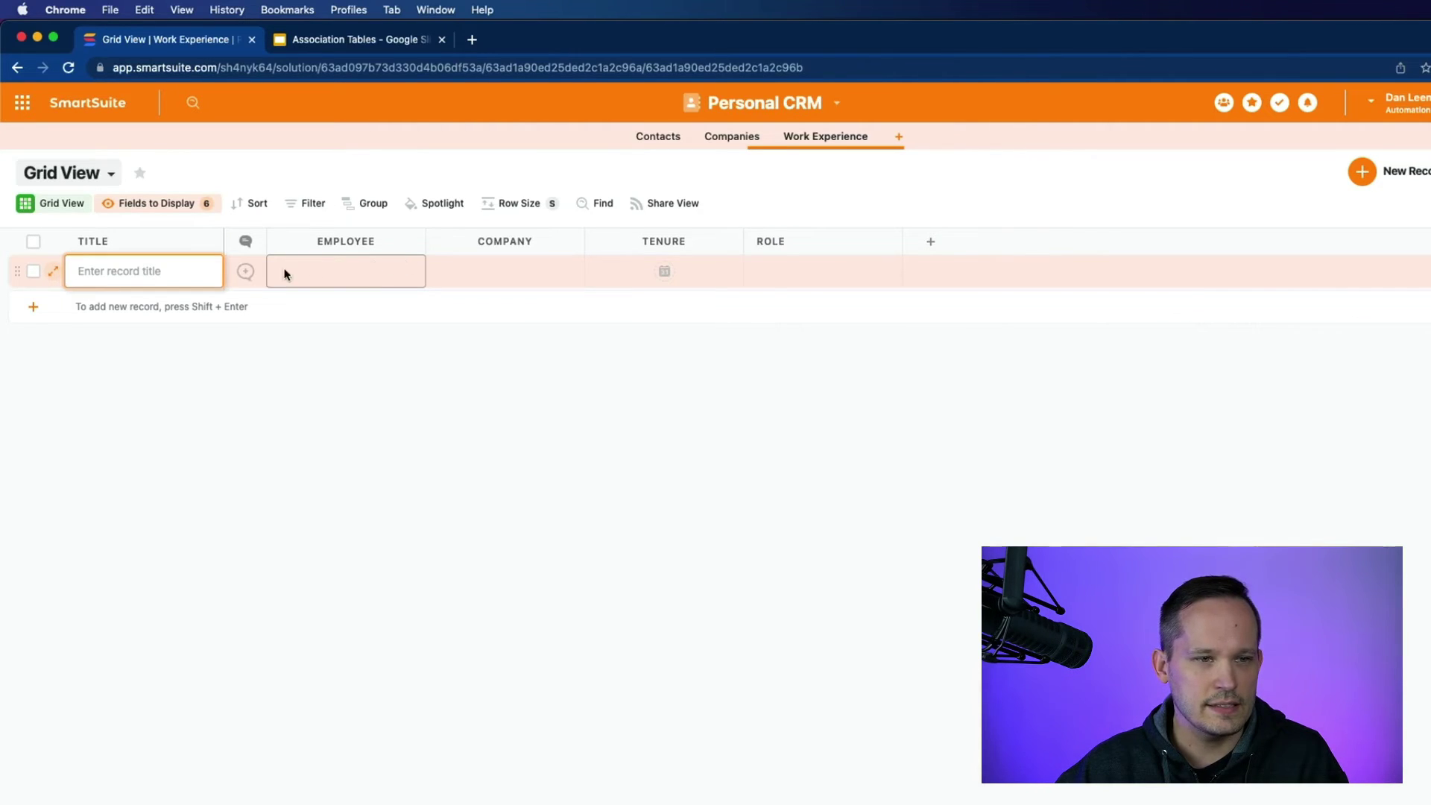
click(212, 241)
mouse_move(180, 495)
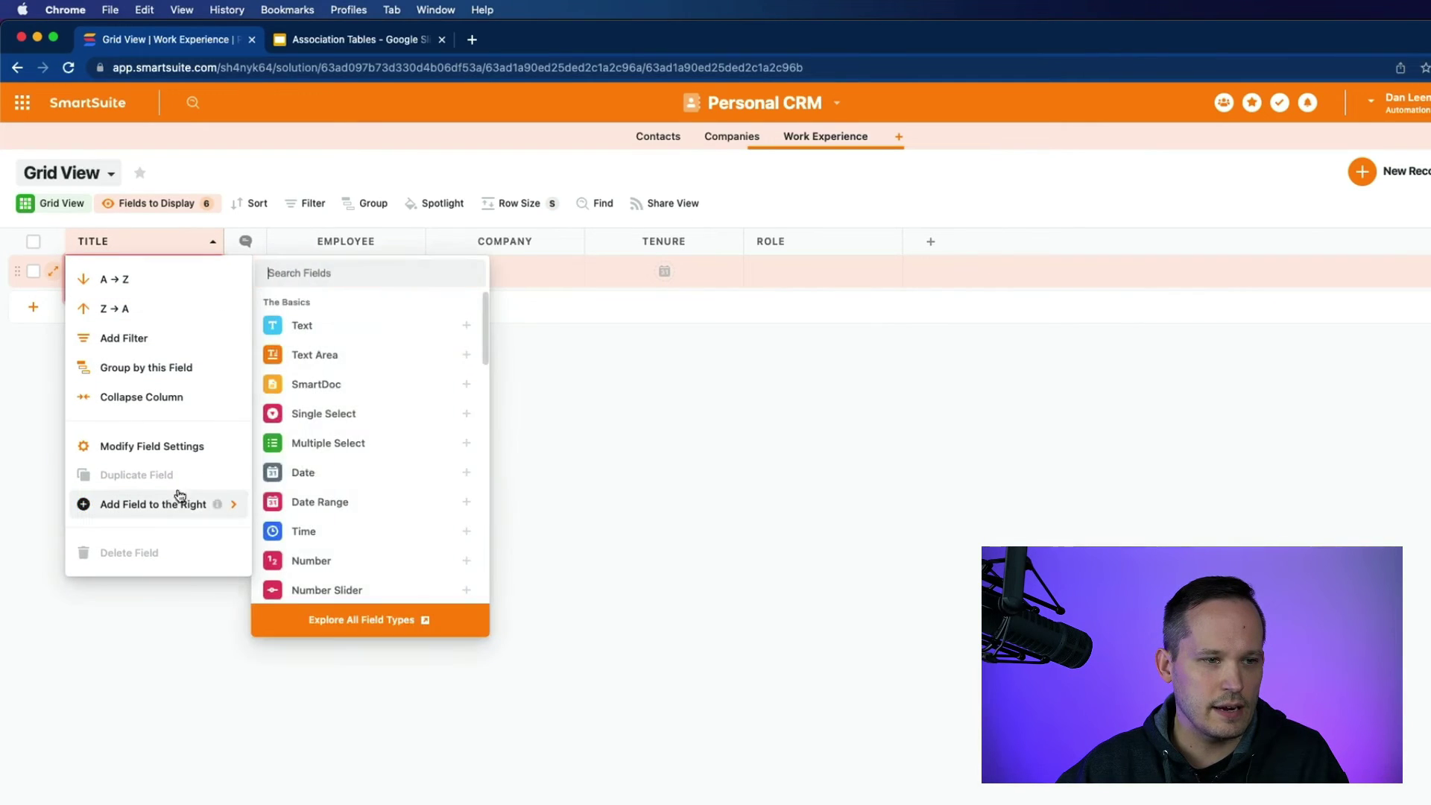
click(181, 447)
key(Return)
click(20, 505)
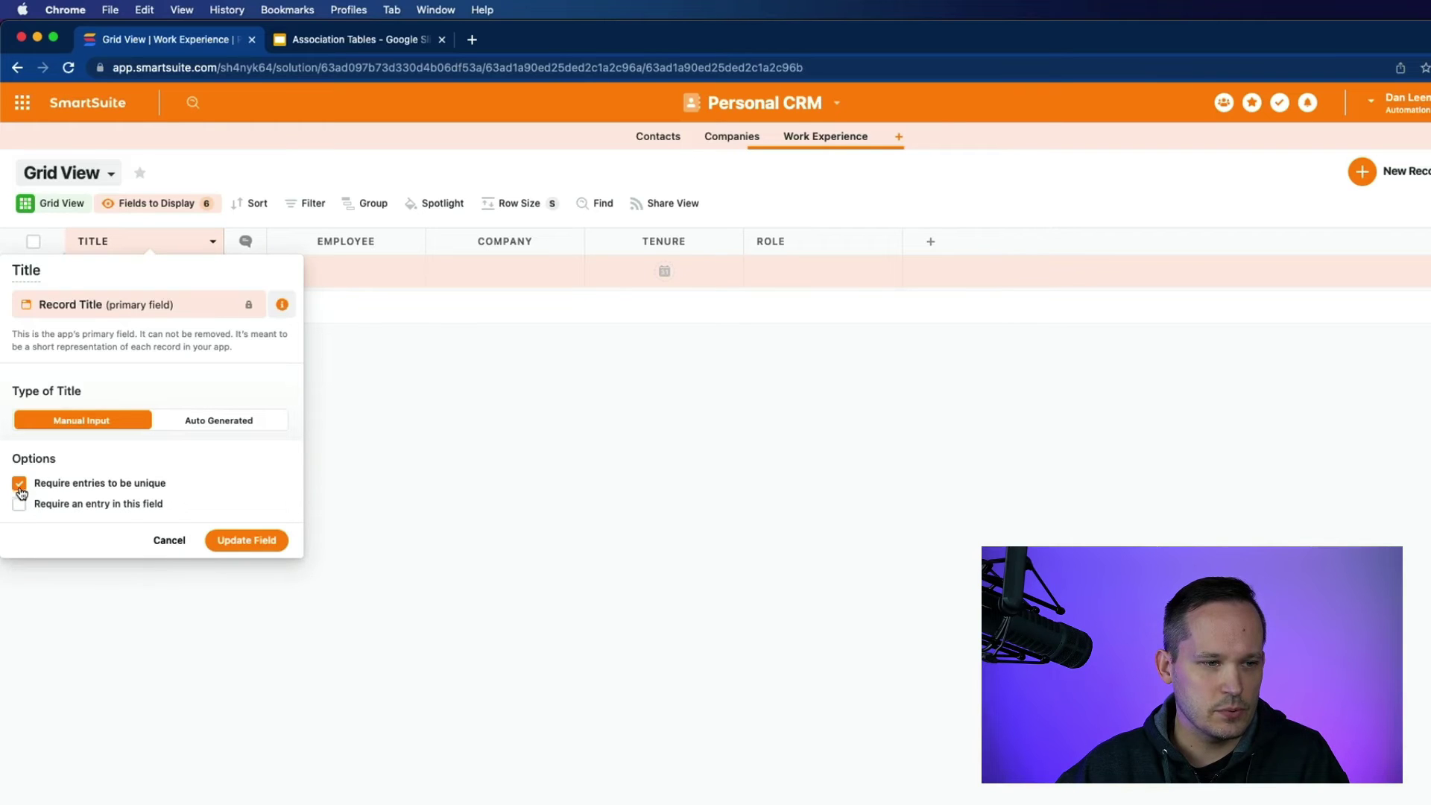
click(242, 425)
click(815, 531)
Start the title template with the Role field followed by a comma.
click(74, 504)
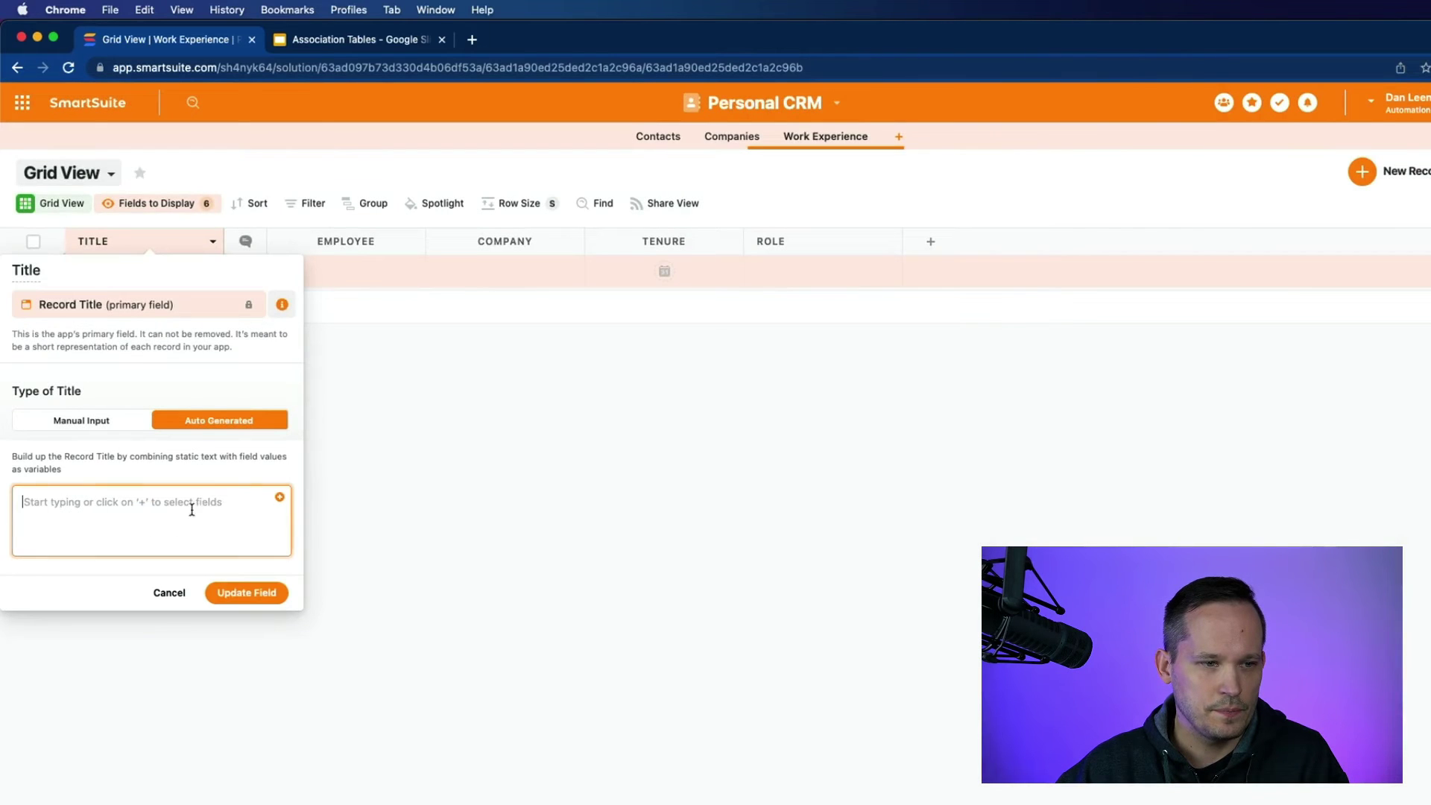
click(280, 500)
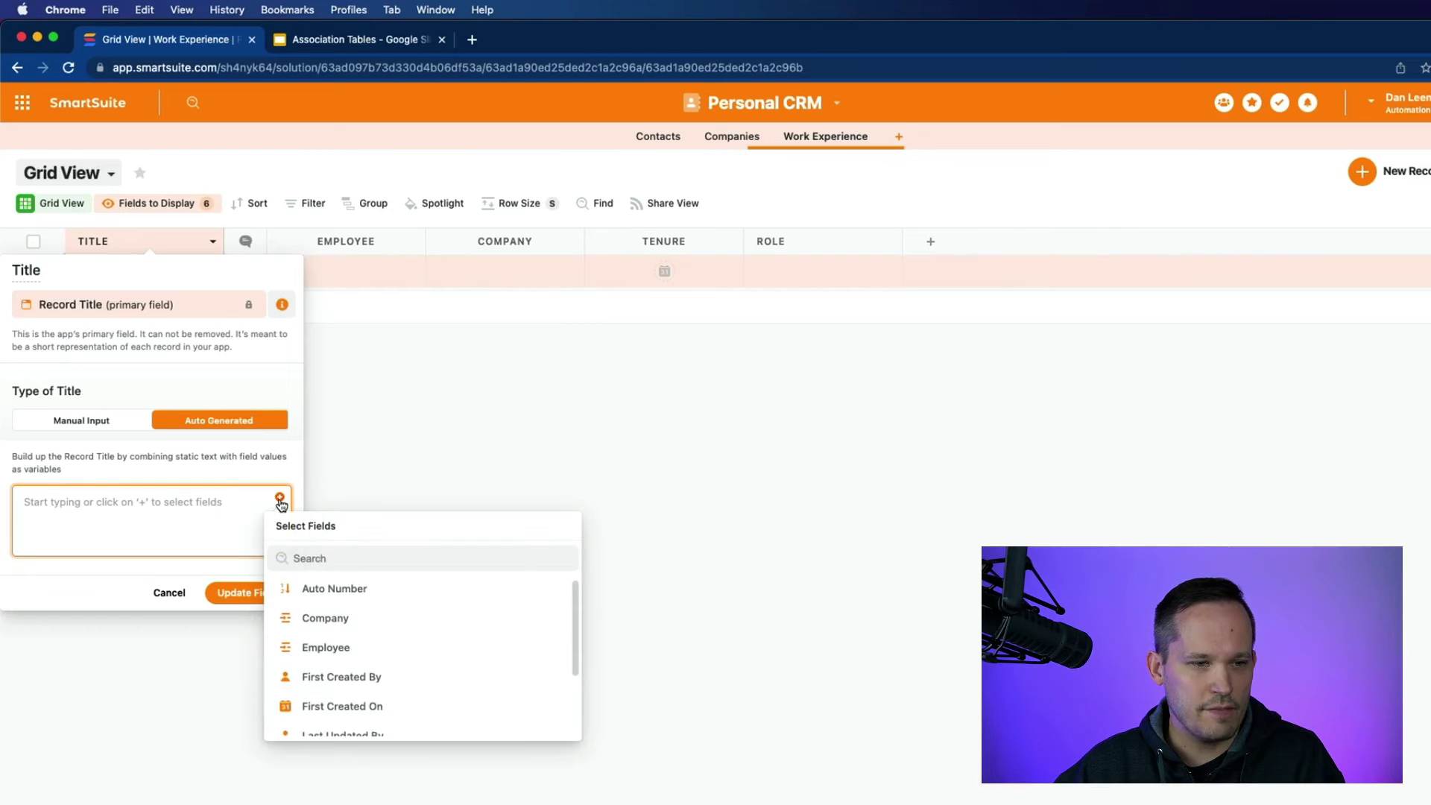
text(Role)
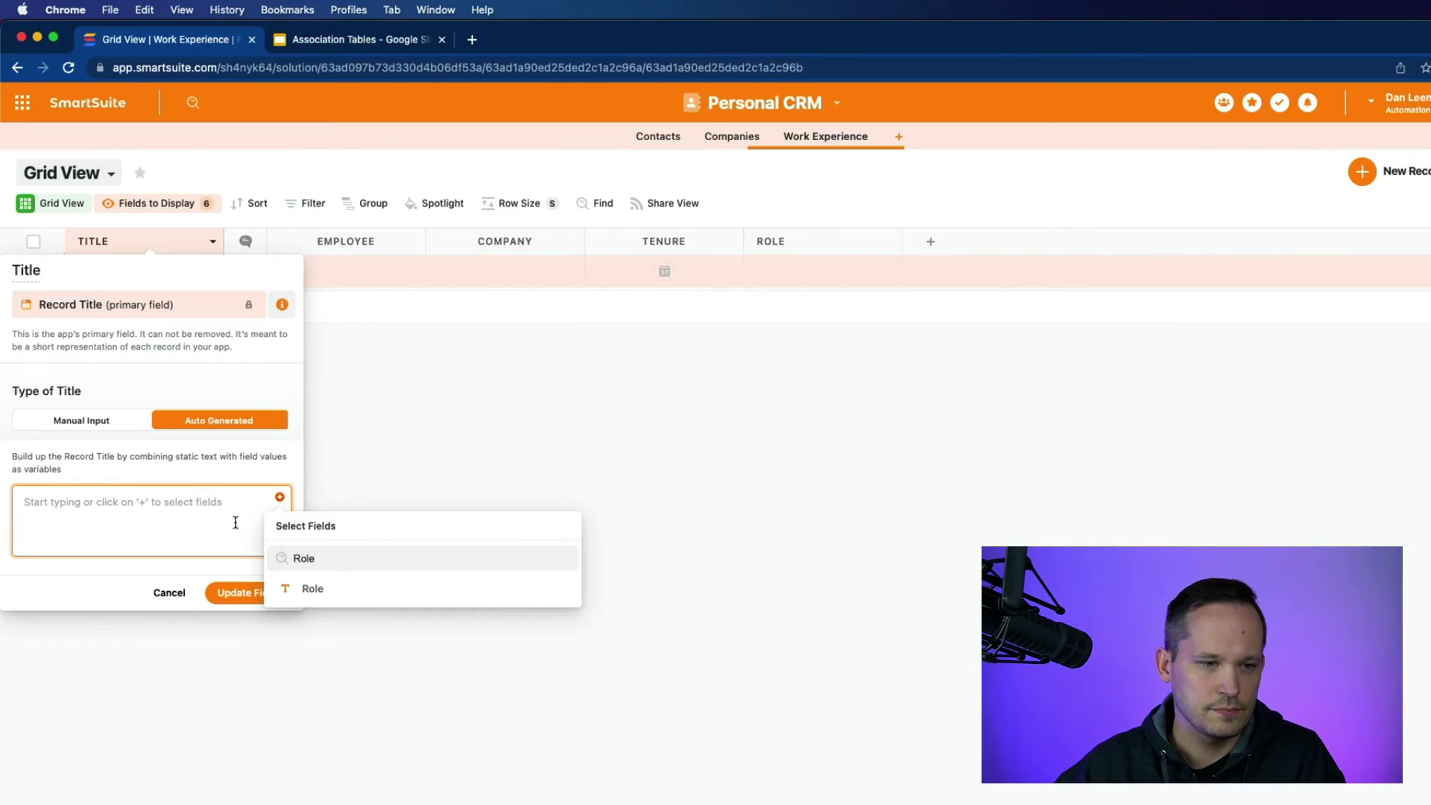
click(329, 587)
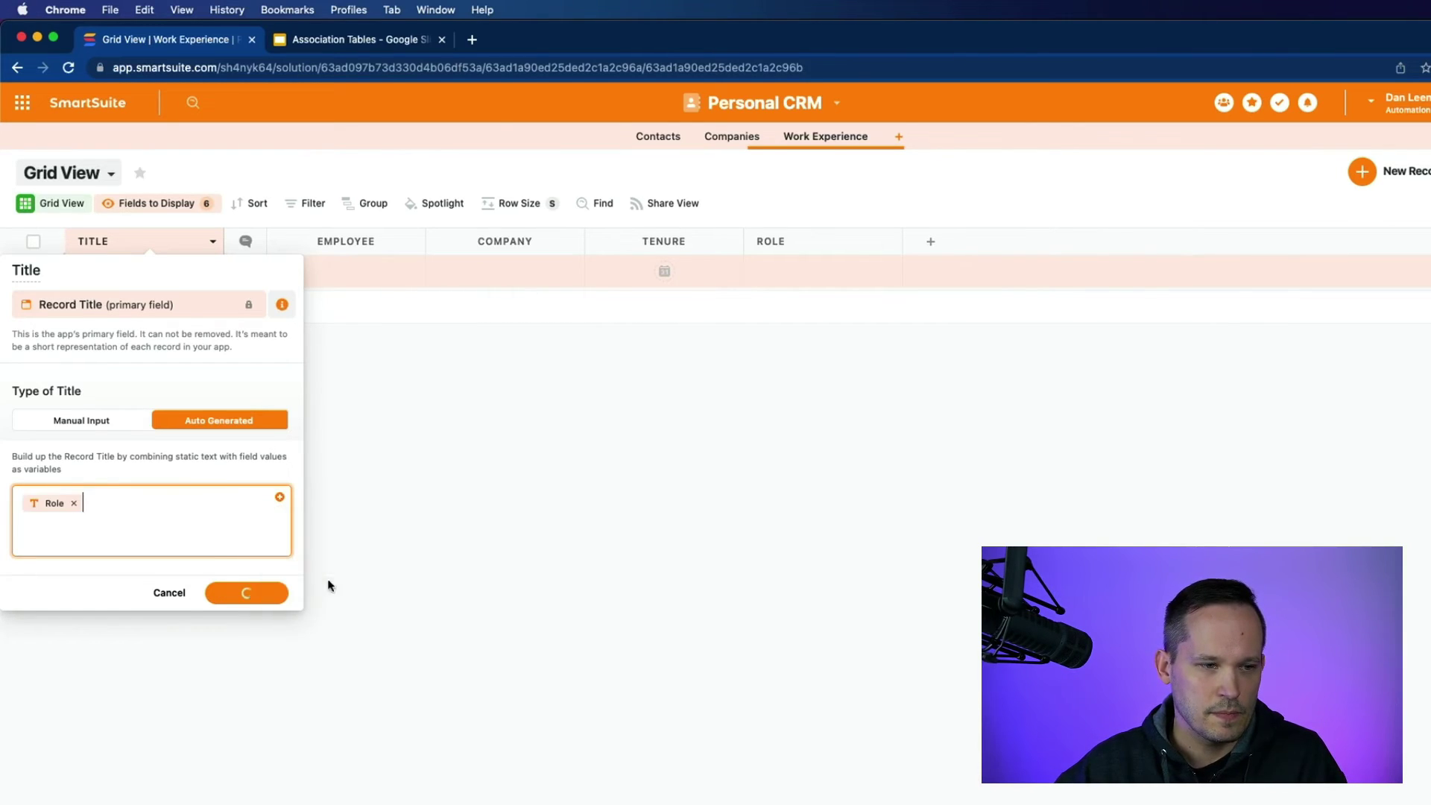
click(178, 540)
text(,)
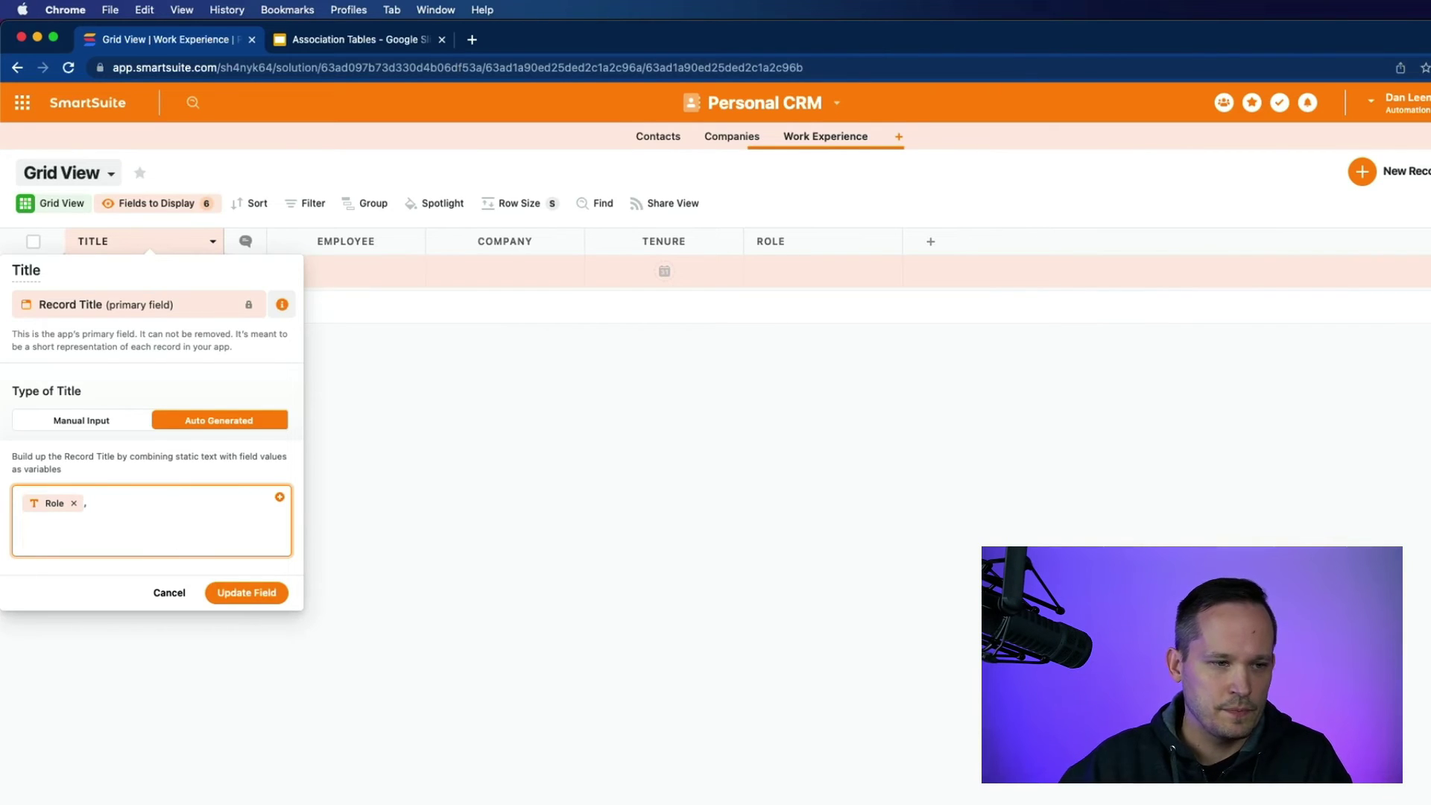
Append Company and Tenure to the title template and update the field.
click(281, 498)
click(323, 617)
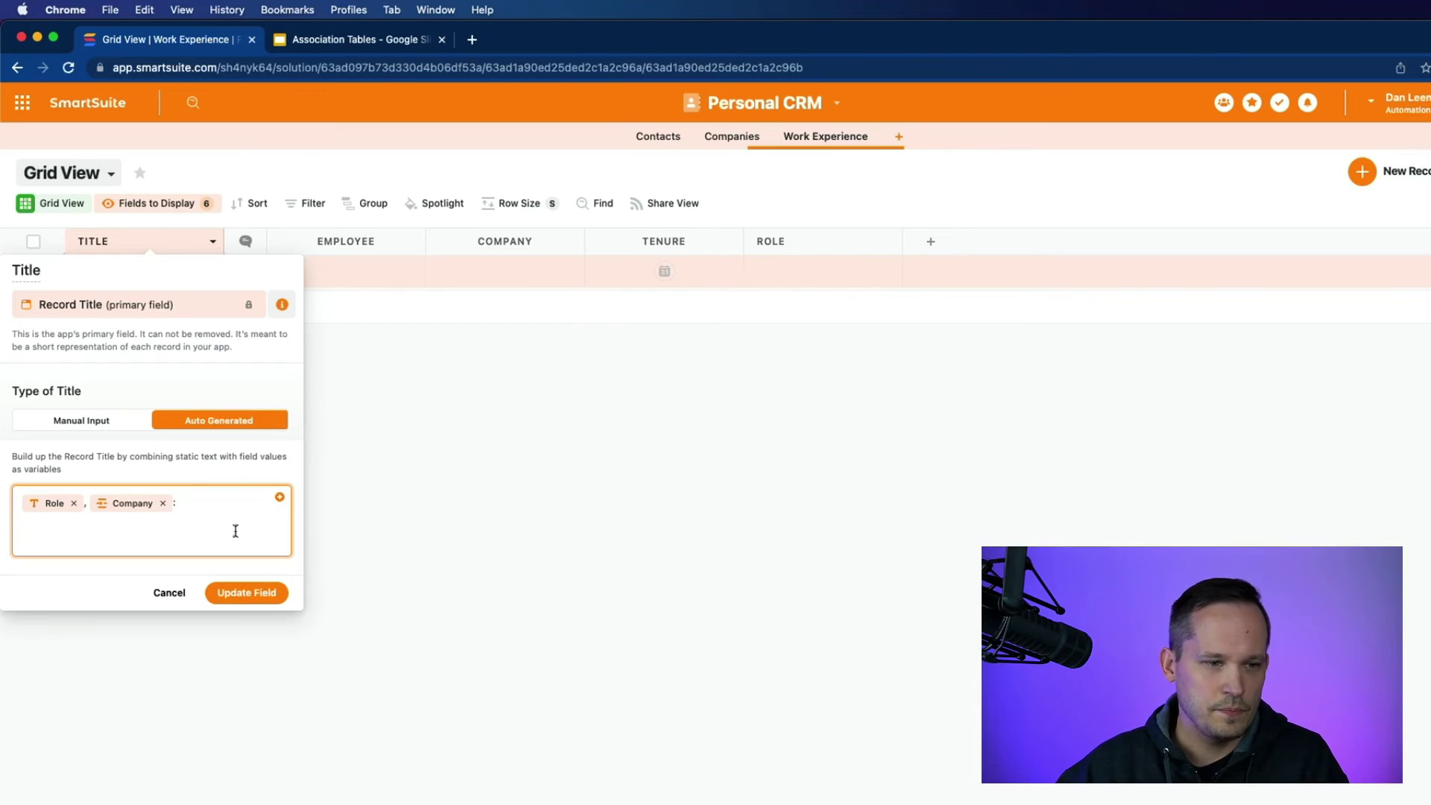
click(280, 497)
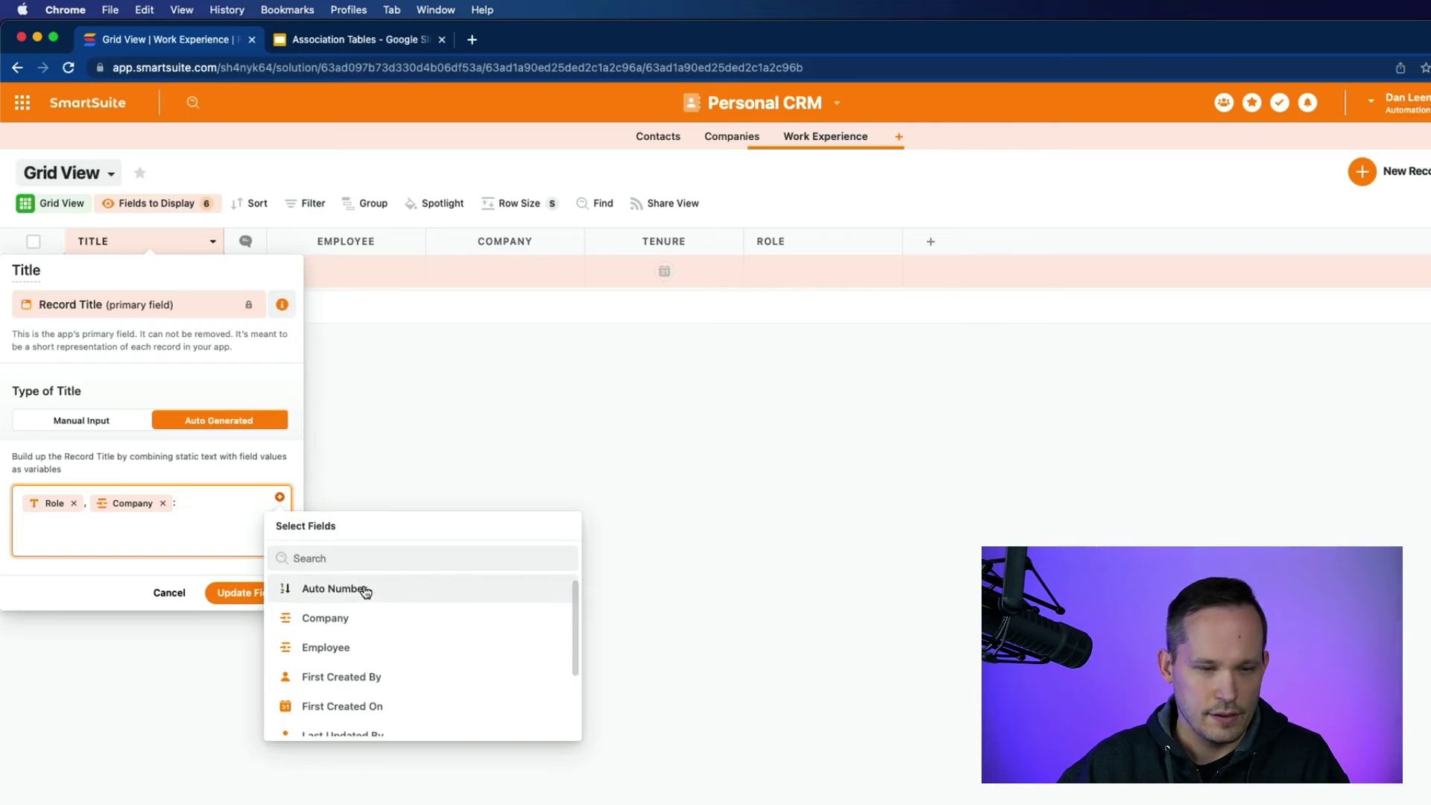
text(tenur)
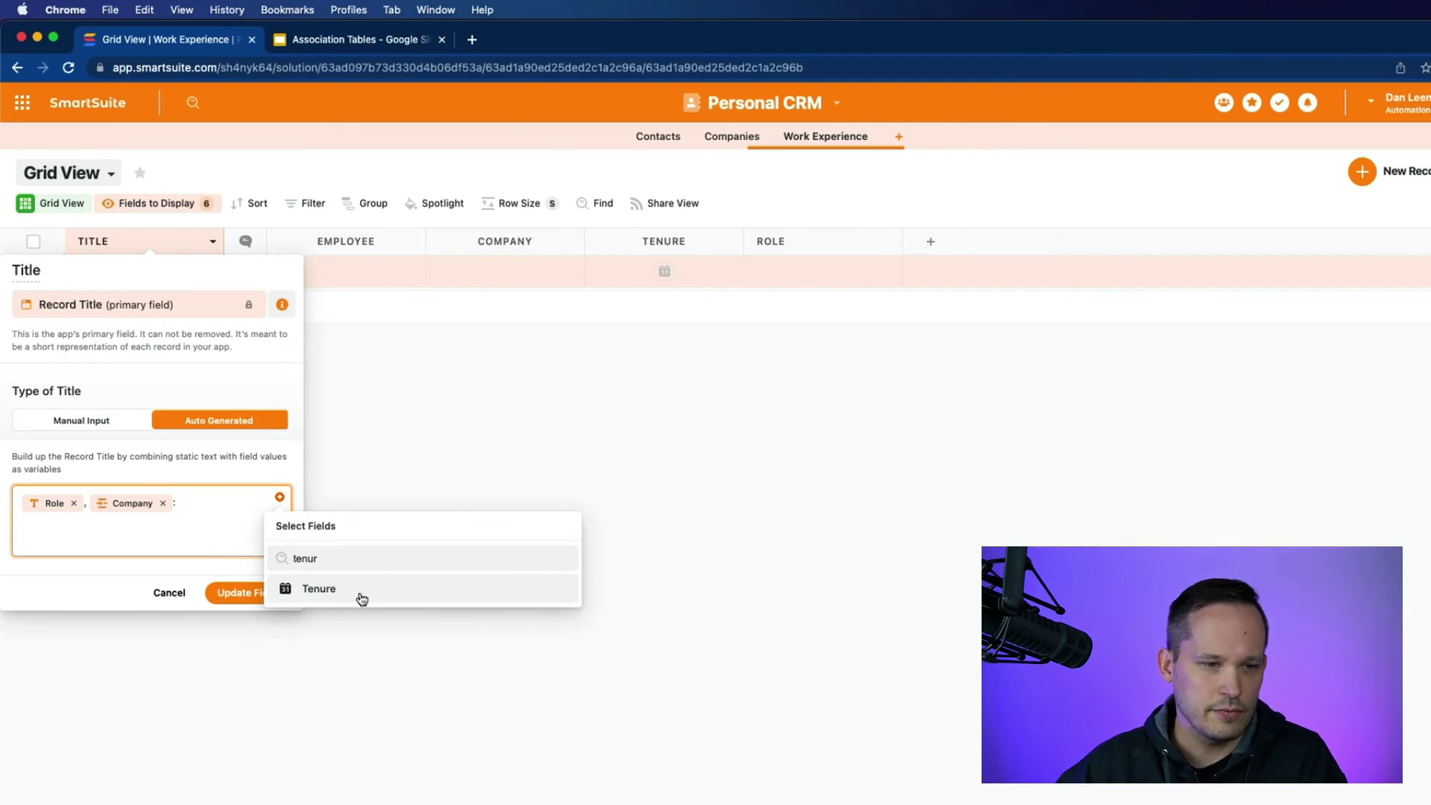
click(362, 597)
click(236, 599)
Link the first contact as Employee and Bloomjoy as Company on the new record.
click(350, 270)
click(347, 263)
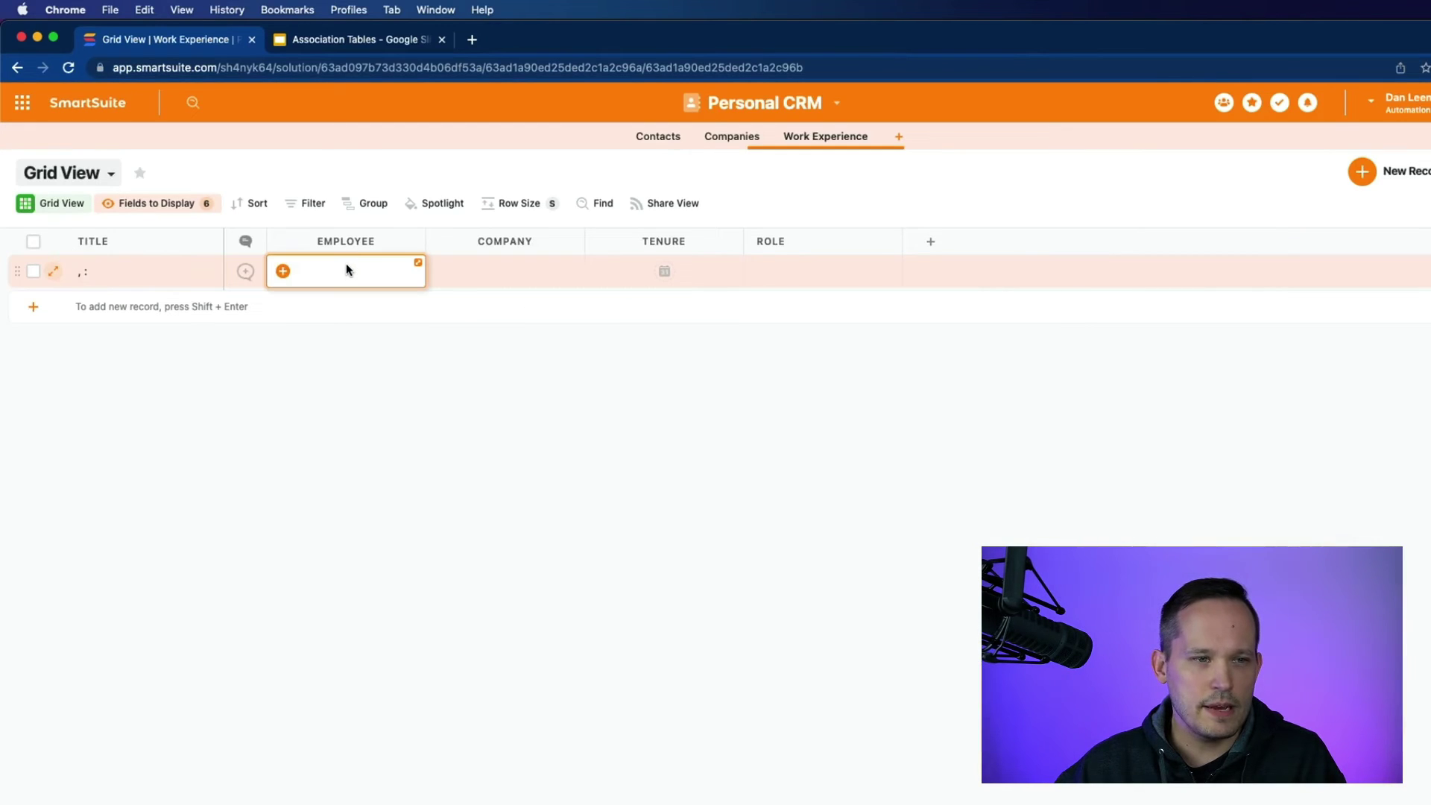
click(282, 270)
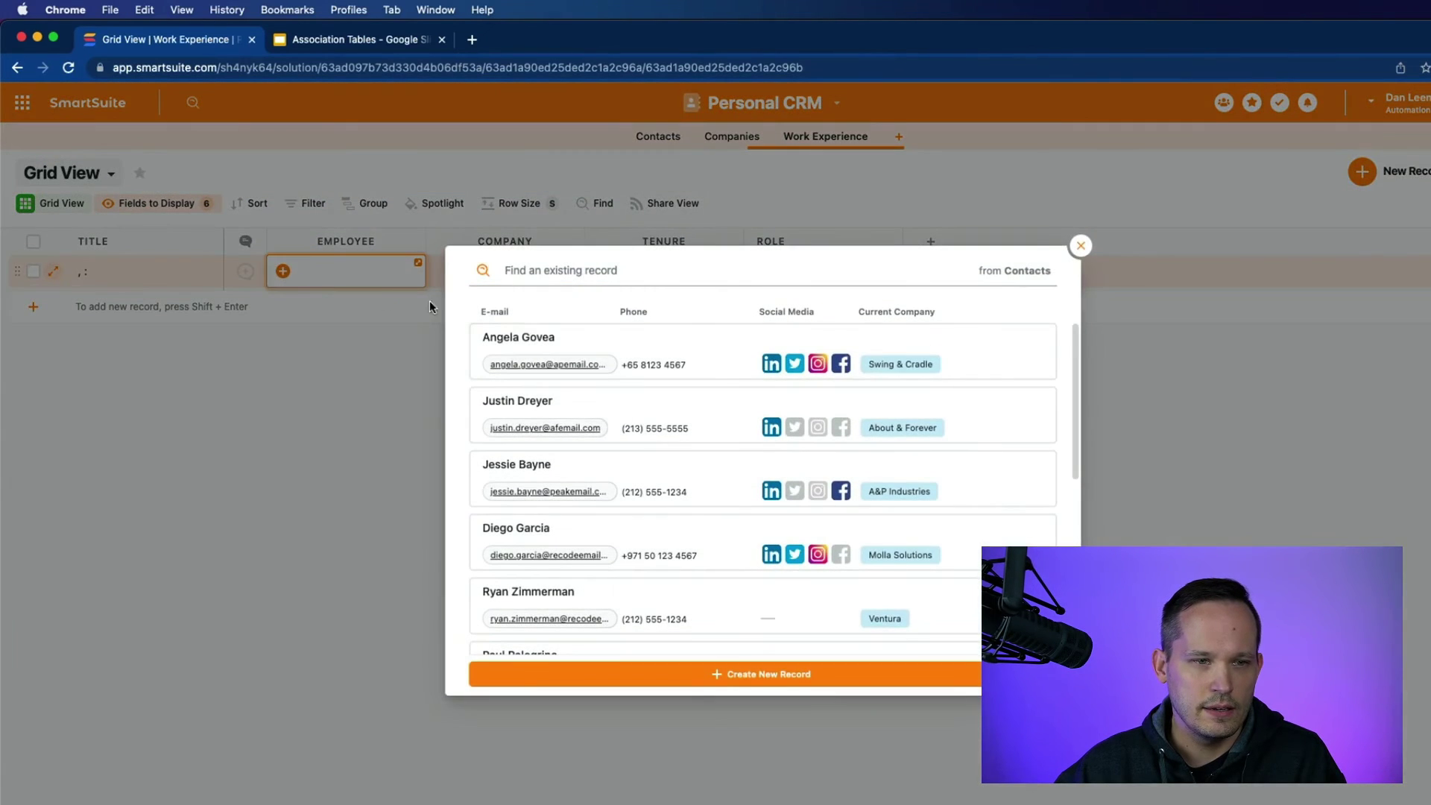
click(530, 342)
click(526, 284)
click(524, 276)
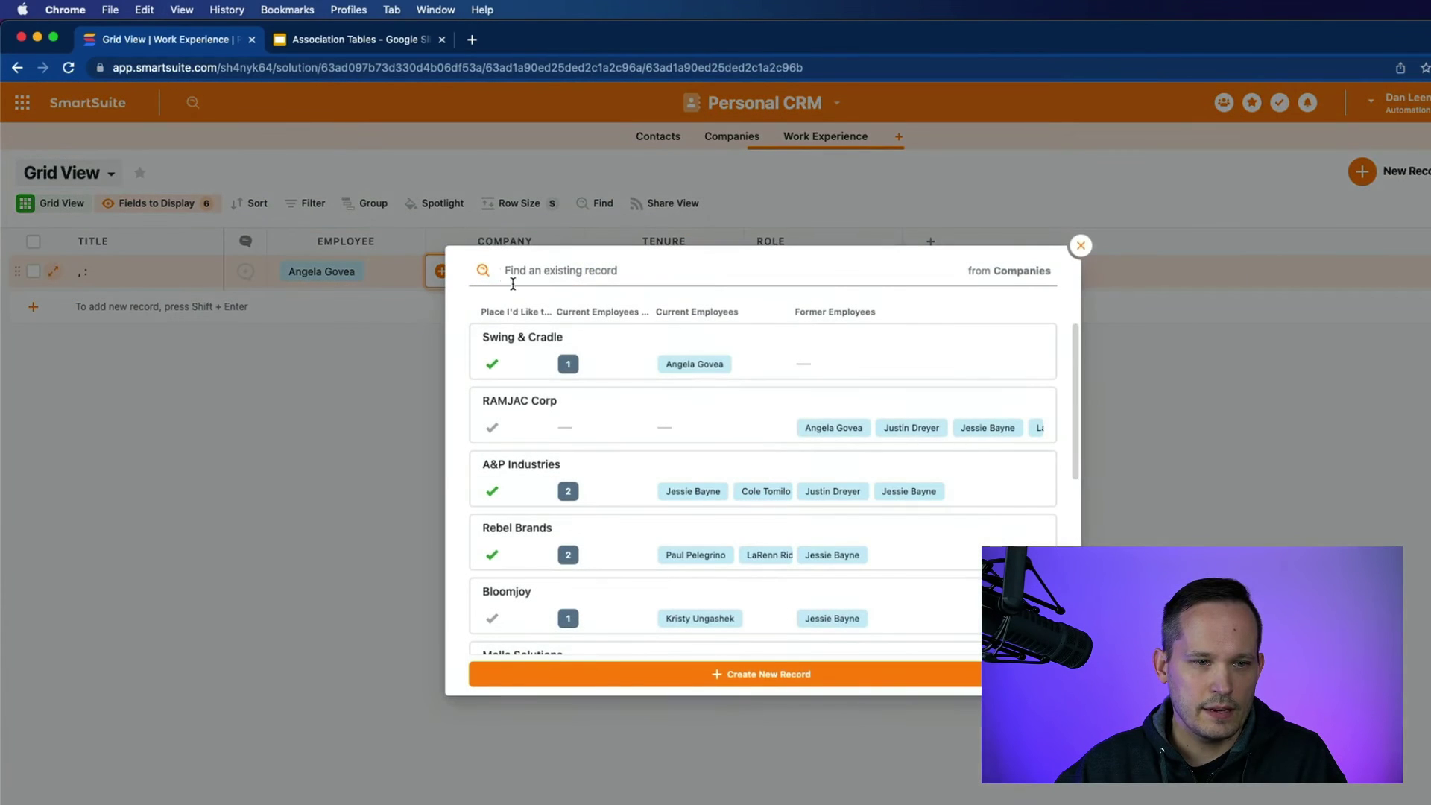
scroll(633, 512, down, 1)
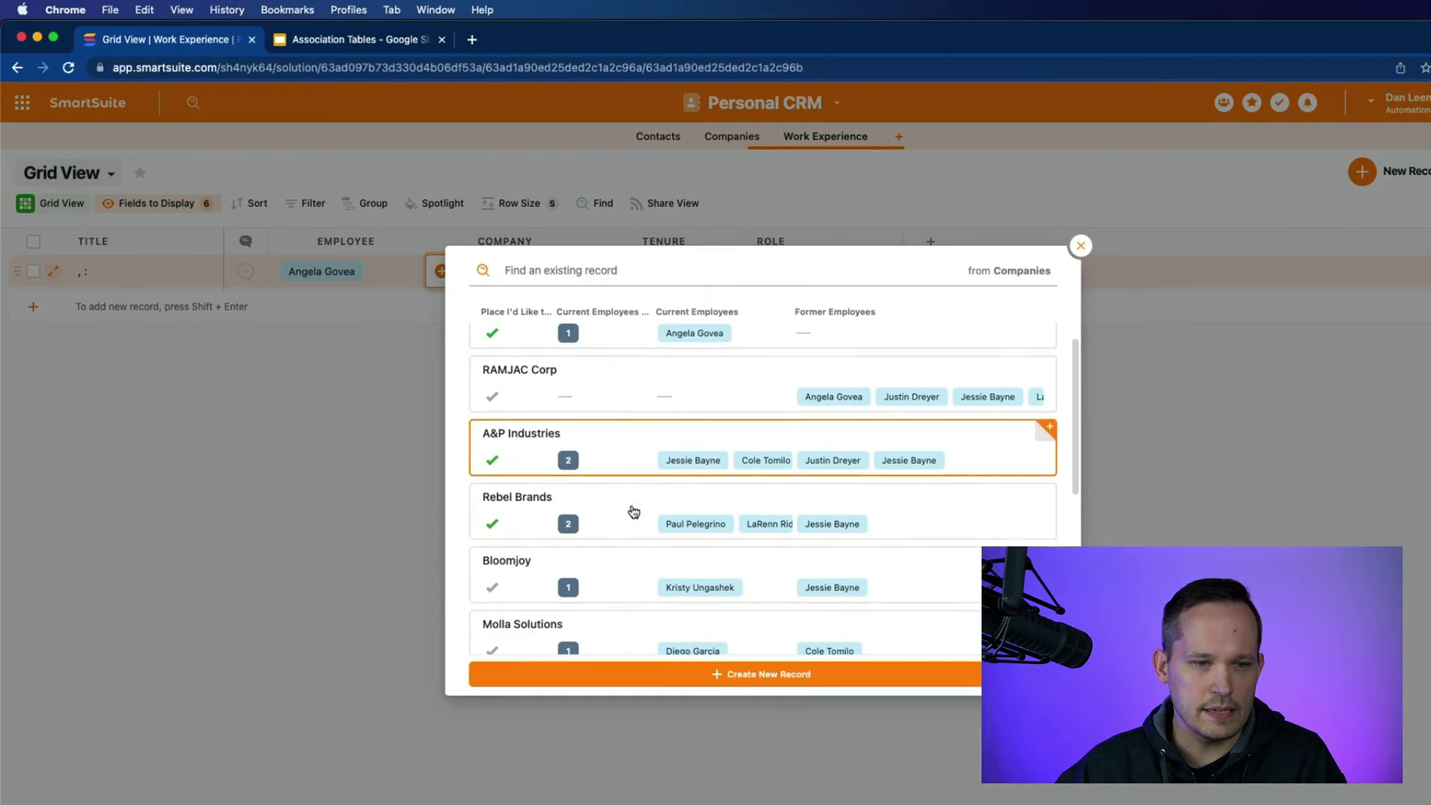
click(599, 575)
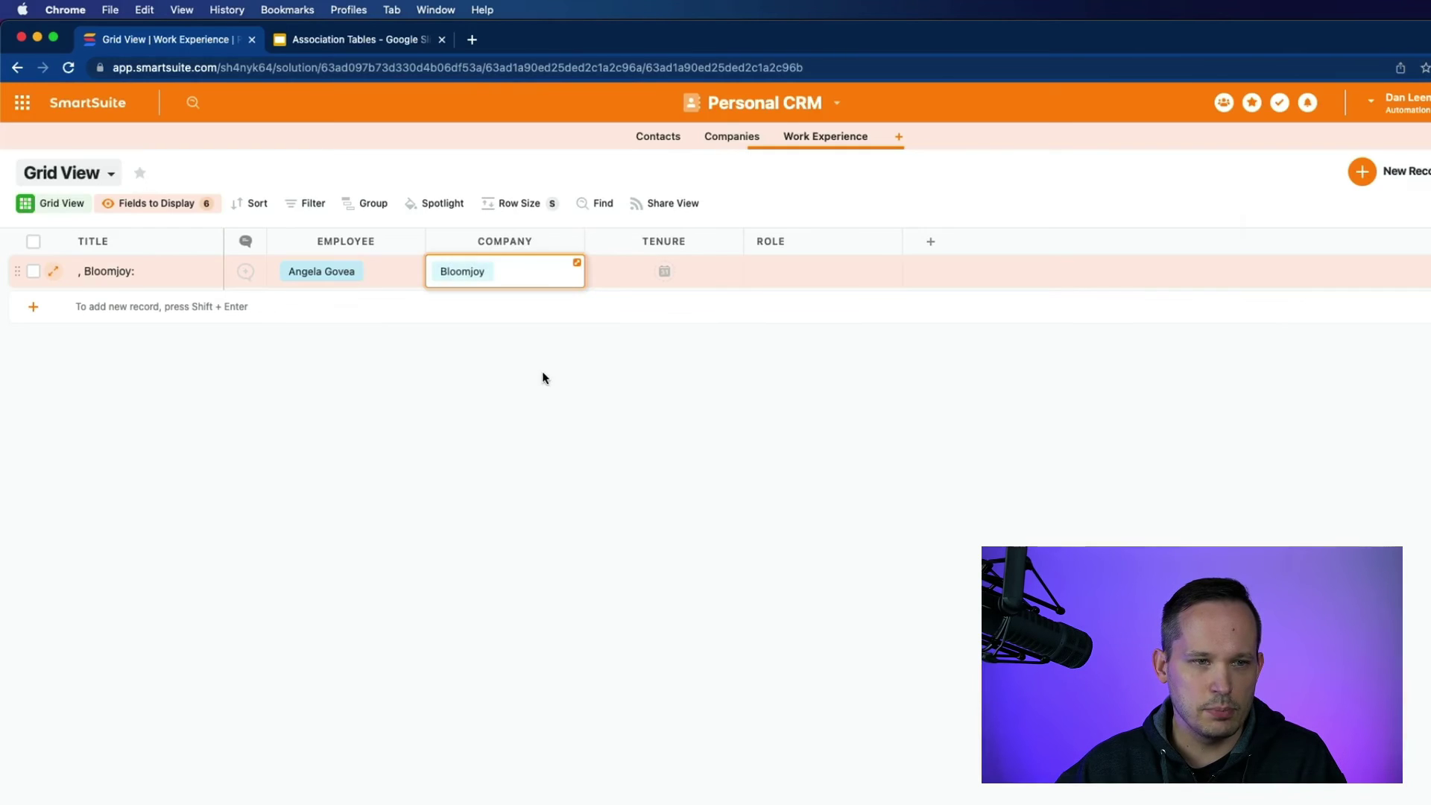
Set the record's Tenure from 01/01/2016 to 06/15/2018.
click(673, 266)
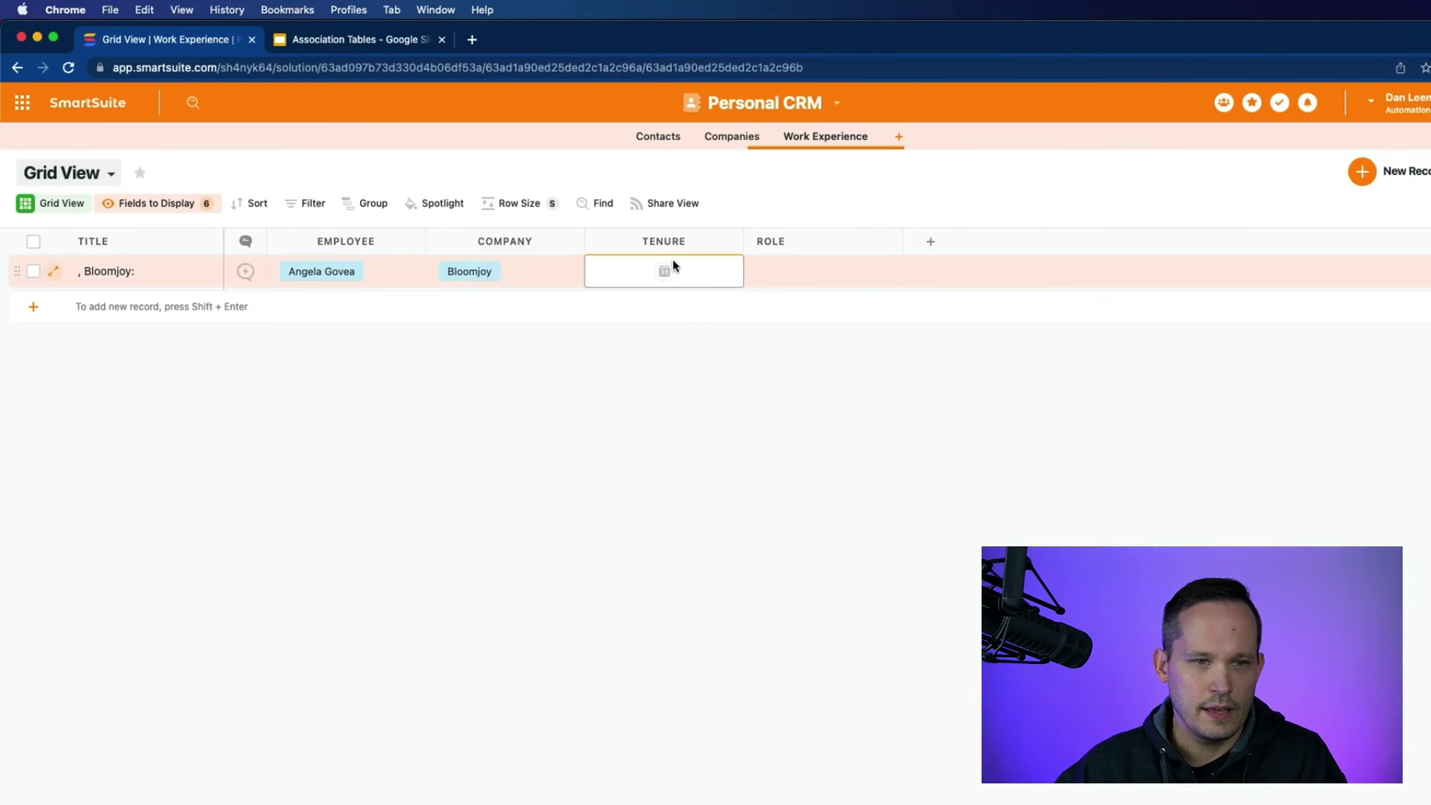
click(673, 265)
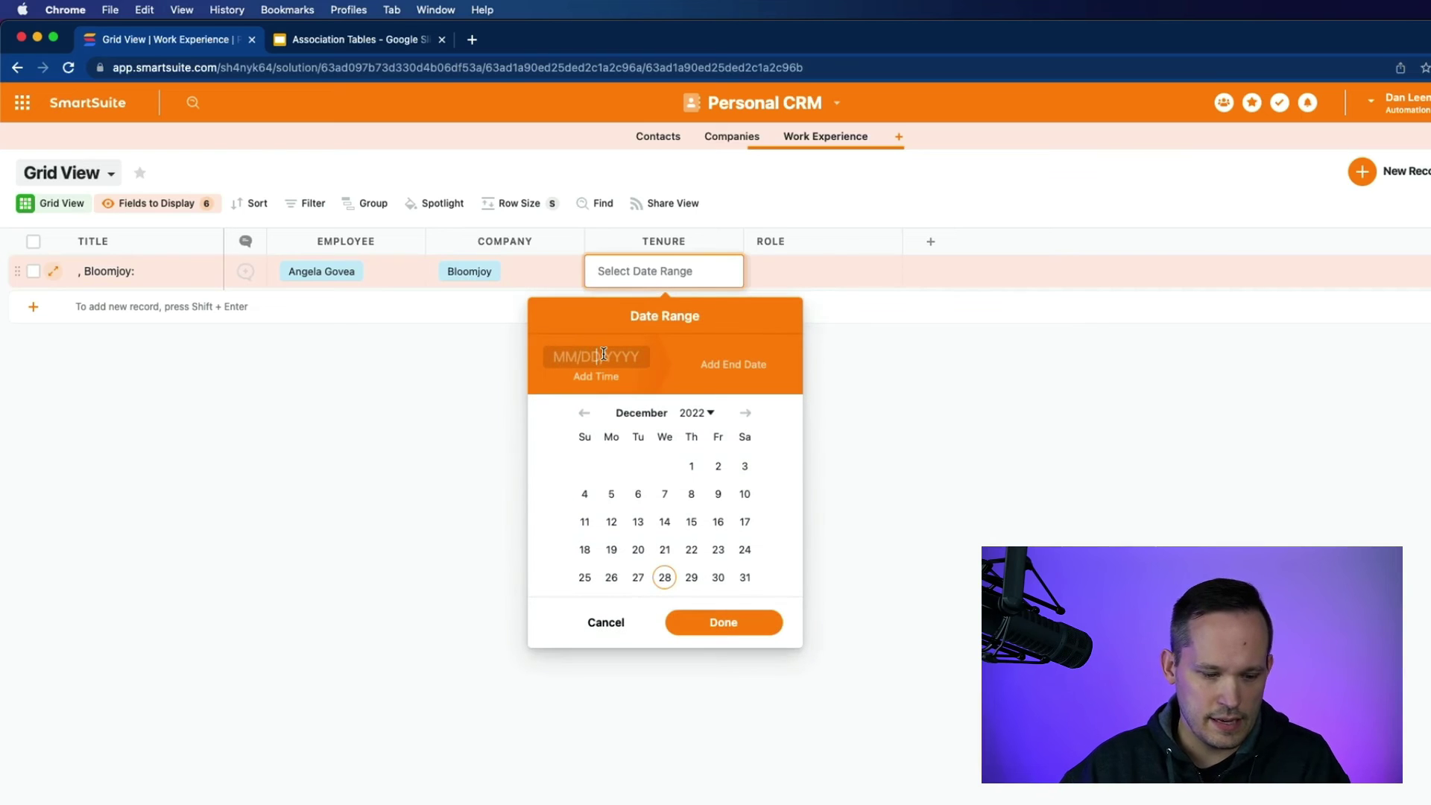
text(01/01/)
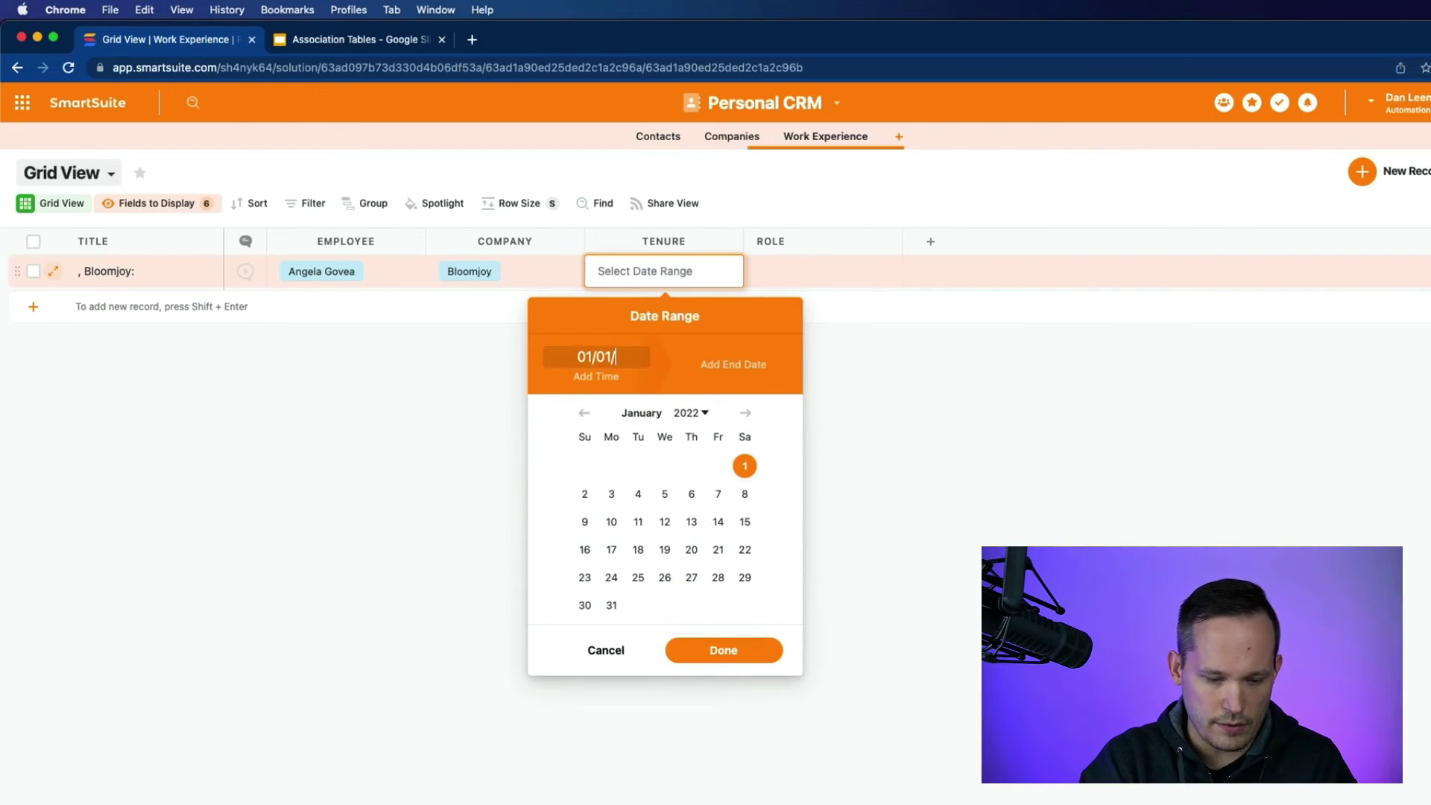
text(2016)
click(752, 362)
text(06)
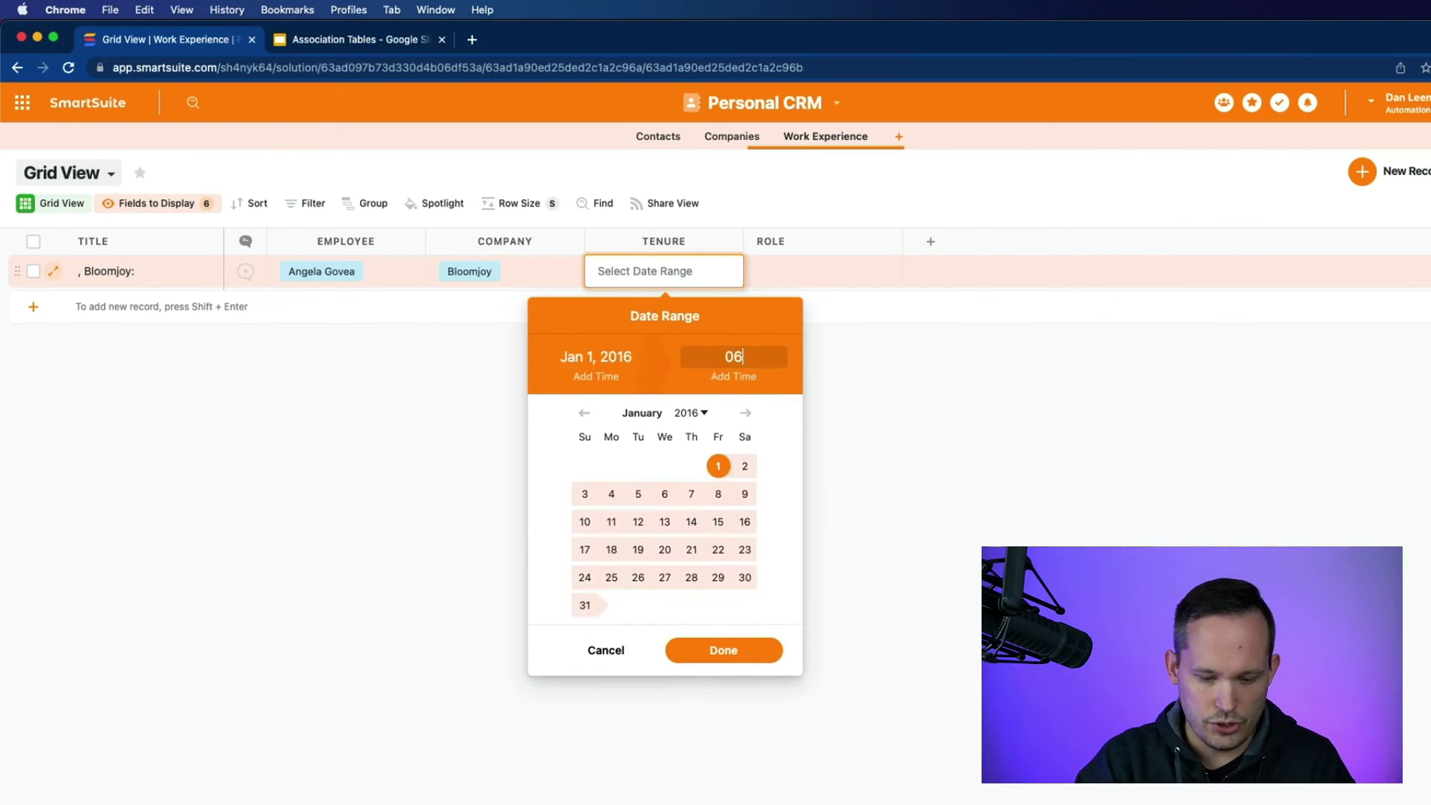
text(/15/2018)
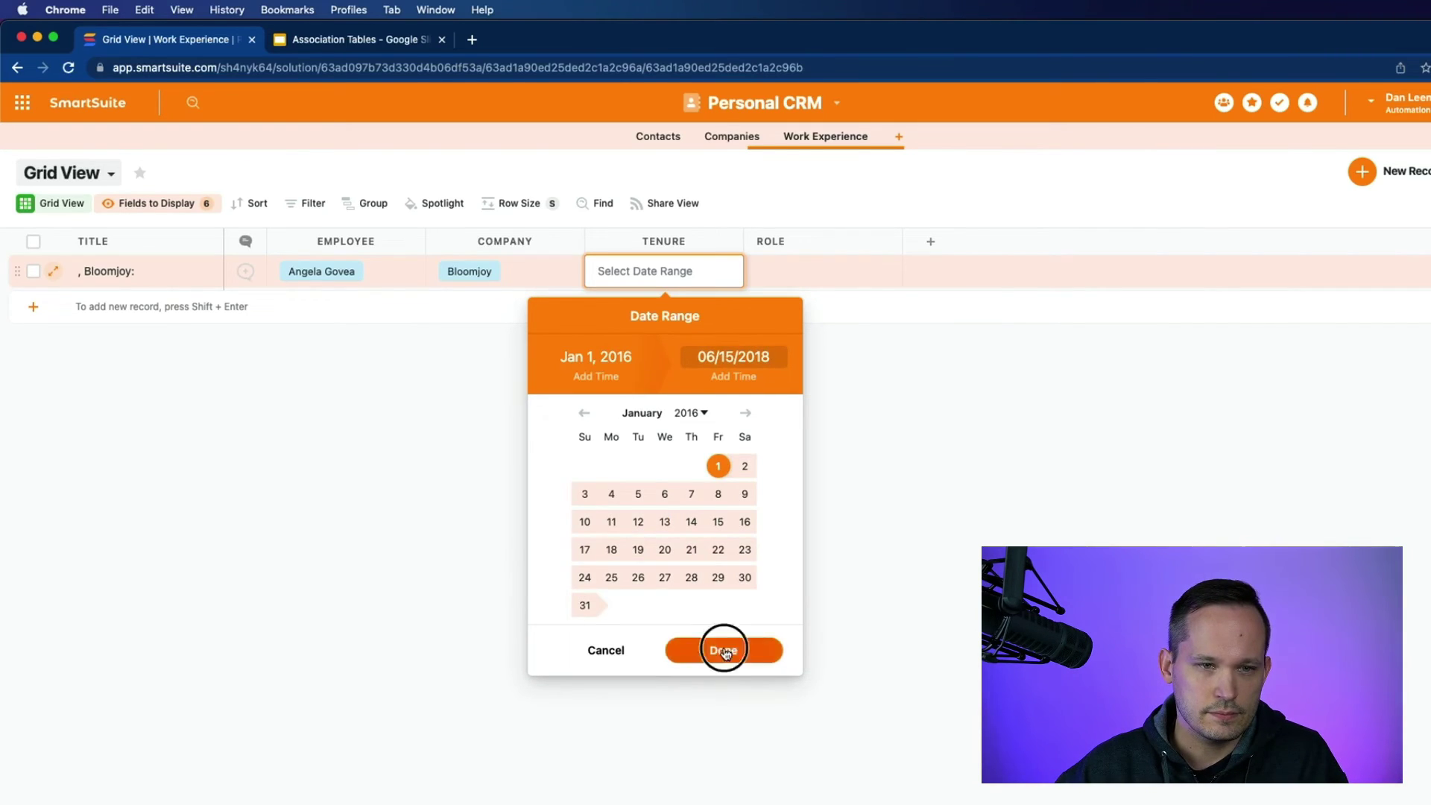
click(722, 649)
Enter Managing Director as the Role and widen the Title column.
click(827, 261)
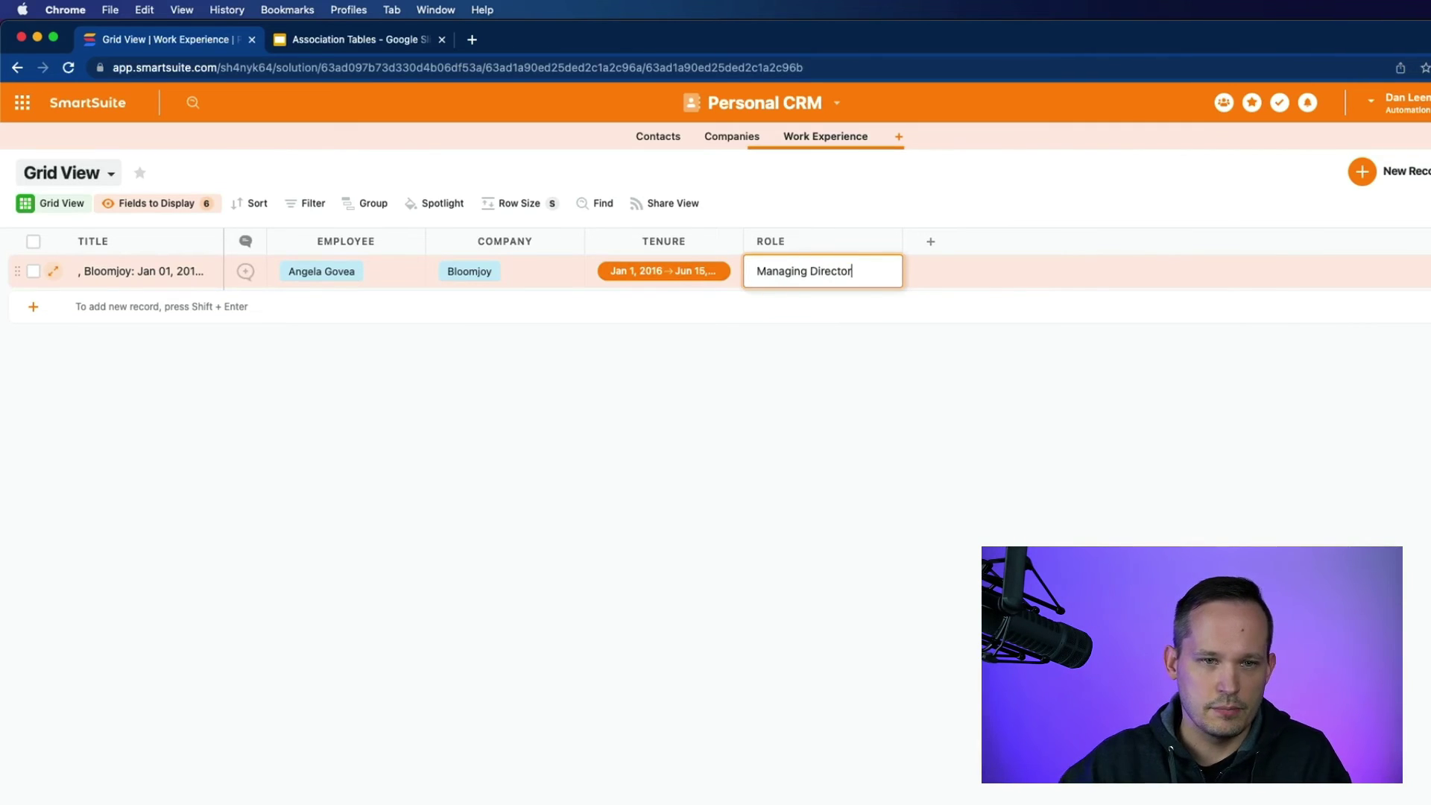
click(830, 431)
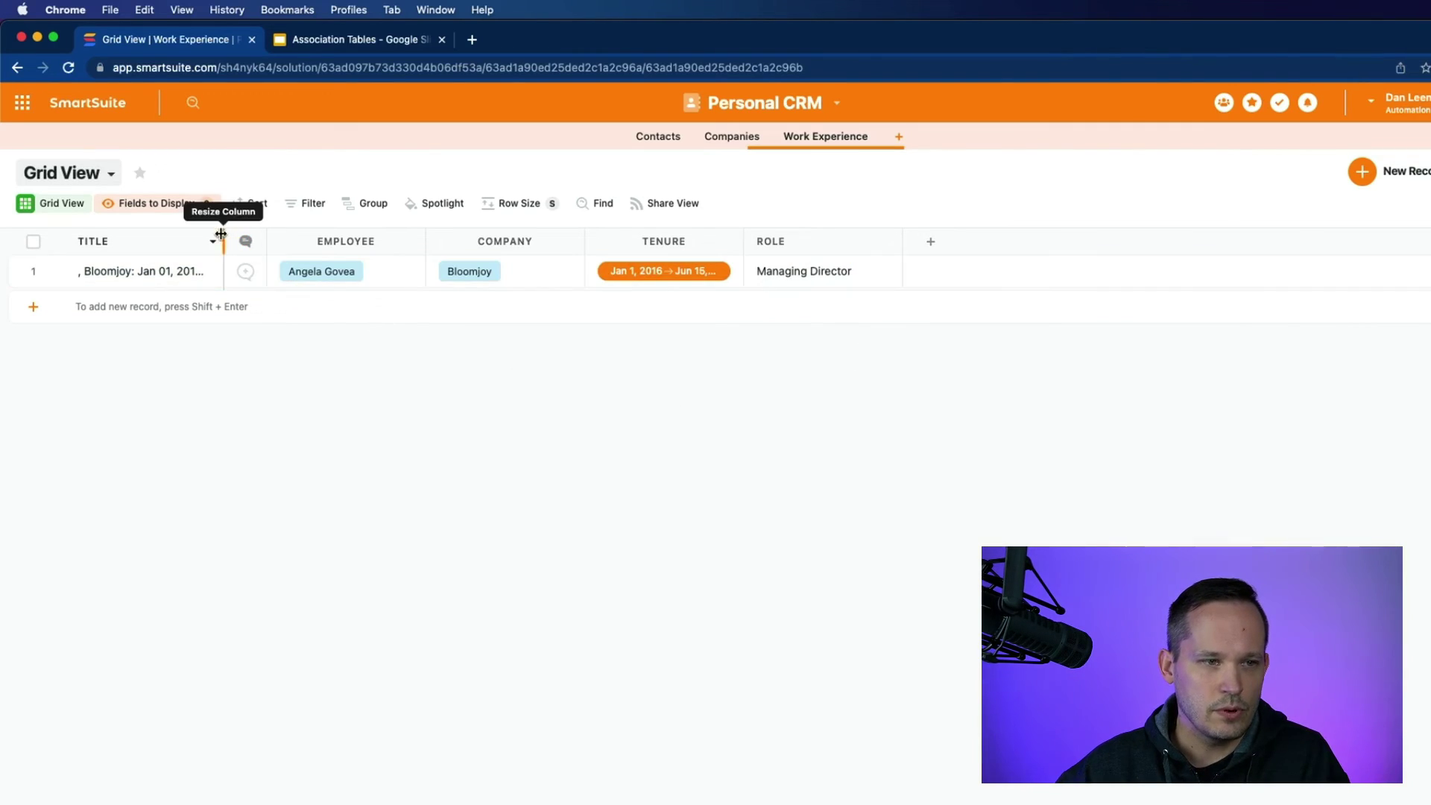
drag(224, 236, 409, 233)
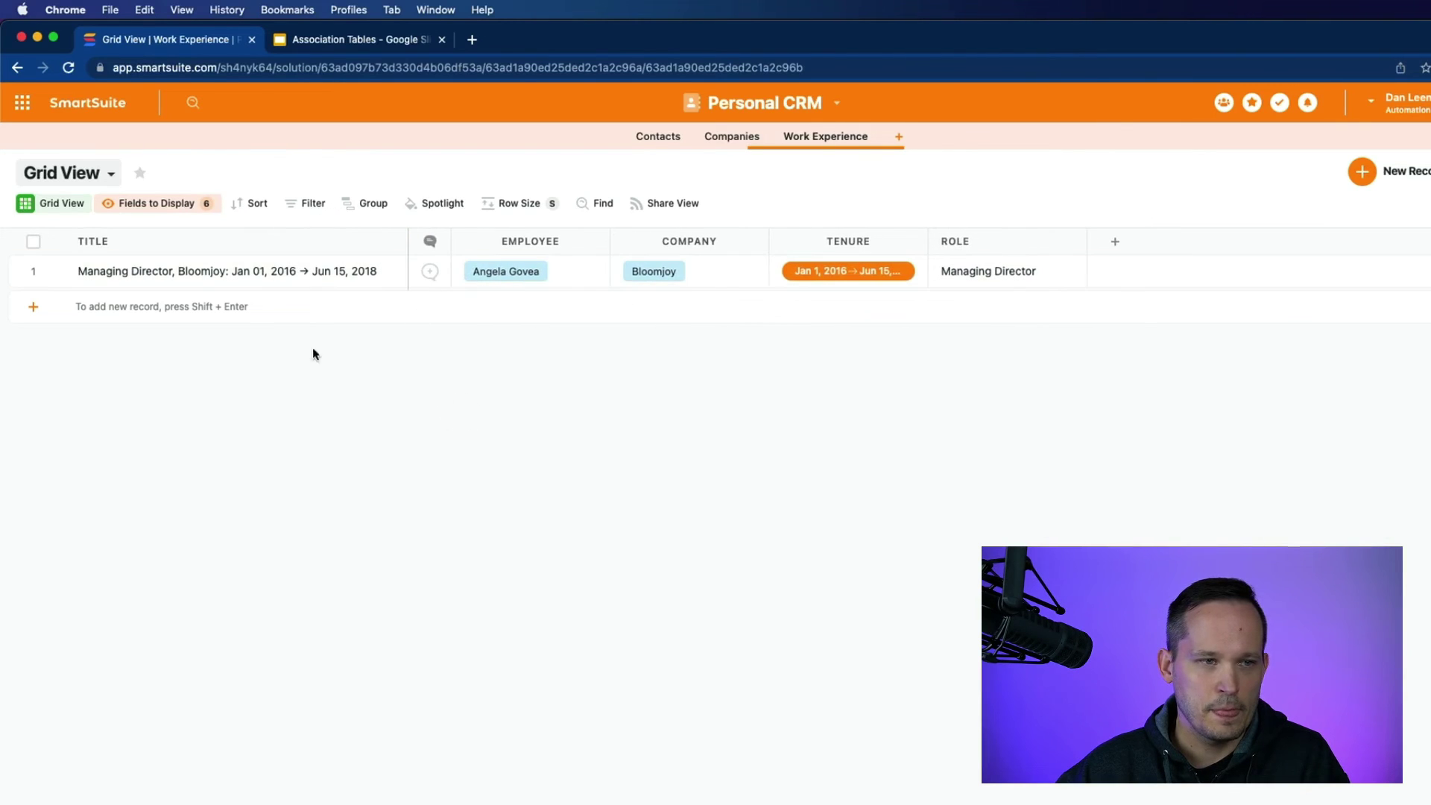
Add a new record linking the same contact as Employee and Rebel Brands as Company.
click(524, 313)
click(487, 311)
click(483, 309)
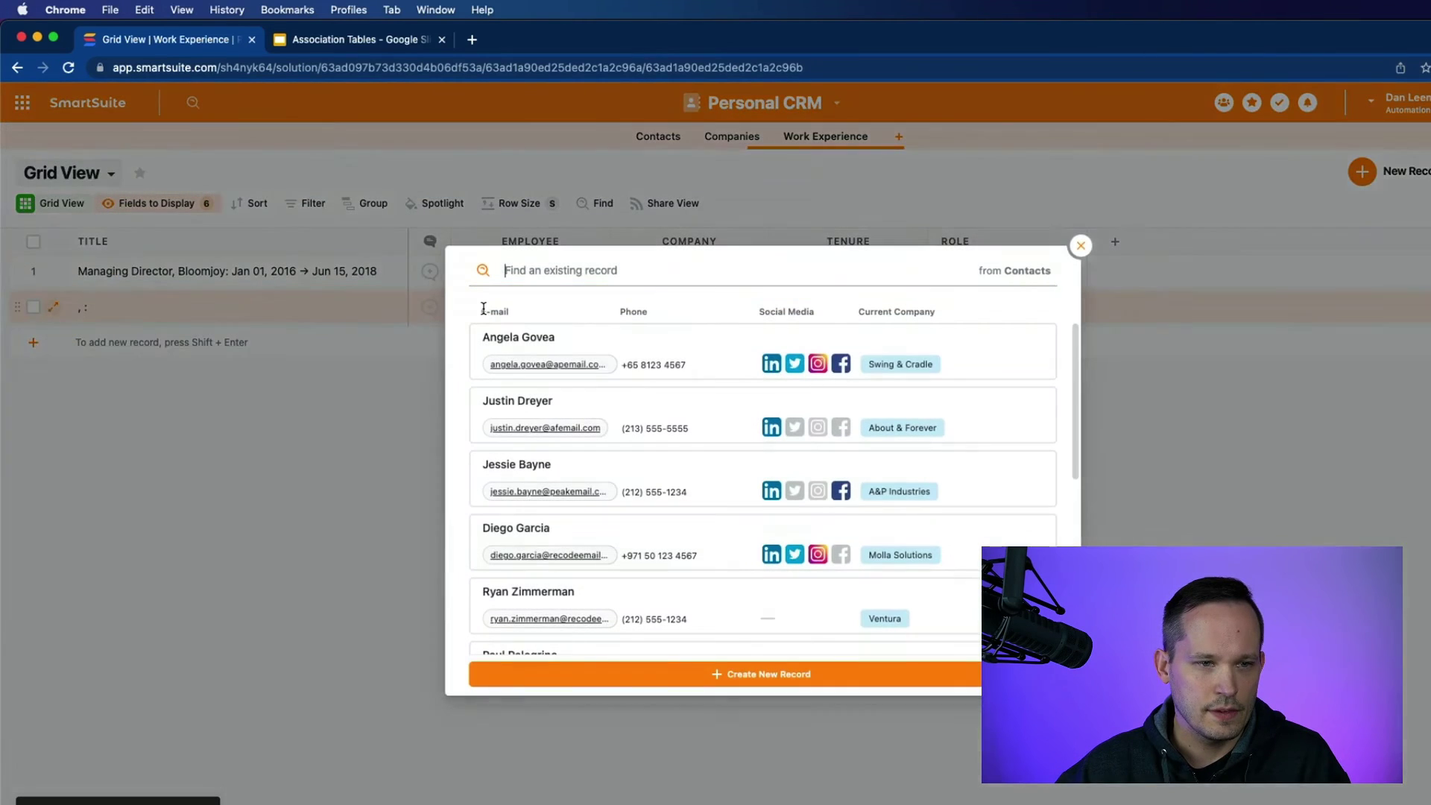
click(527, 352)
click(678, 319)
click(678, 318)
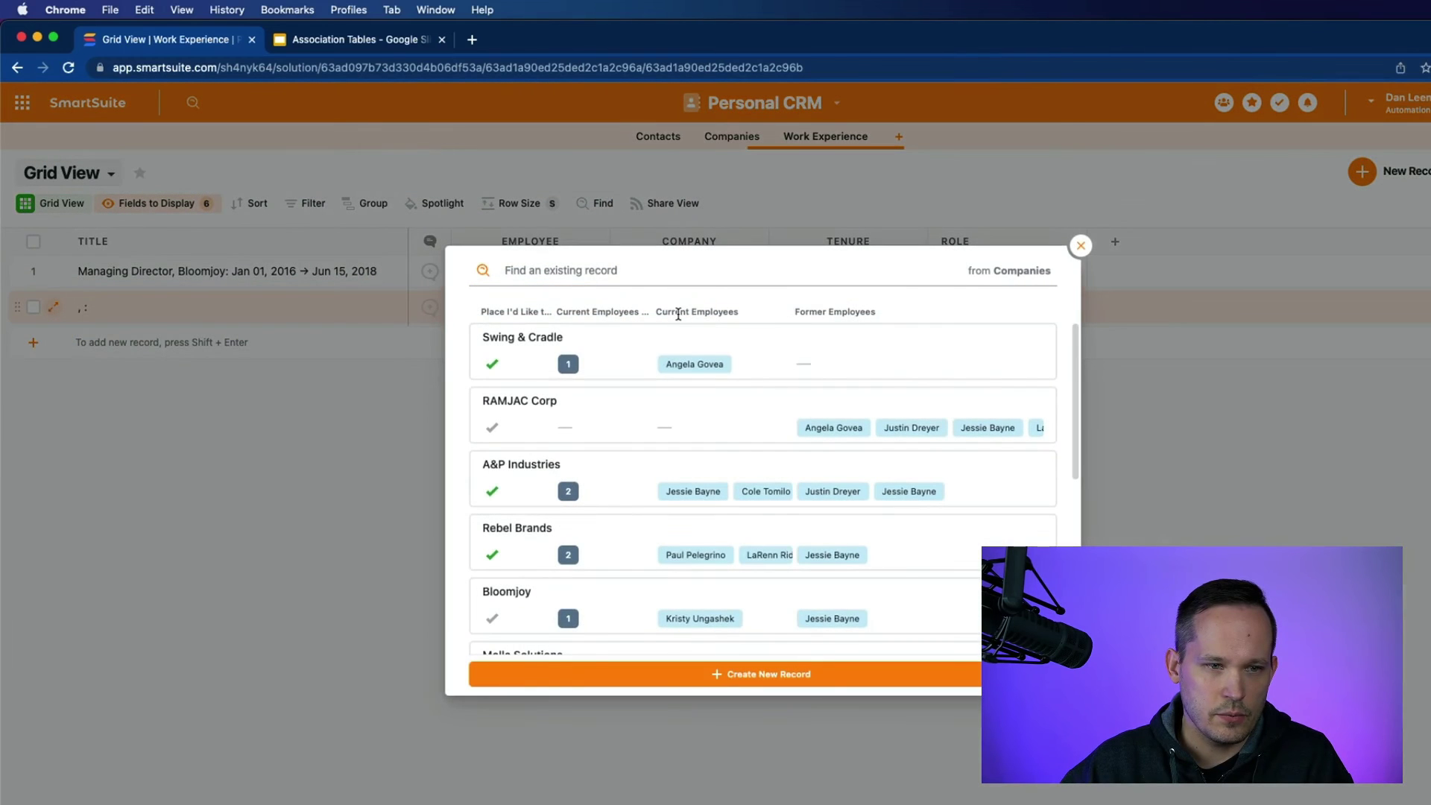
scroll(621, 499, down, 1)
click(631, 534)
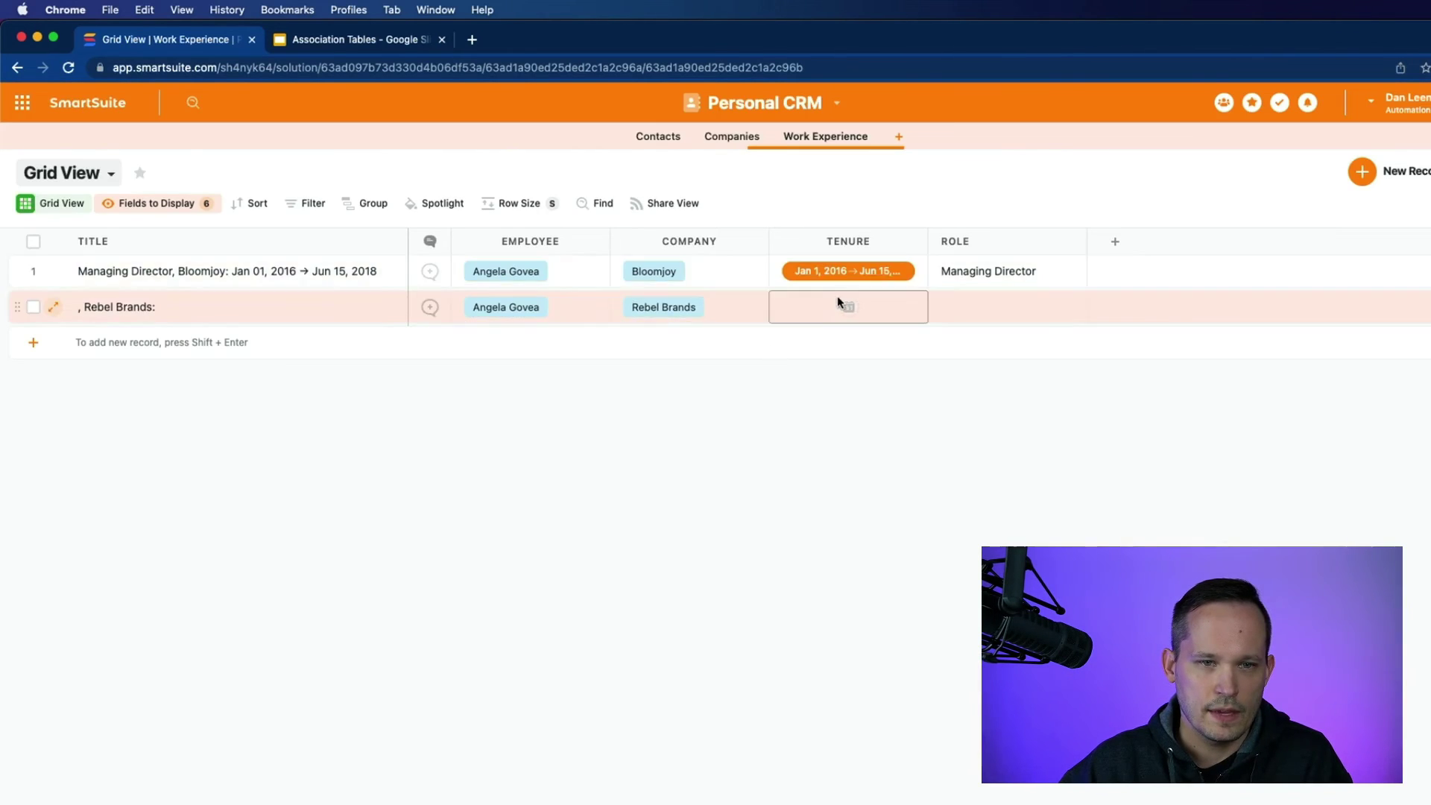
Set the Rebel Brands Tenure from 07/01/2018 to 01/01/2021.
click(839, 302)
click(841, 306)
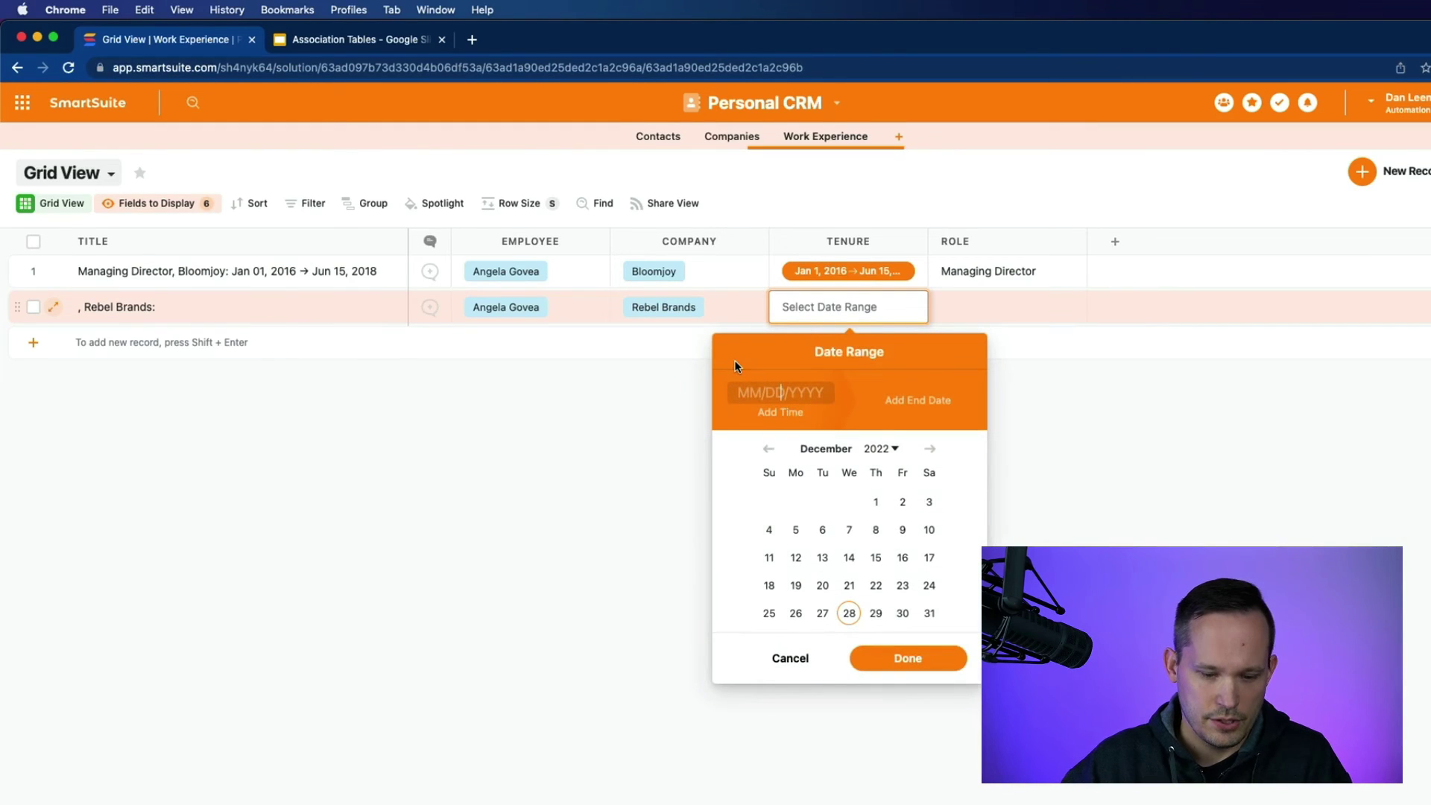
text(07/01/2018)
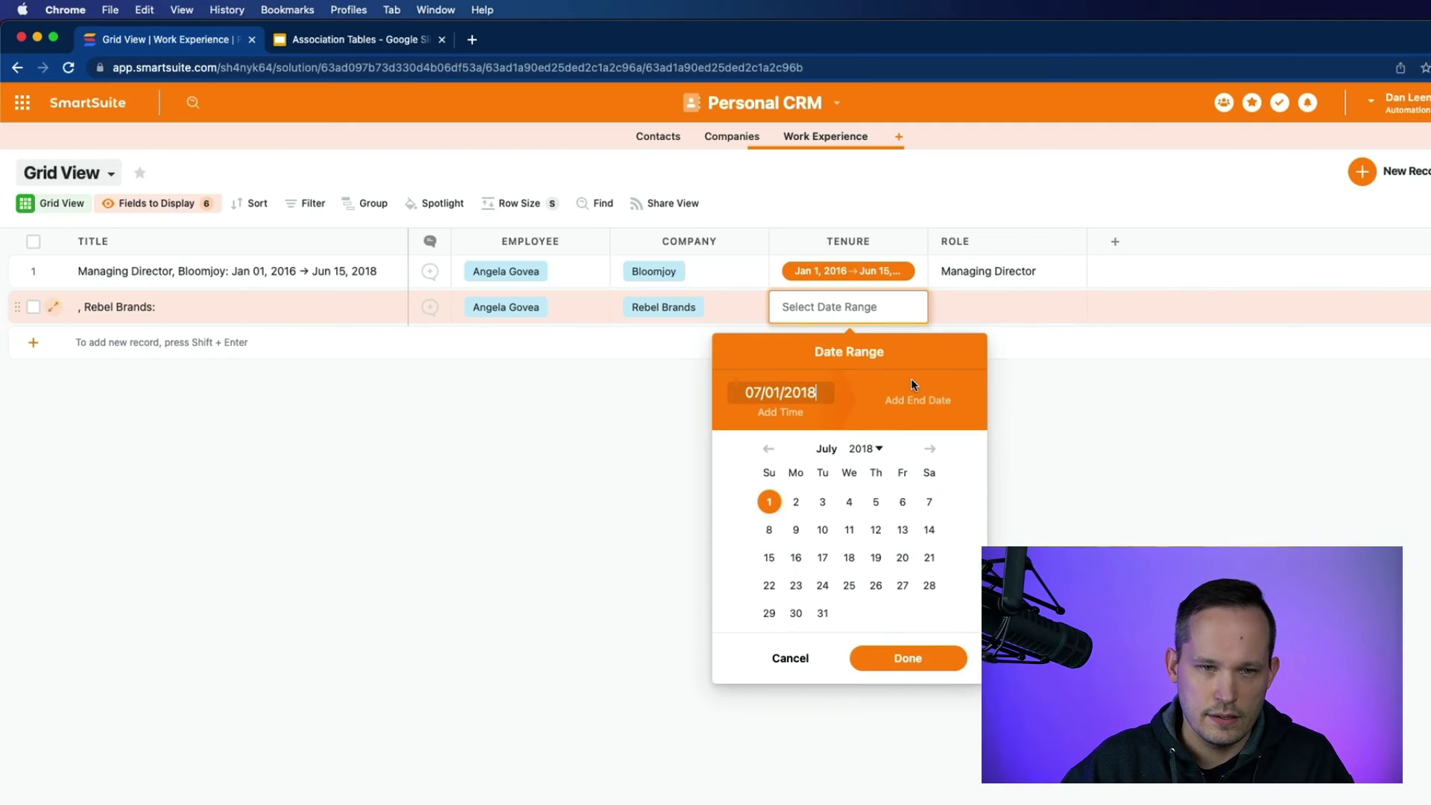
click(917, 396)
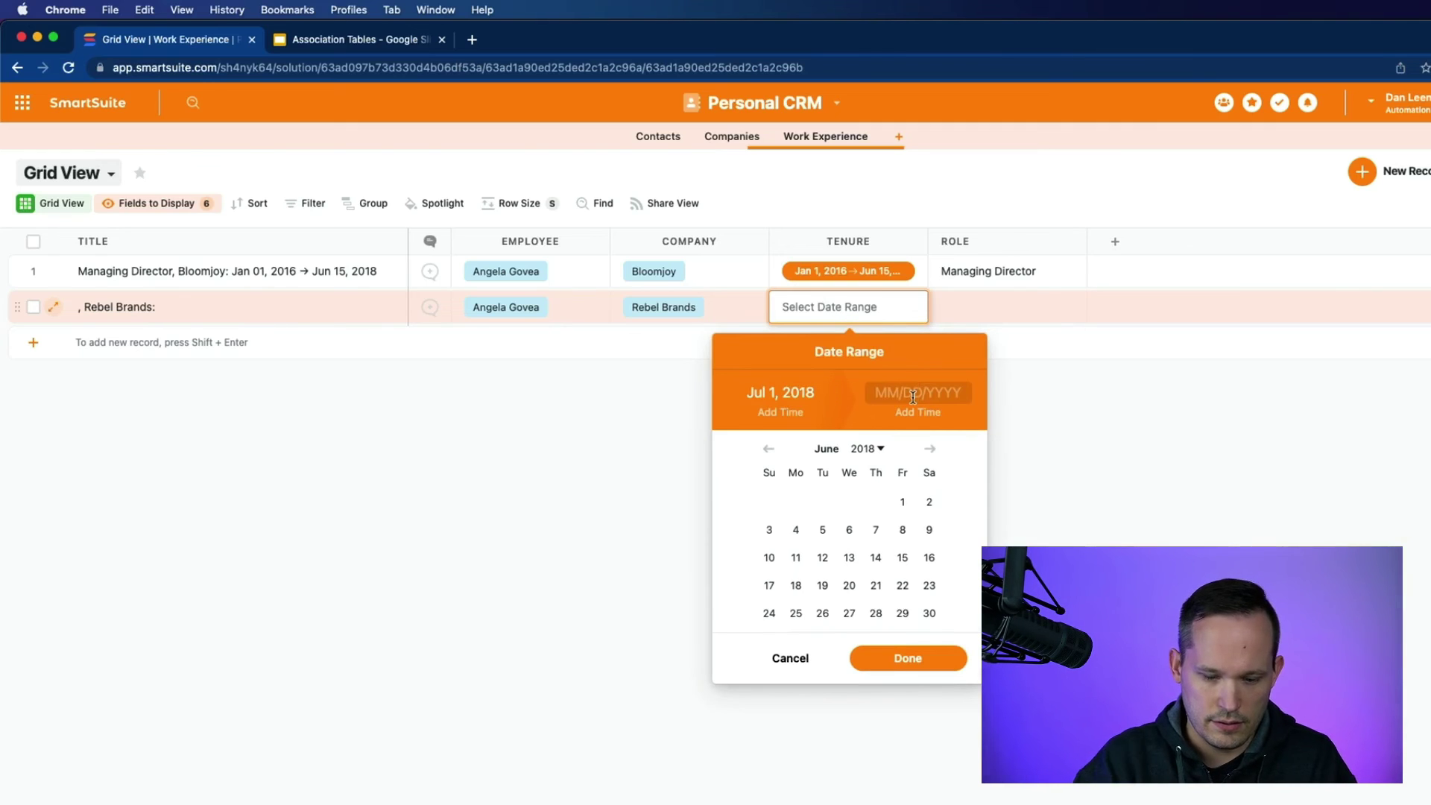
text(01/01/2021)
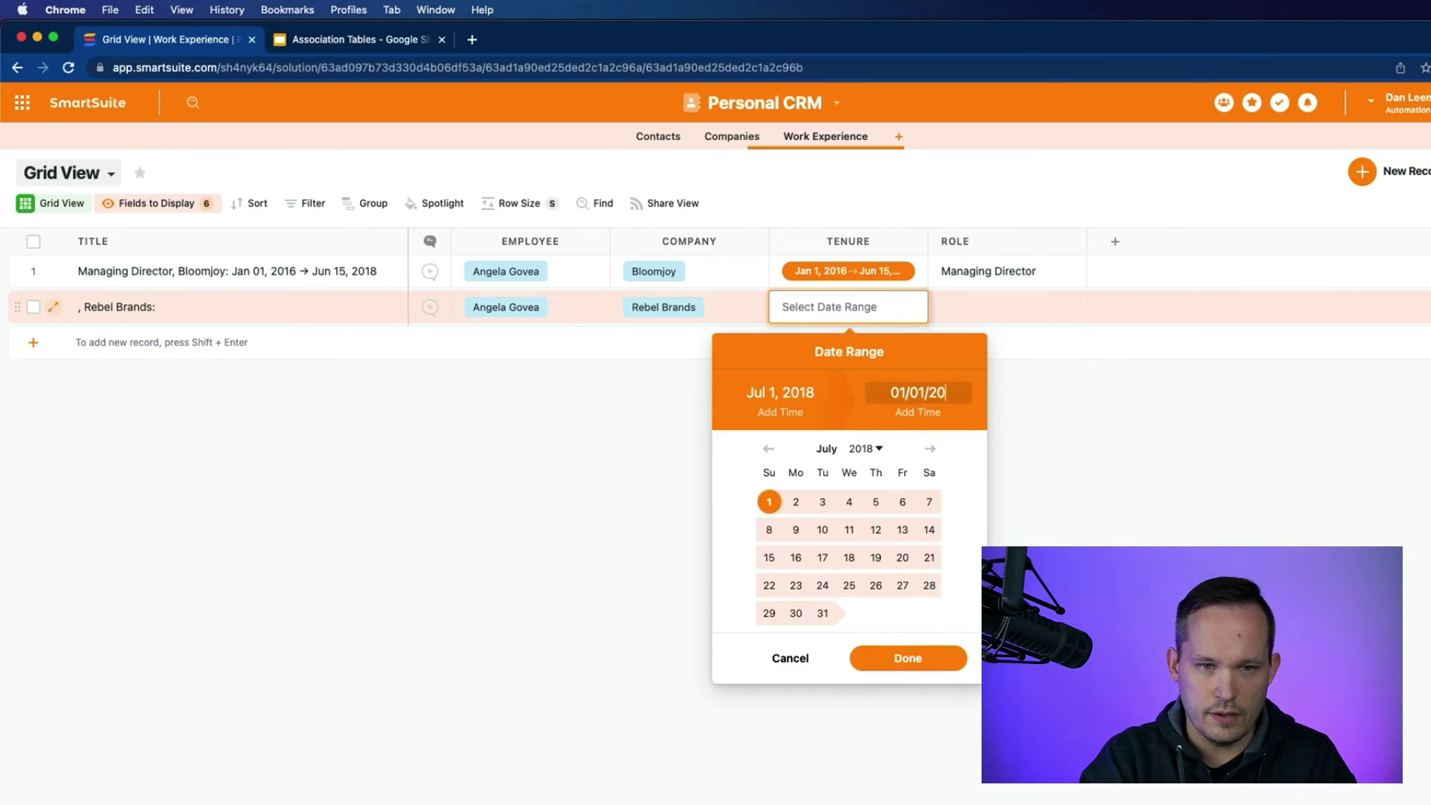
click(942, 656)
Enter CEO as the record's Role.
click(1025, 307)
click(1024, 307)
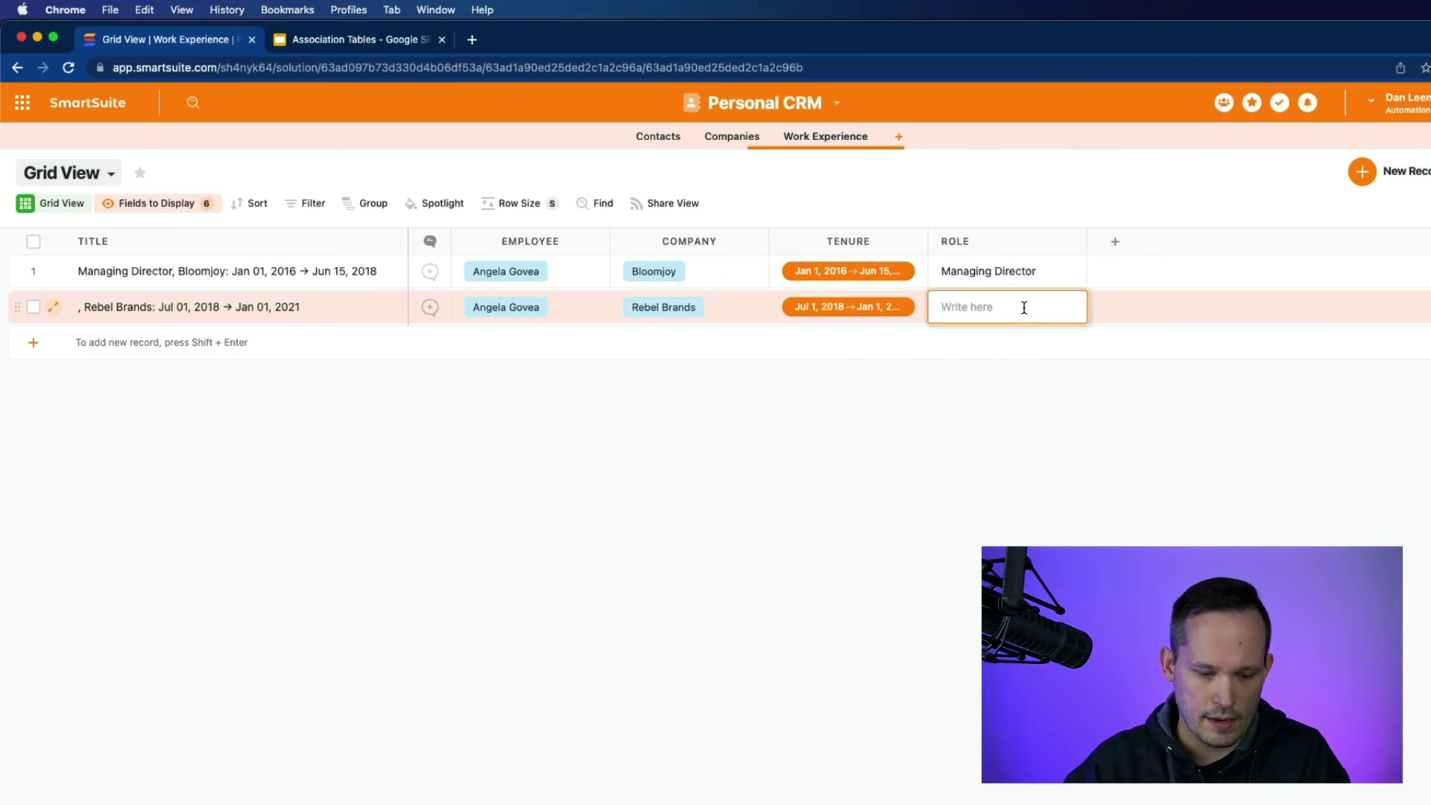
click(894, 485)
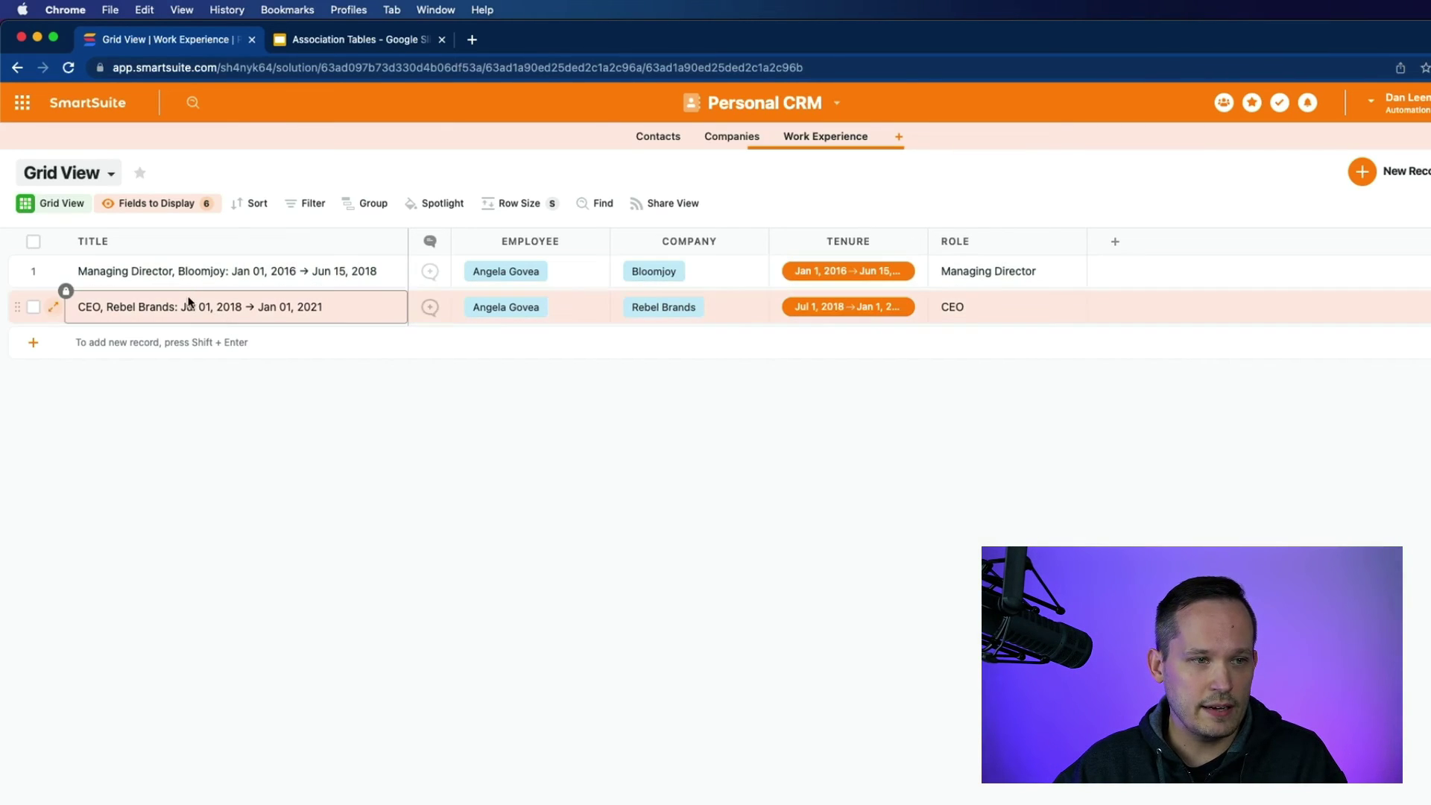
Show the Link to Work Experience field in the Contacts grid.
click(659, 137)
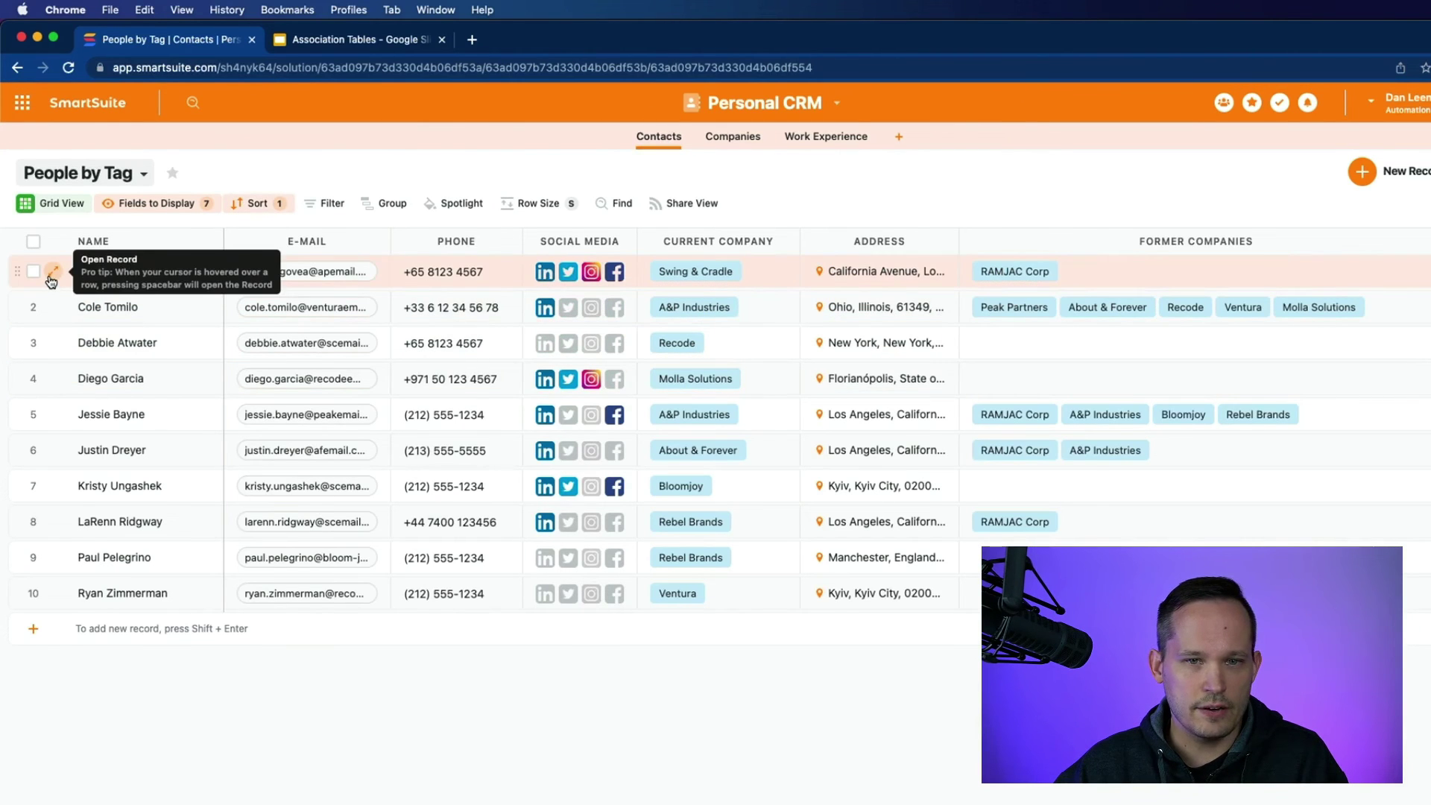
scroll(586, 369, right, 2)
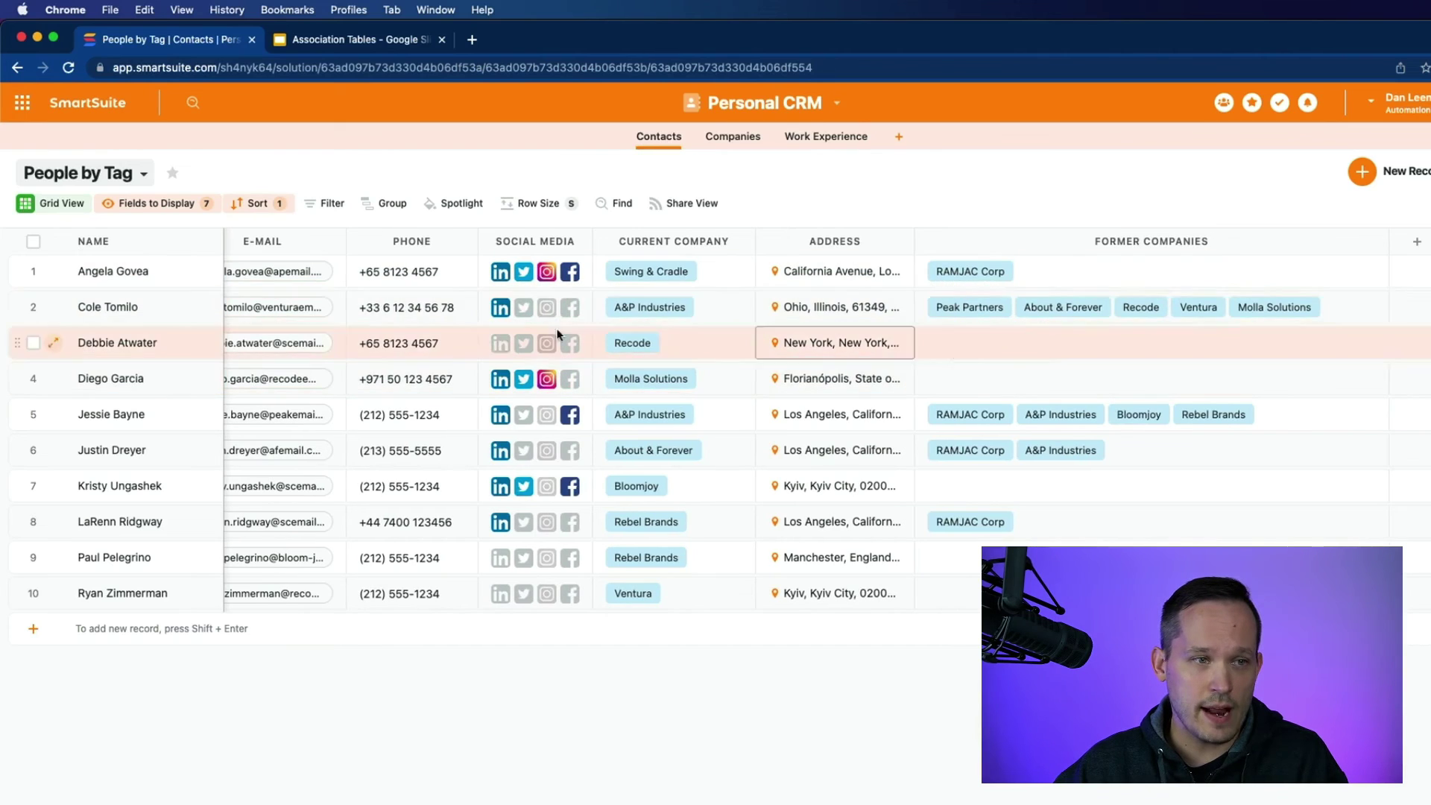
click(163, 208)
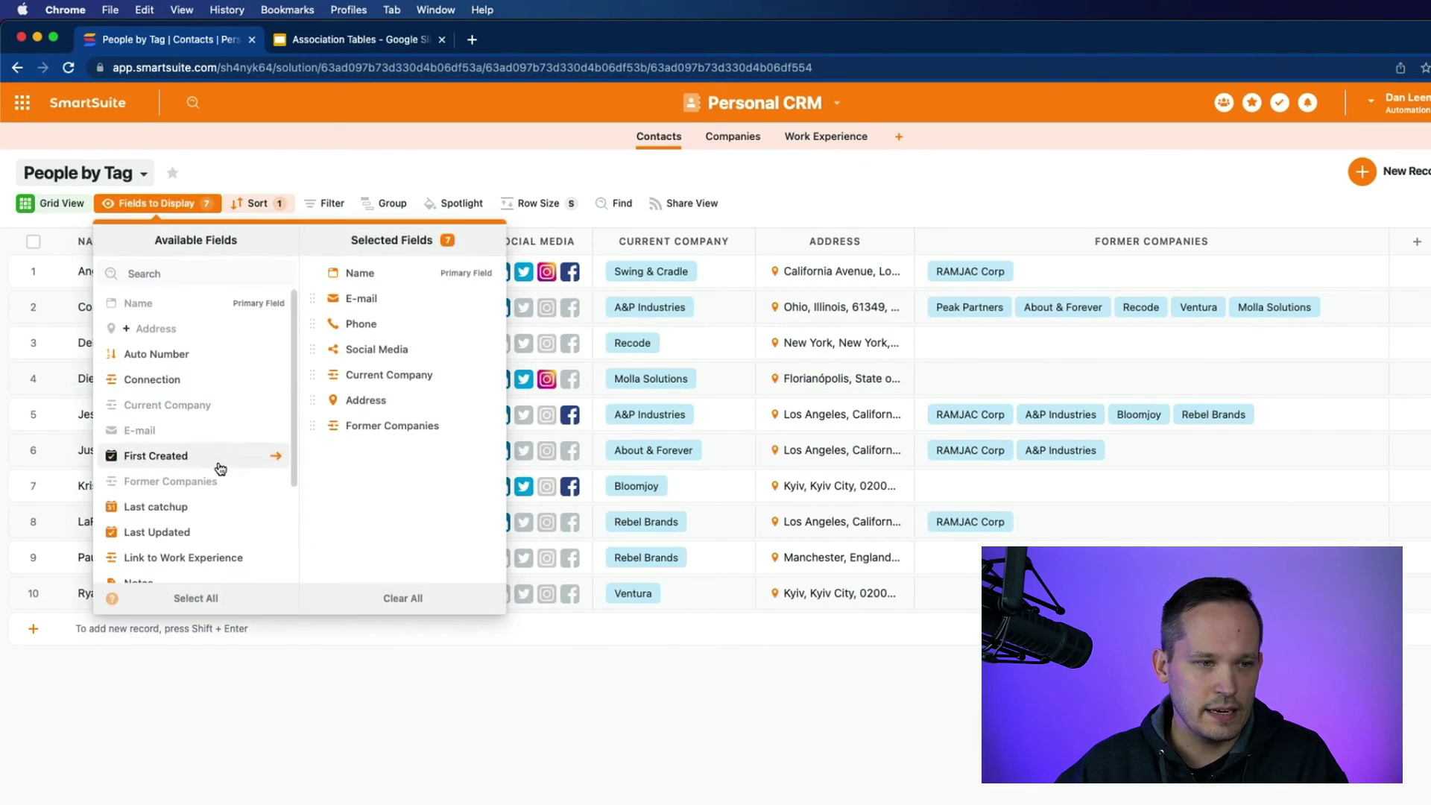
scroll(190, 418, down, 3)
click(188, 416)
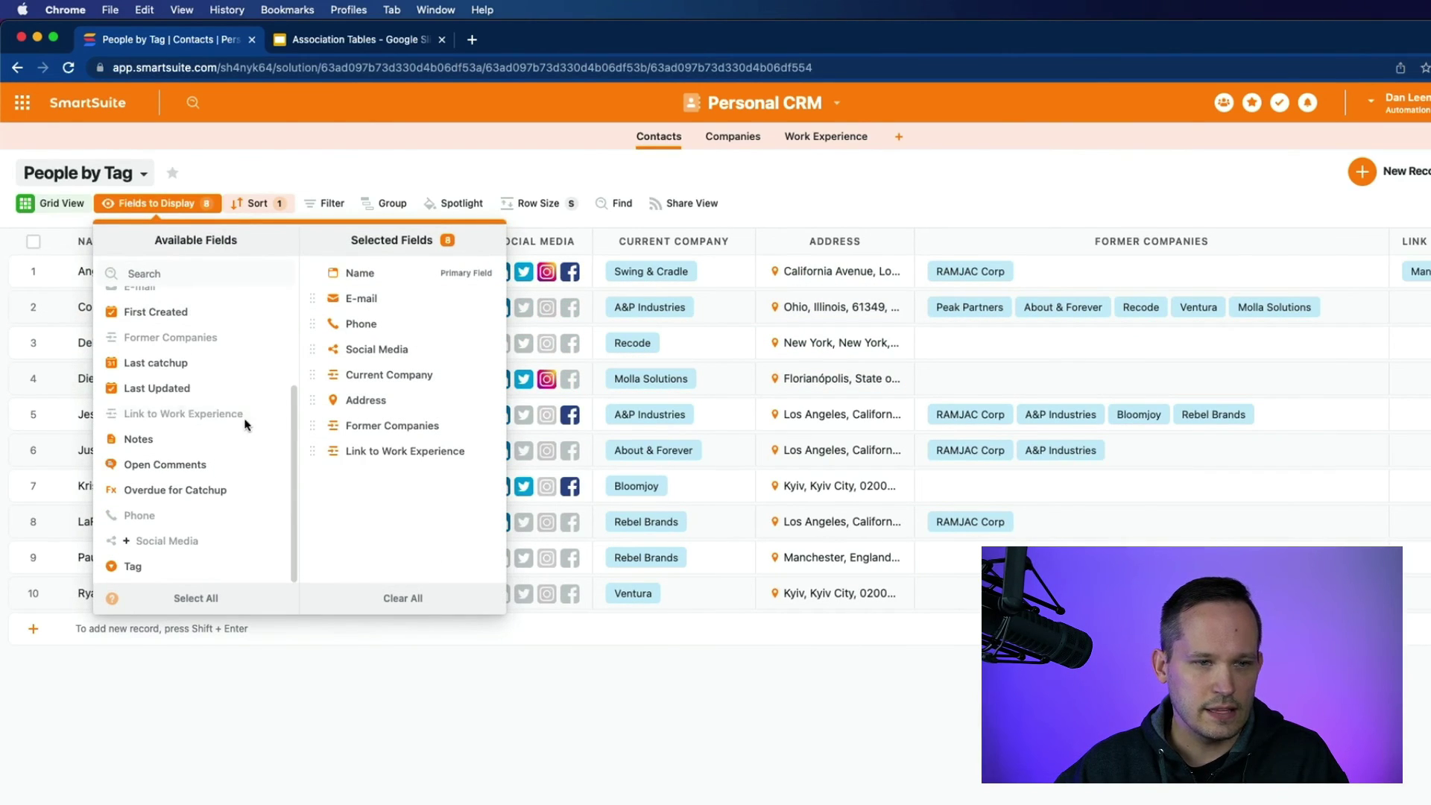
click(1053, 796)
Widen the column and rename the field from Link to Work Experience to Work Experience.
scroll(1044, 530, right, 3)
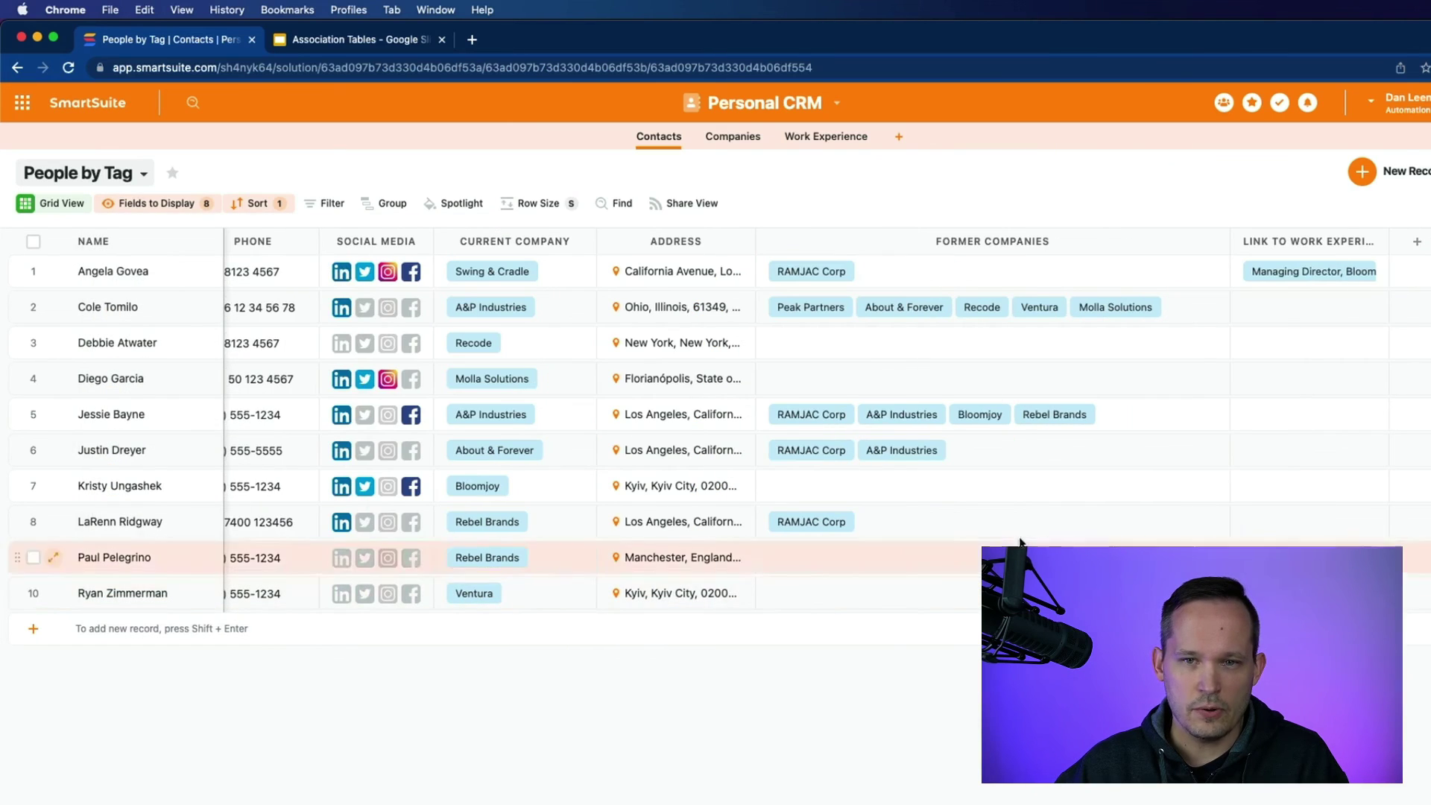
drag(1389, 240, 1427, 241)
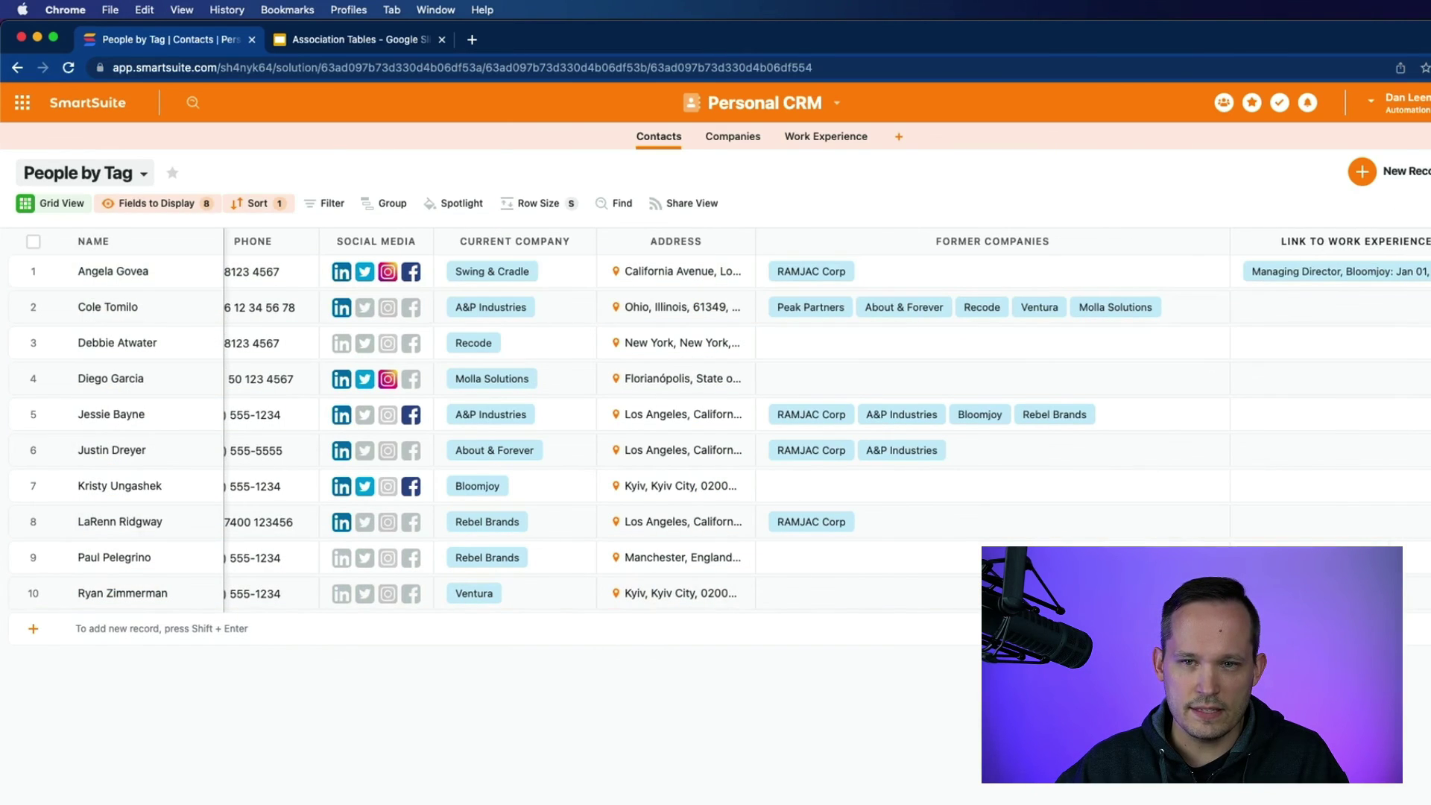
click(1417, 241)
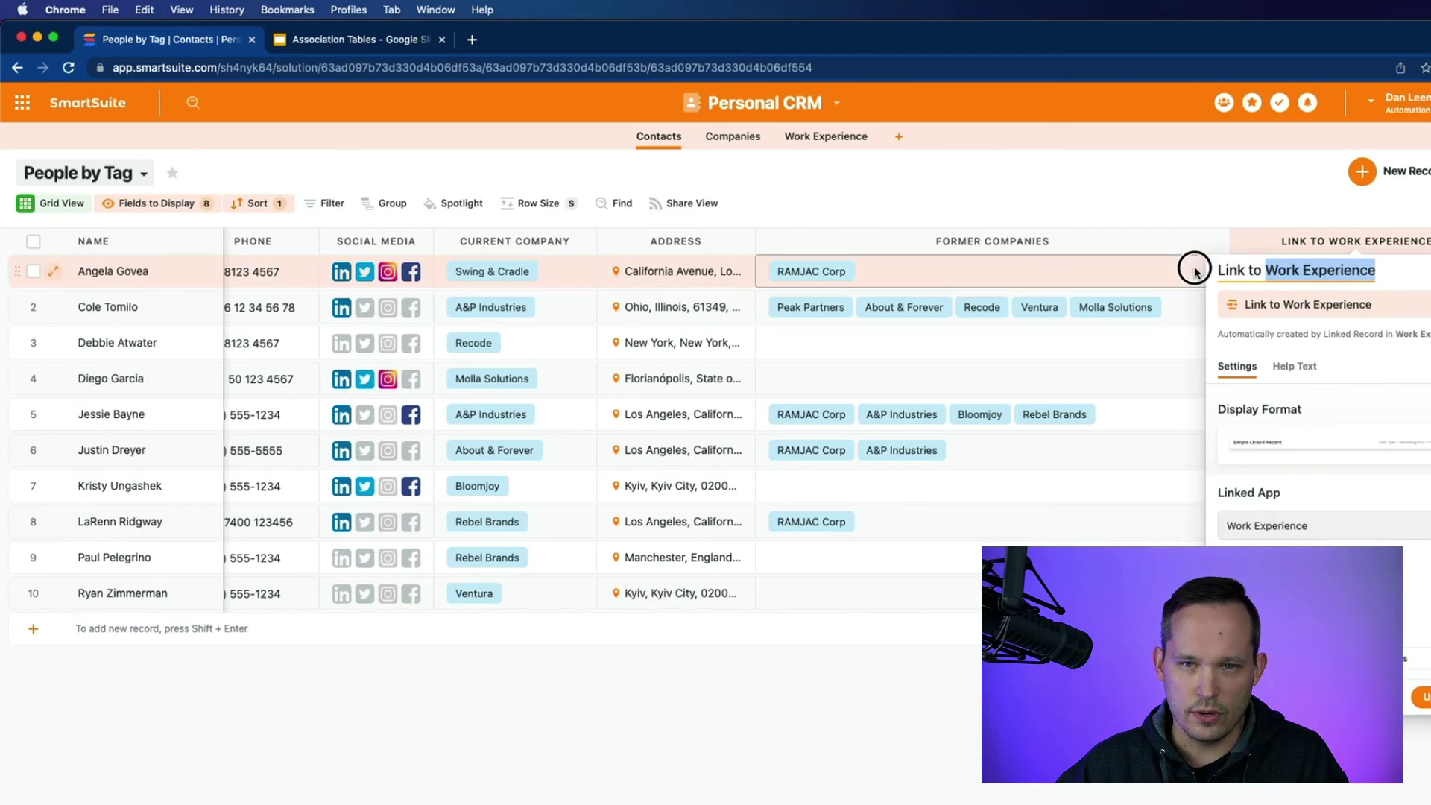
drag(1265, 270, 1209, 275)
key(BackSpace)
key(Return)
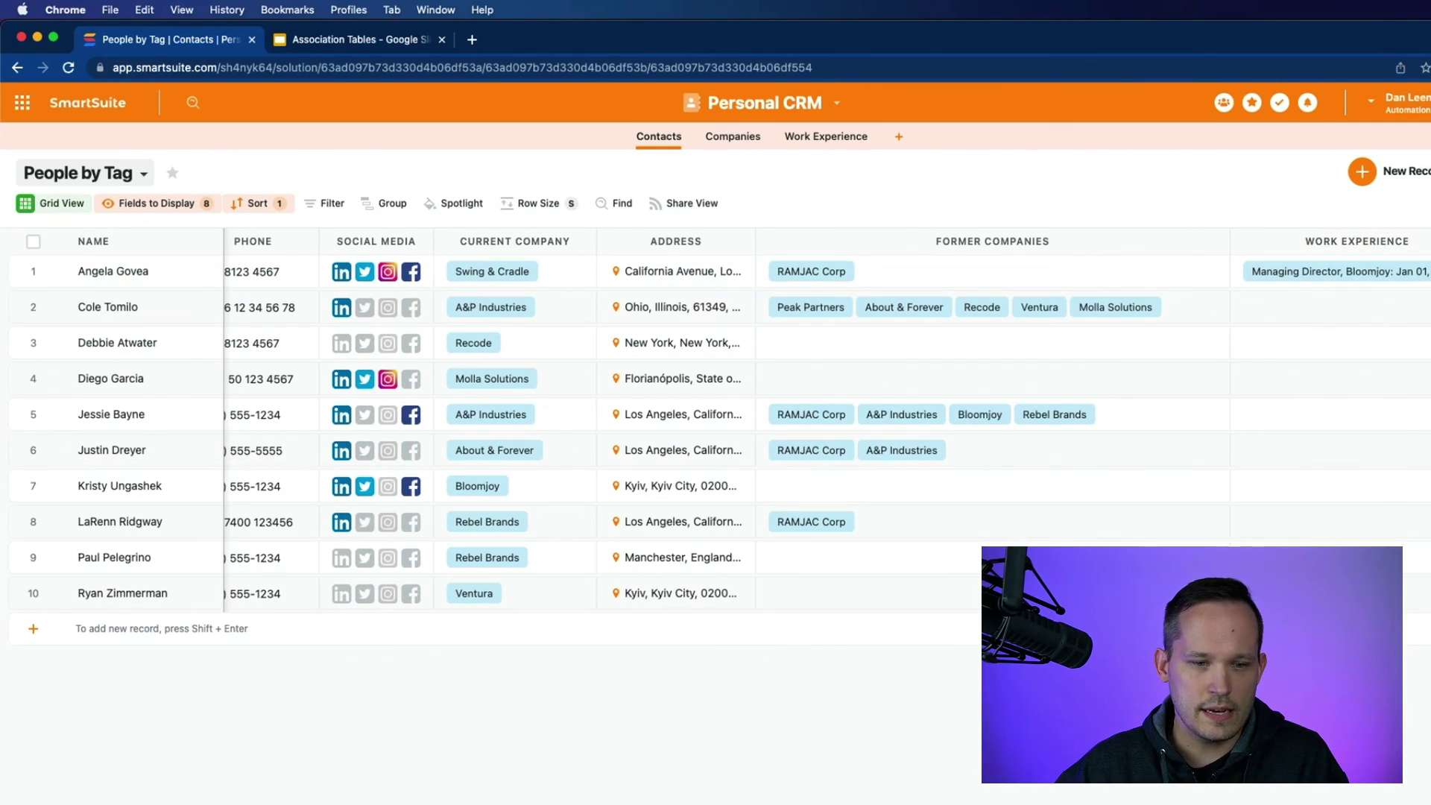
Widen the Work Experience column to show full dates and open the first contact's record.
scroll(1015, 446, right, 3)
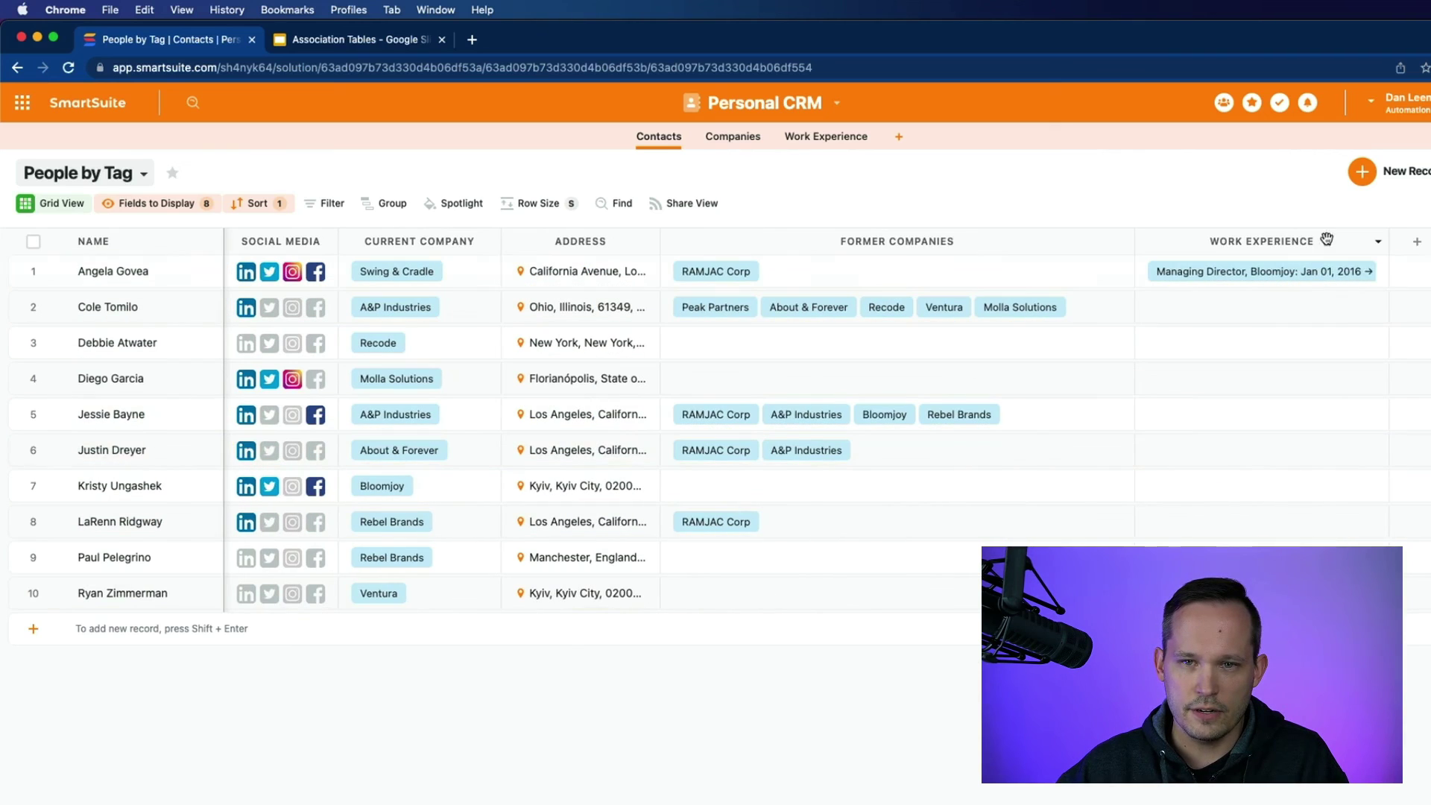
drag(1387, 240, 1336, 237)
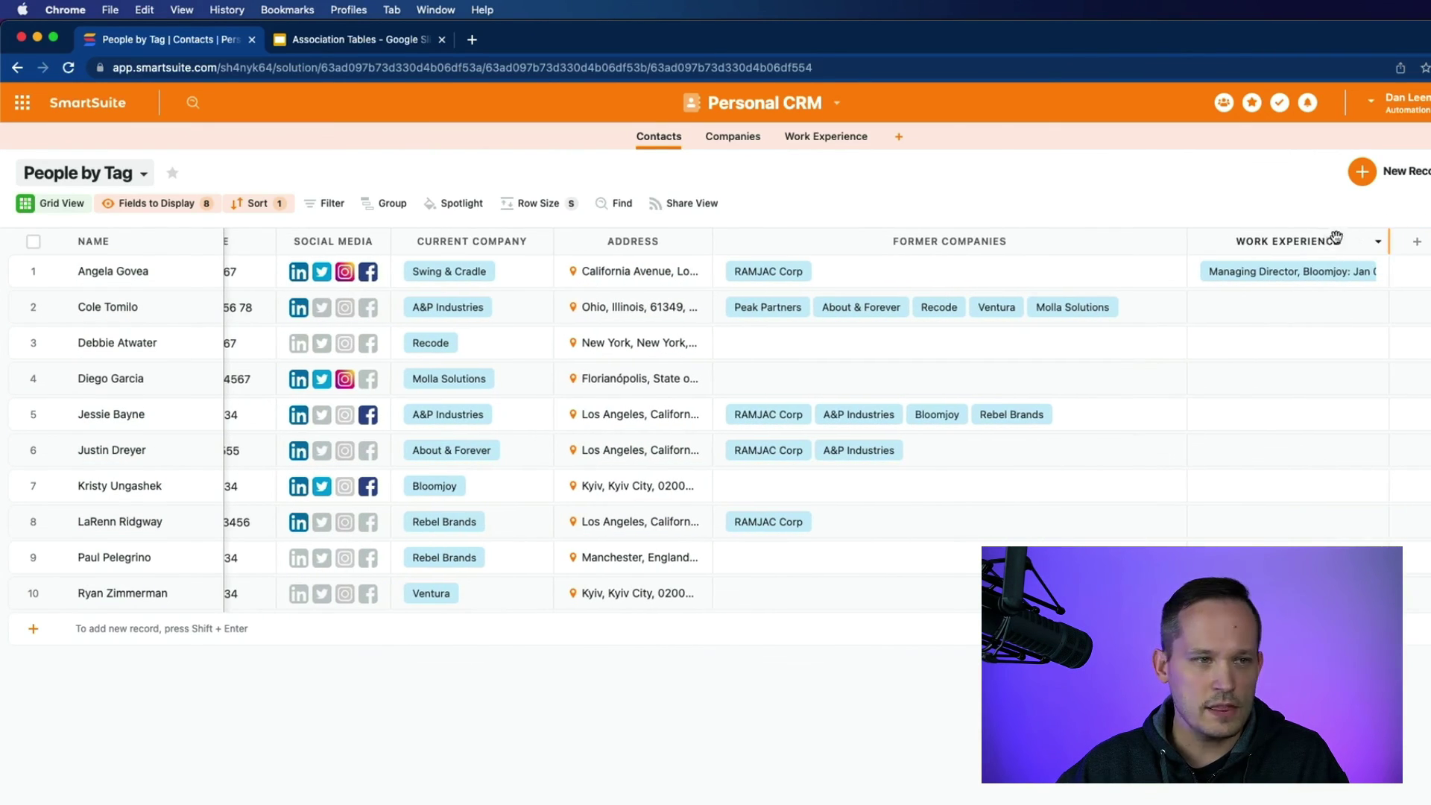
click(52, 272)
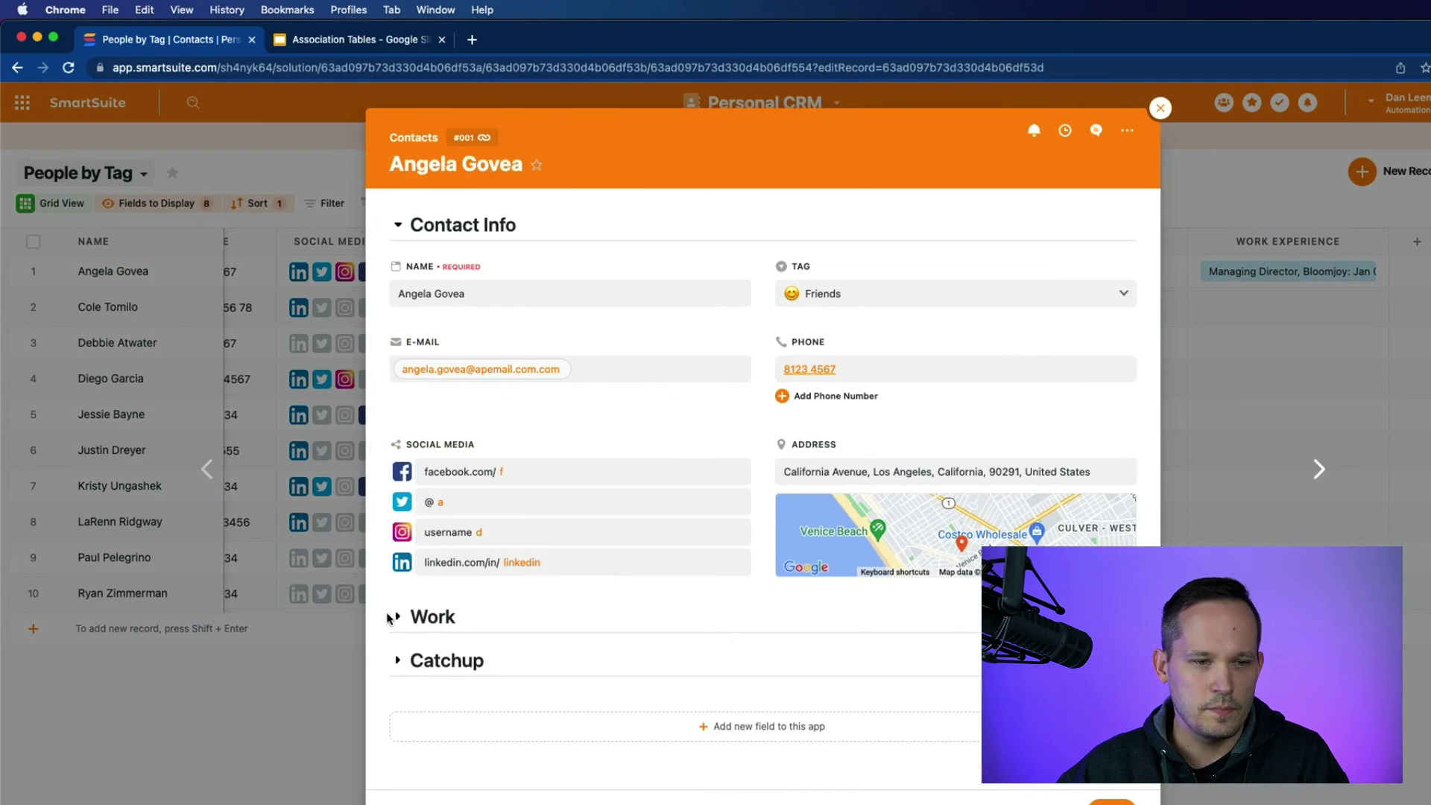
Expand the contact's Work section to review both entries, then close the record.
click(396, 622)
scroll(623, 550, down, 4)
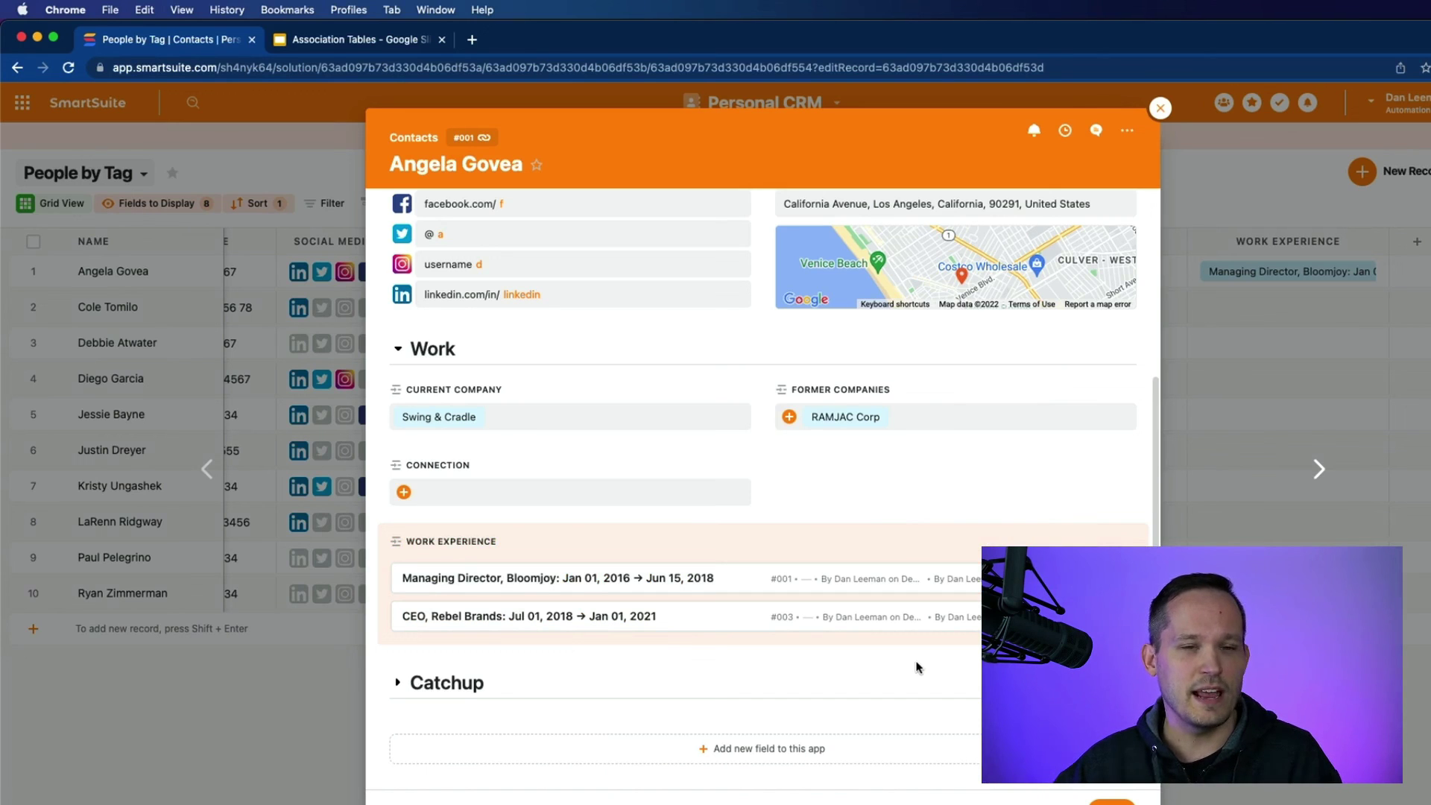
click(1160, 110)
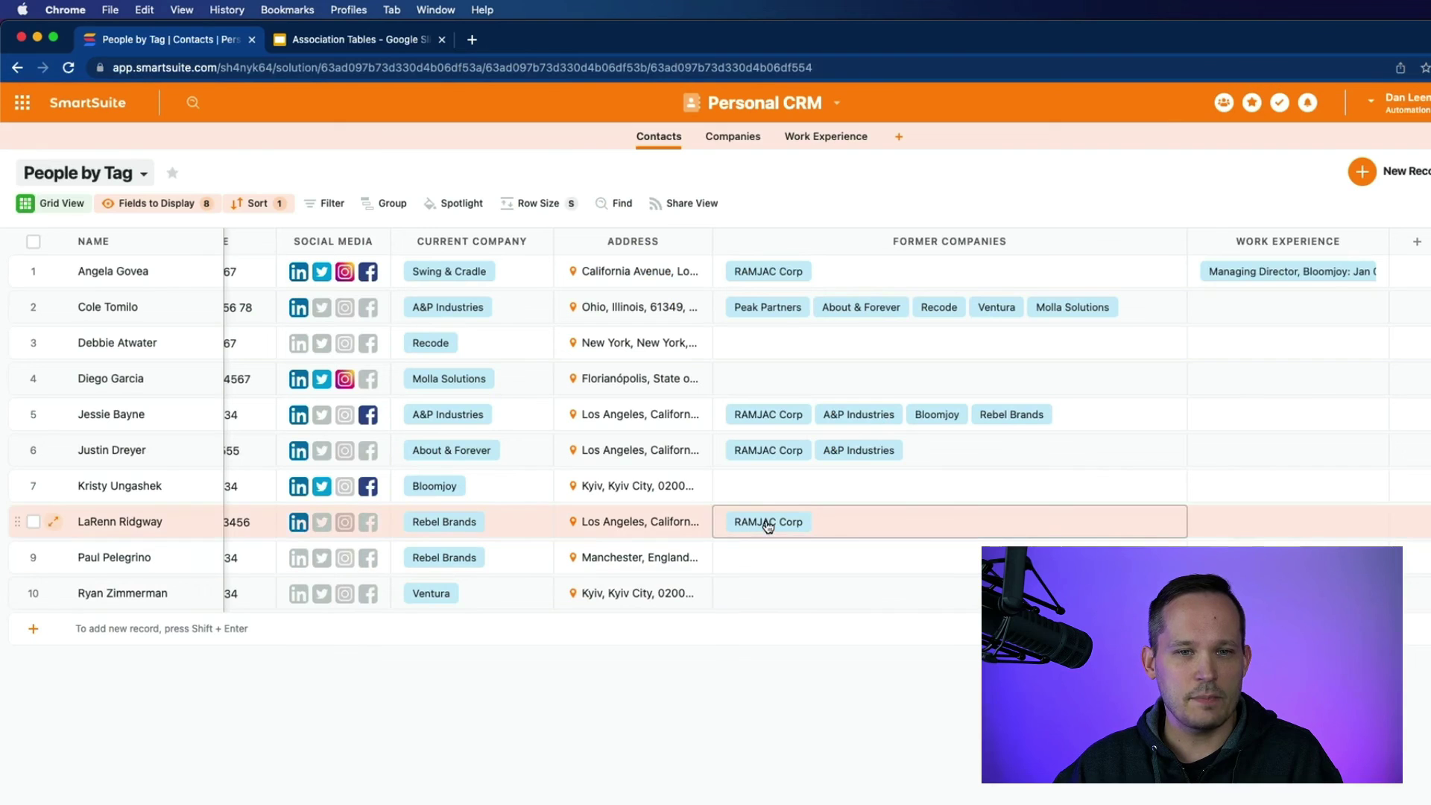